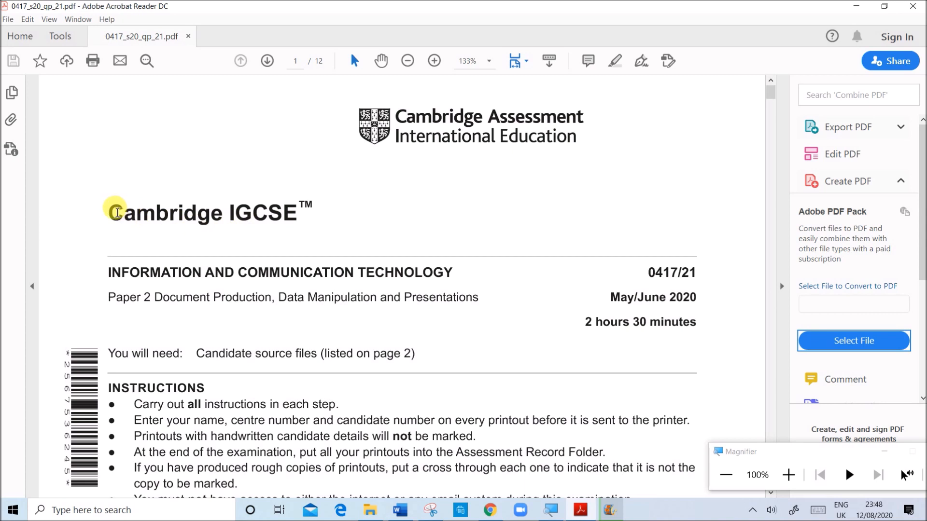
Examine the exam paper's cover page for the qualification, paper code, exam session and the topics Paper 2 covers.
drag(117, 216, 290, 214)
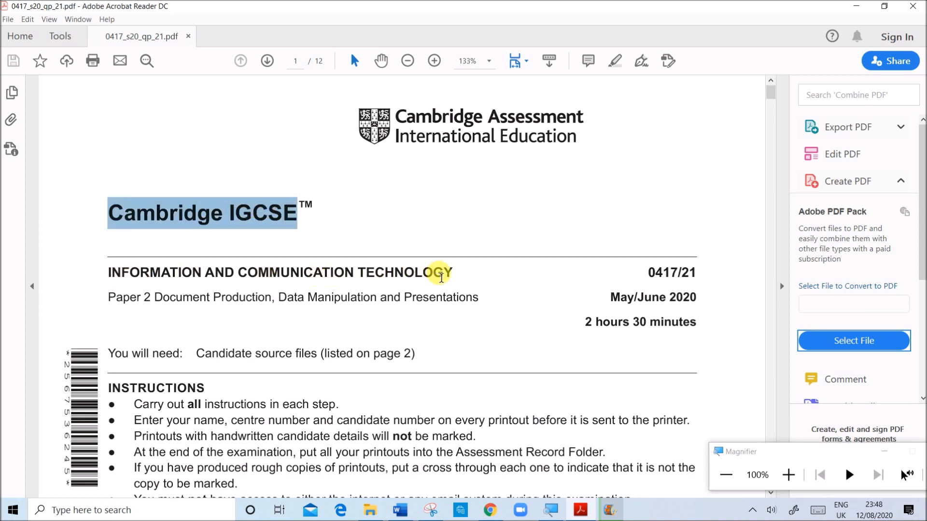
drag(662, 279, 699, 278)
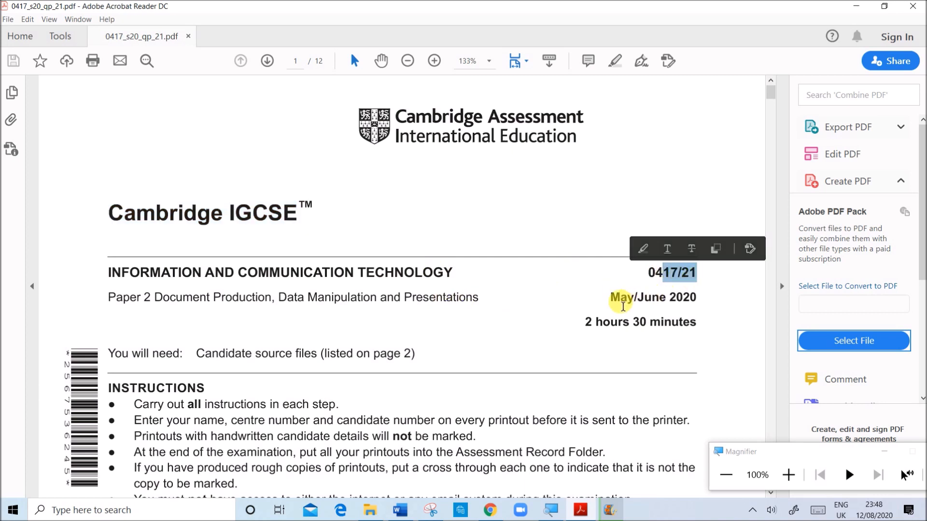
drag(611, 296, 695, 298)
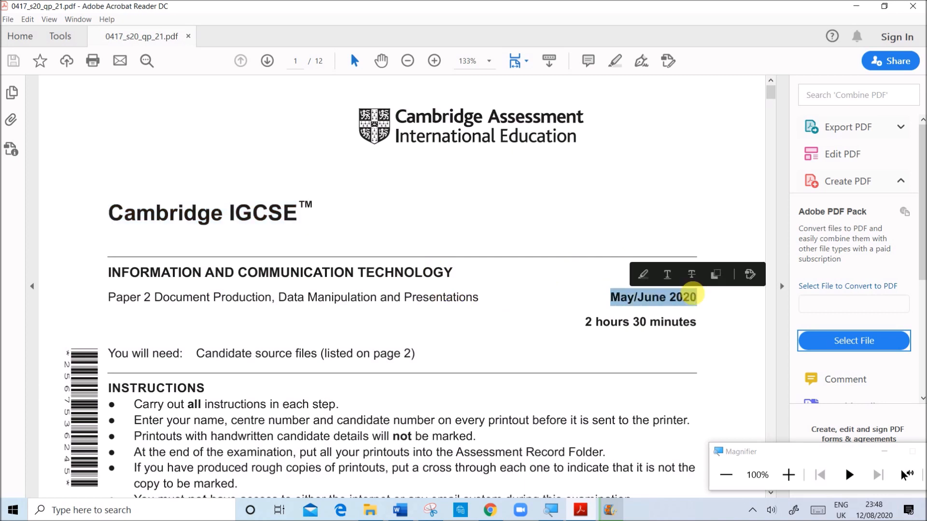
drag(175, 300, 443, 293)
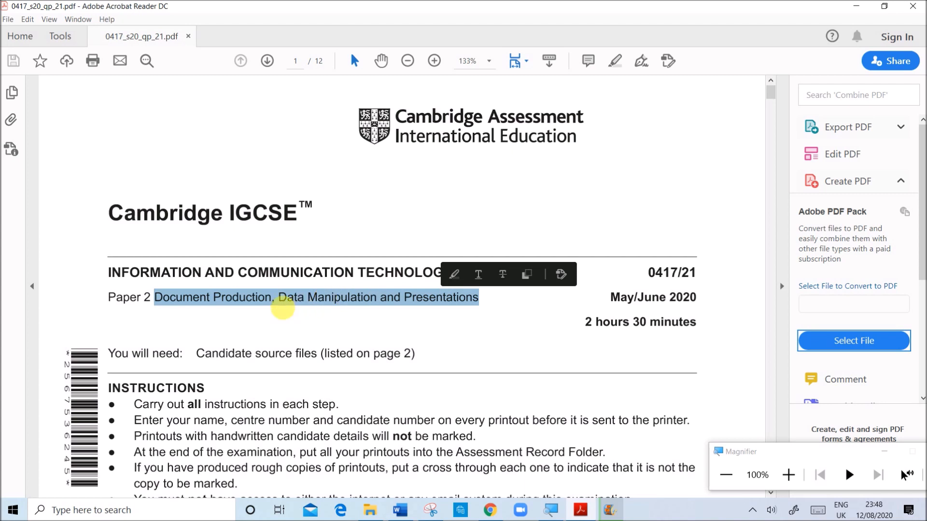
click(195, 301)
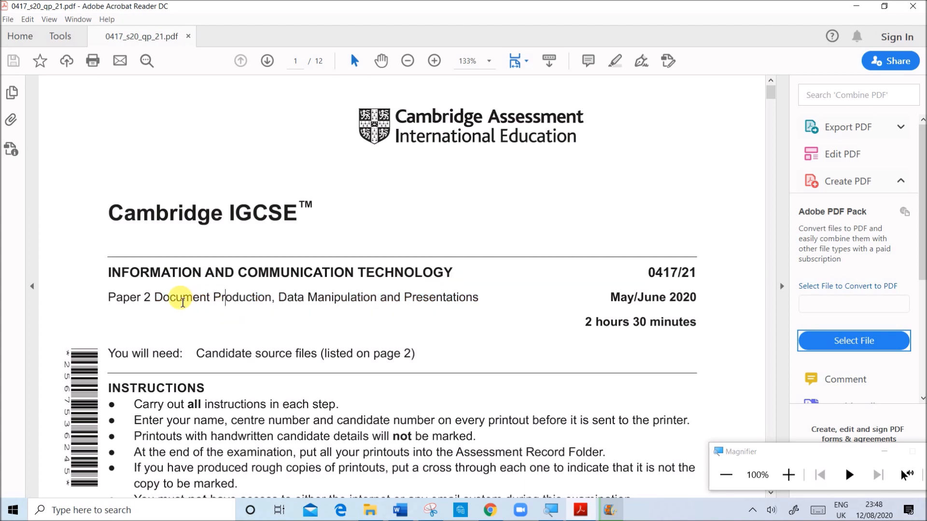
drag(178, 298, 226, 307)
drag(280, 297, 342, 304)
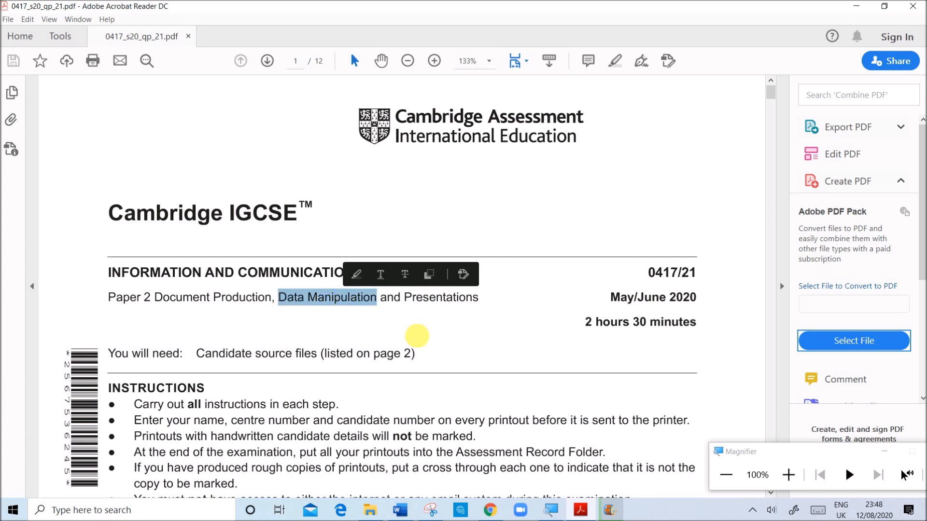
click(331, 309)
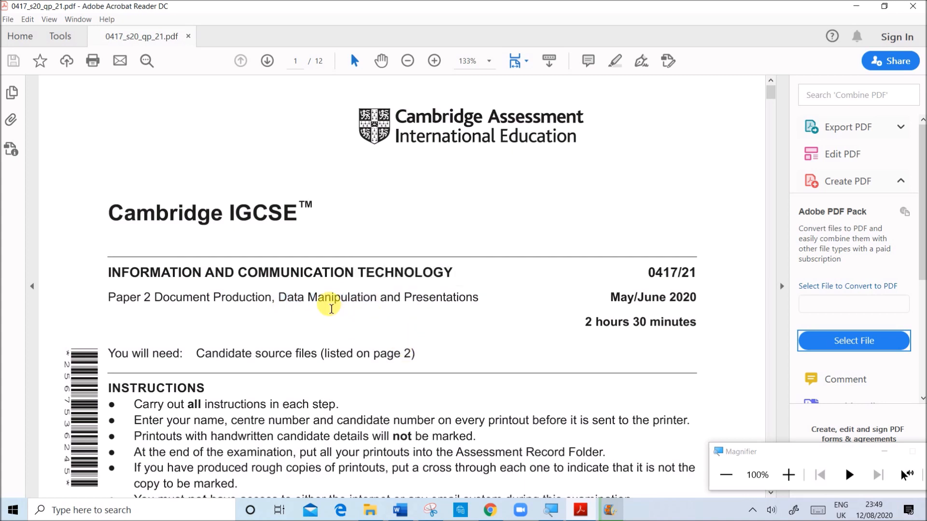
drag(228, 305, 246, 303)
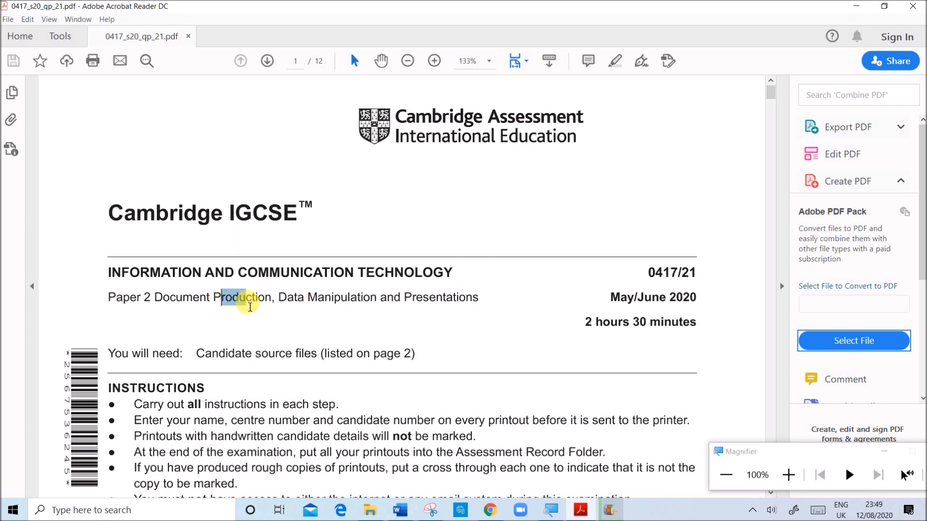
drag(413, 301, 444, 301)
Go to Task 4 – Mail merge on page 9 of the exam paper.
scroll(415, 318, down, 9)
scroll(439, 312, down, 10)
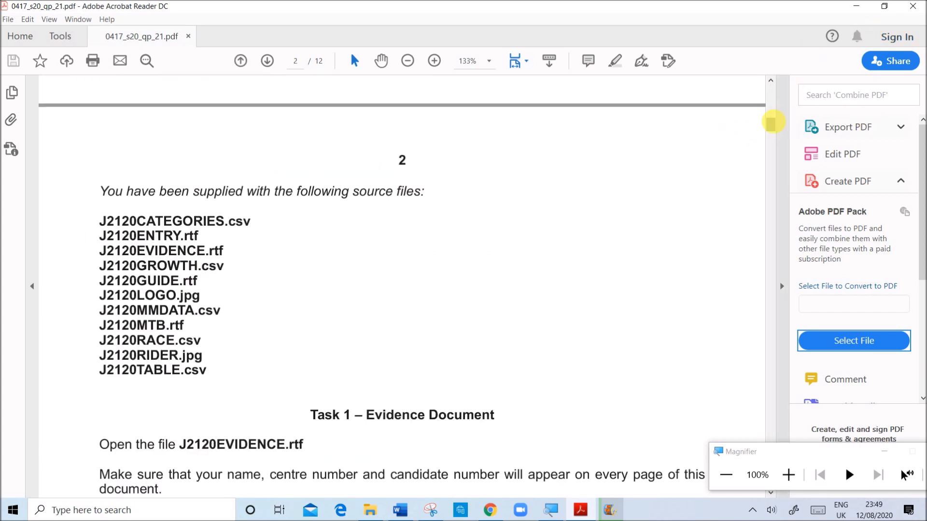
drag(772, 124, 775, 358)
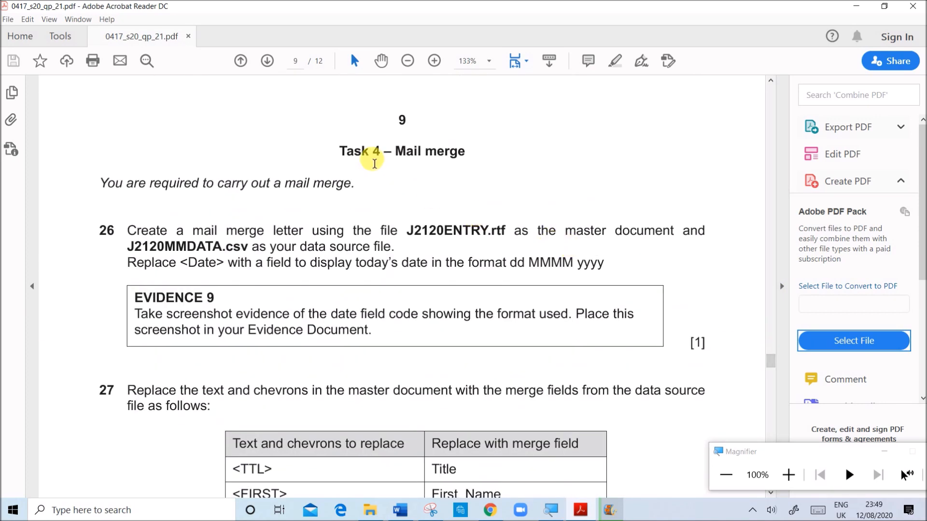
drag(400, 160, 472, 151)
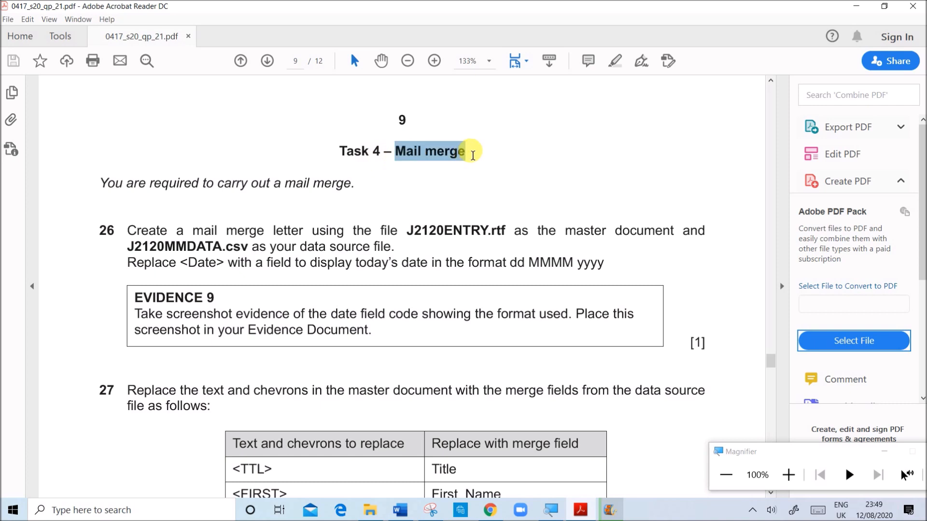
Open the master document J2120ENTRY from the June 2020-21 folder, check the data source named in question 26, and look through the letter.
click(370, 510)
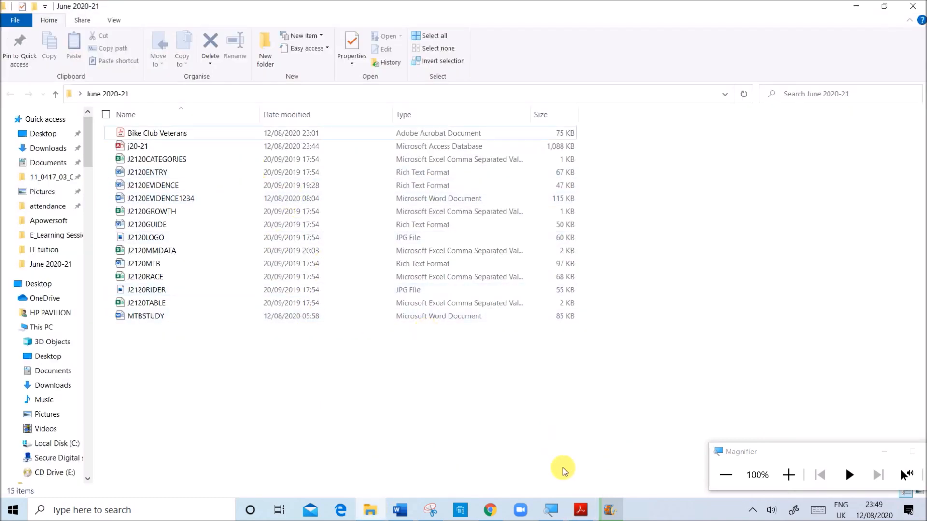
click(581, 511)
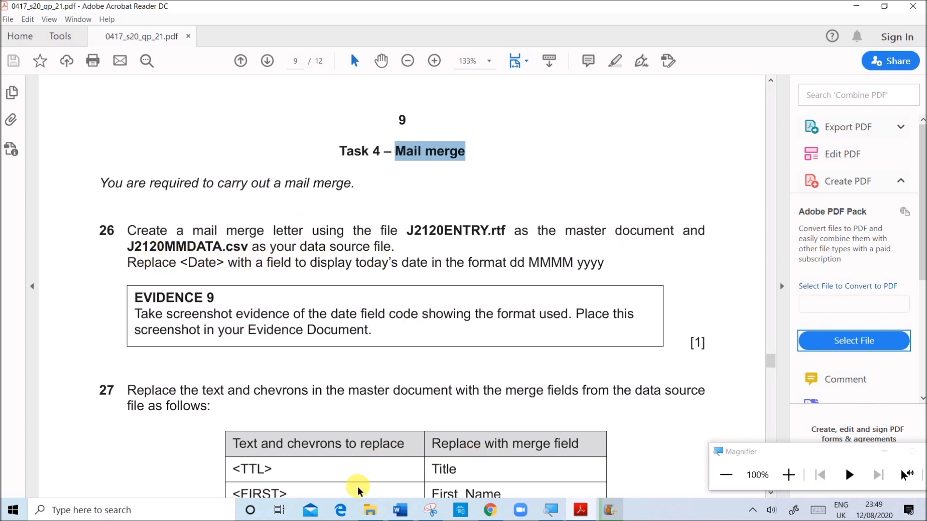
click(370, 511)
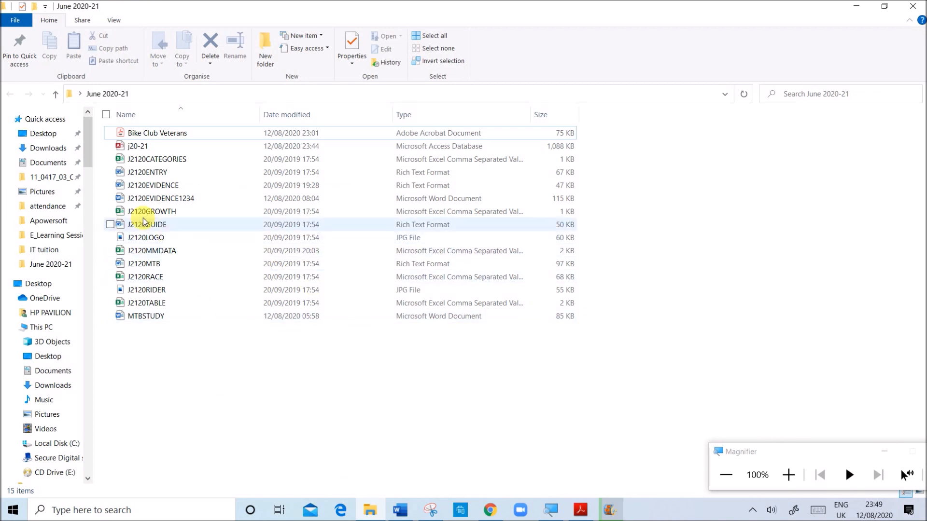
click(140, 173)
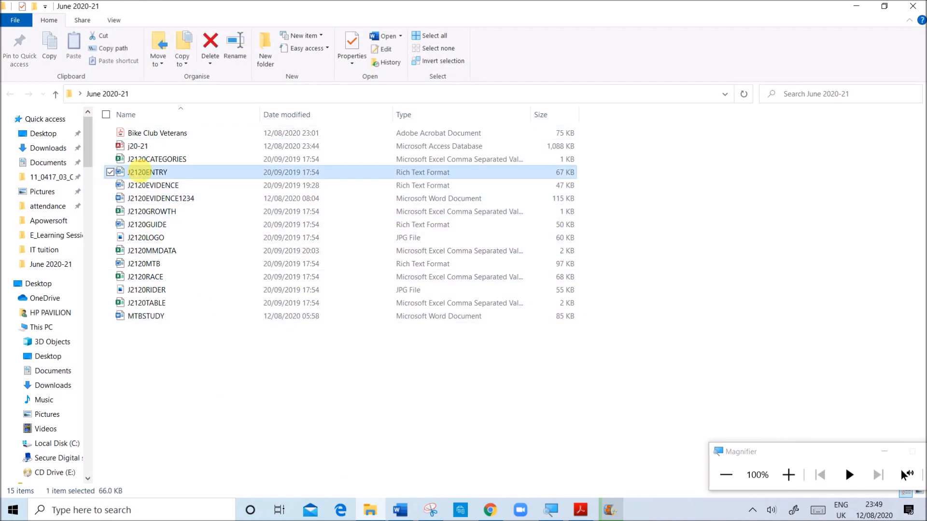
click(580, 515)
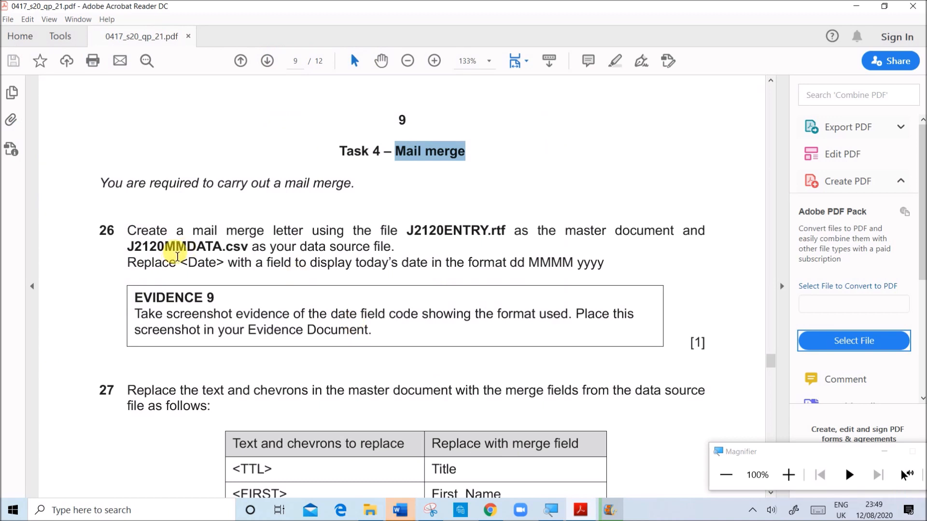
drag(175, 254, 258, 248)
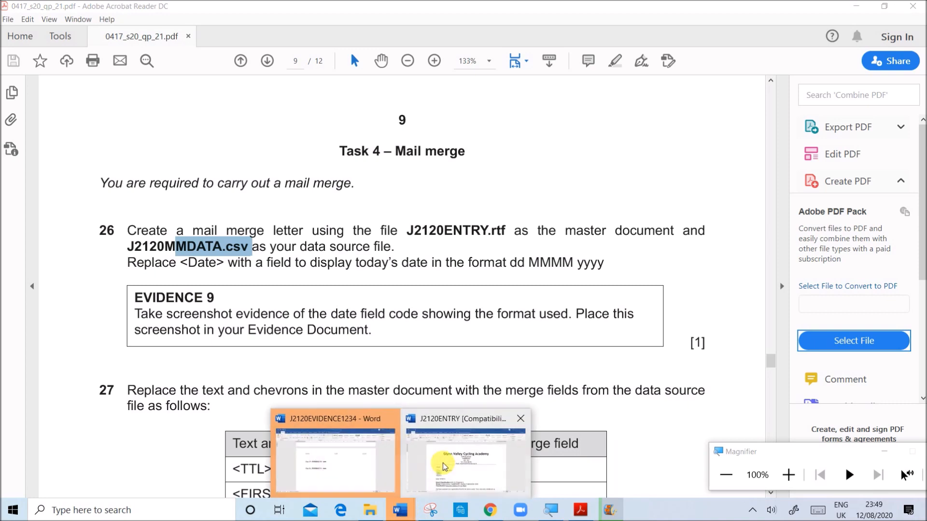
click(446, 458)
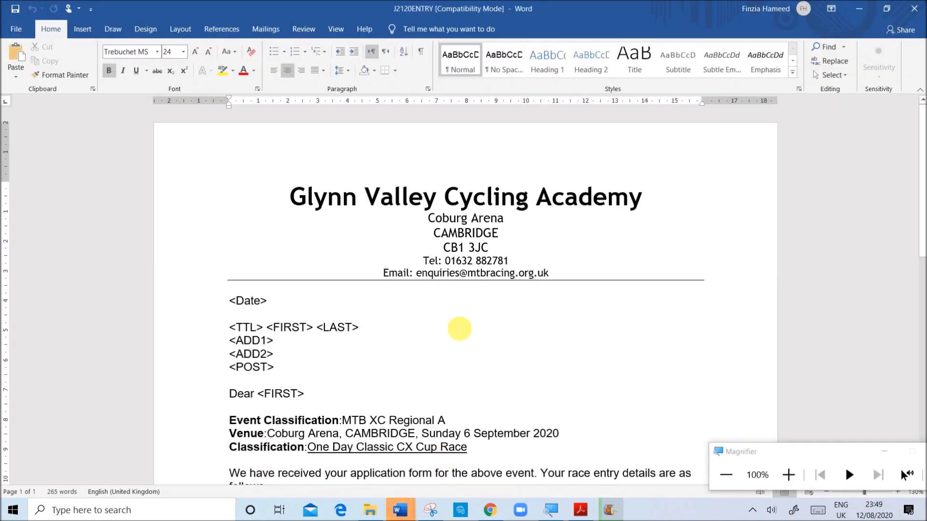
scroll(479, 307, down, 2)
scroll(478, 307, down, 2)
scroll(478, 307, up, 4)
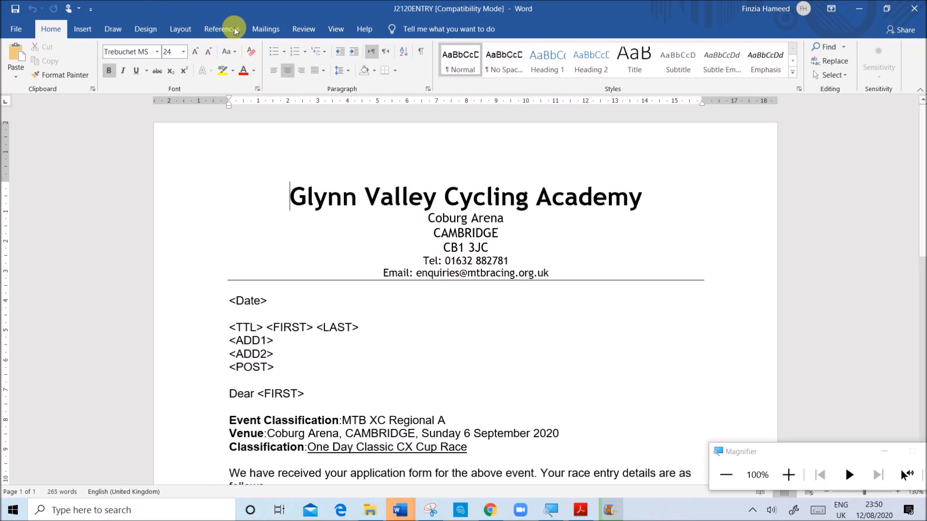
Attach the existing list J2120MMDATA from the desktop's June 2020-21 folder as the letter's mail merge recipients.
click(265, 31)
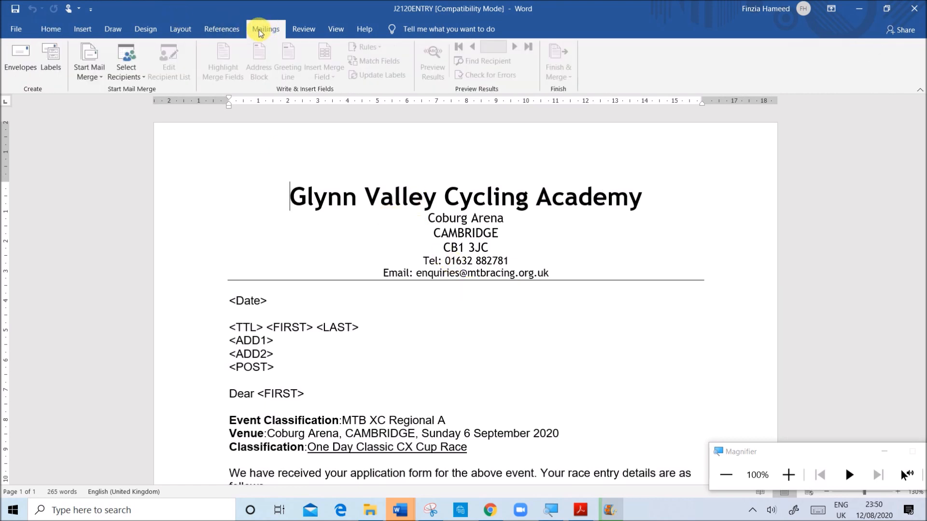
click(129, 77)
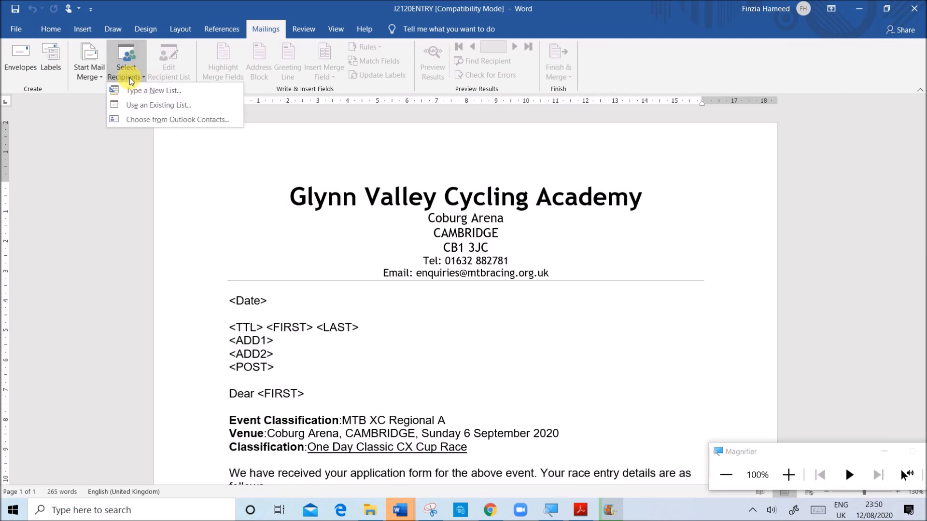
click(140, 105)
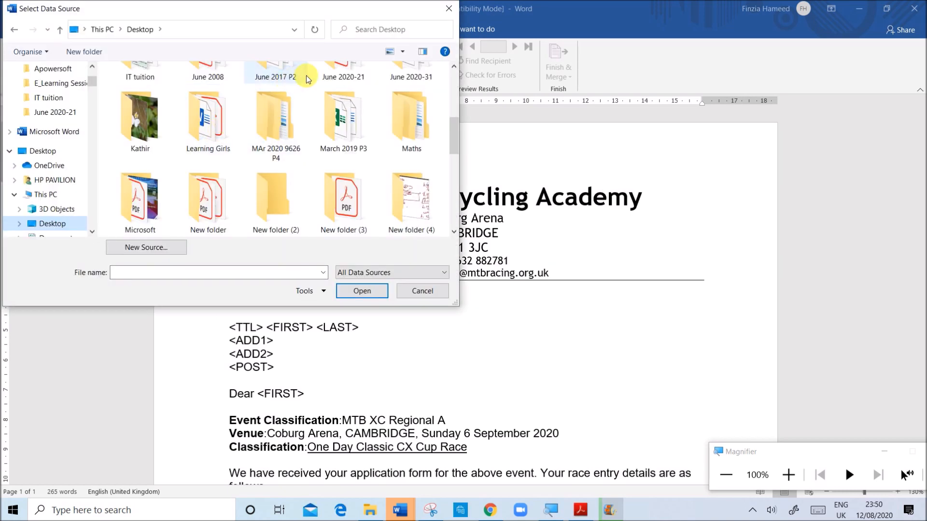
click(331, 74)
double_click(323, 80)
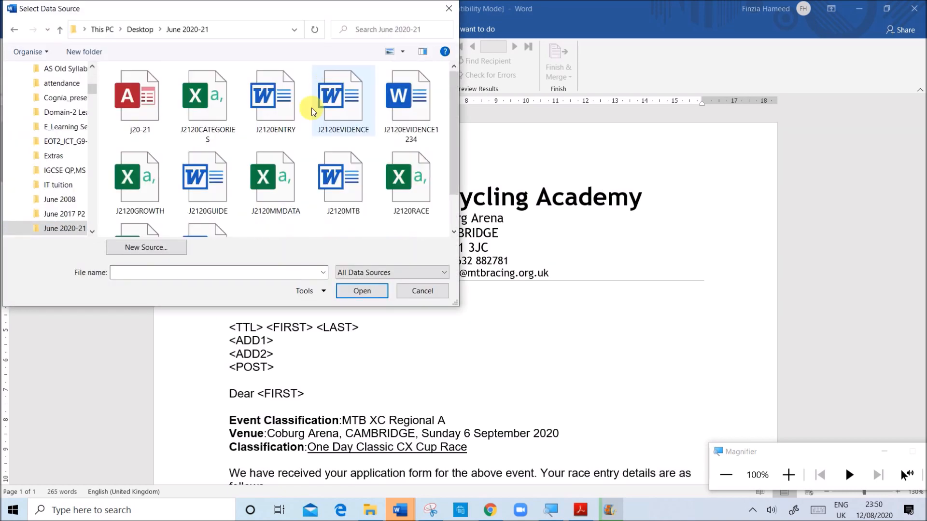
scroll(299, 189, down, 1)
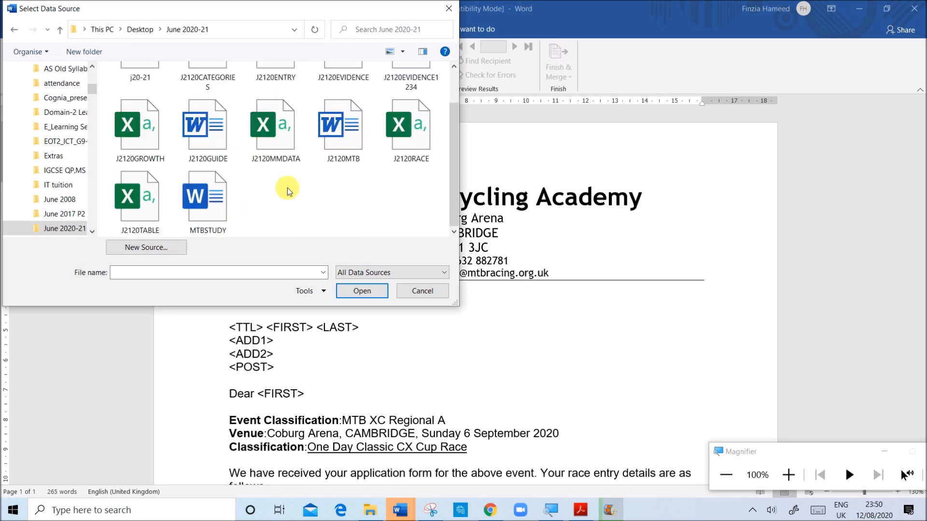
click(270, 129)
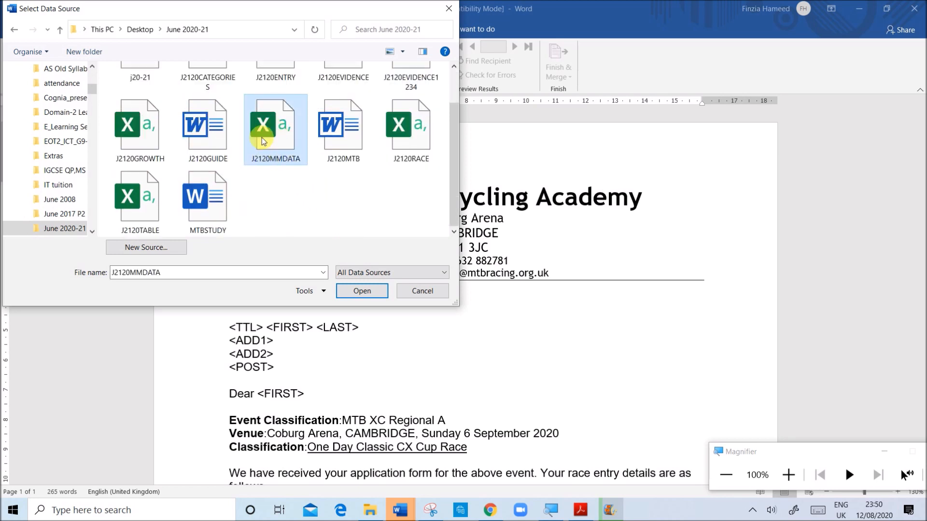
click(362, 291)
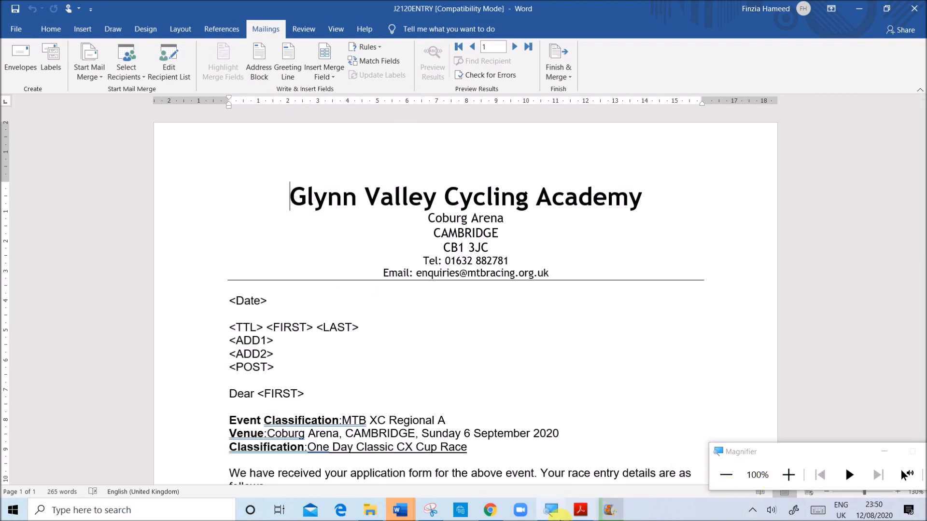
Check the date format in question 26 and replace the <Date> placeholder with an automatically updating date in the 12 August 2020 format.
click(580, 511)
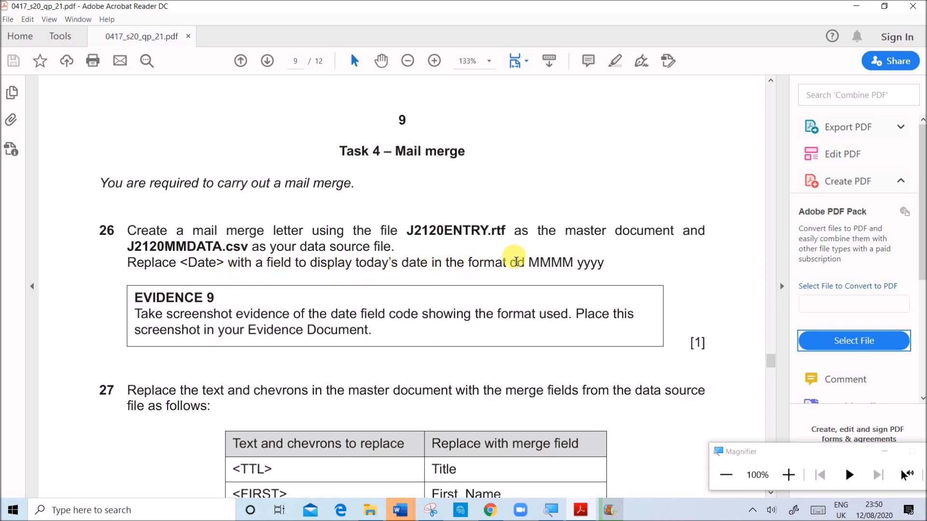
drag(521, 264, 602, 268)
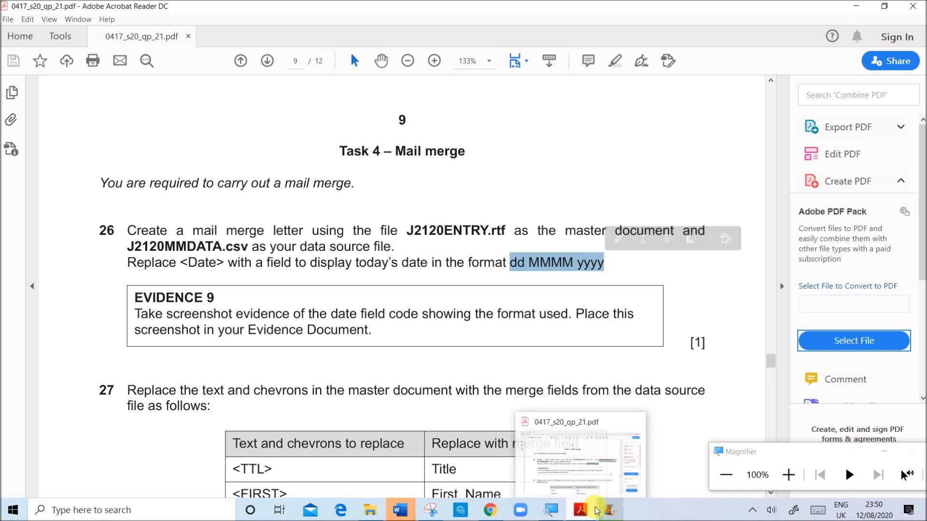
click(594, 510)
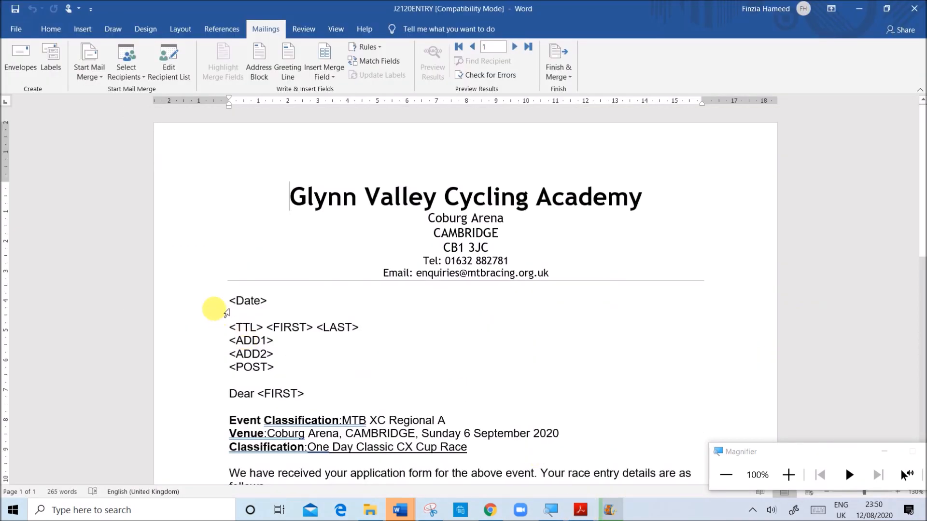
click(219, 307)
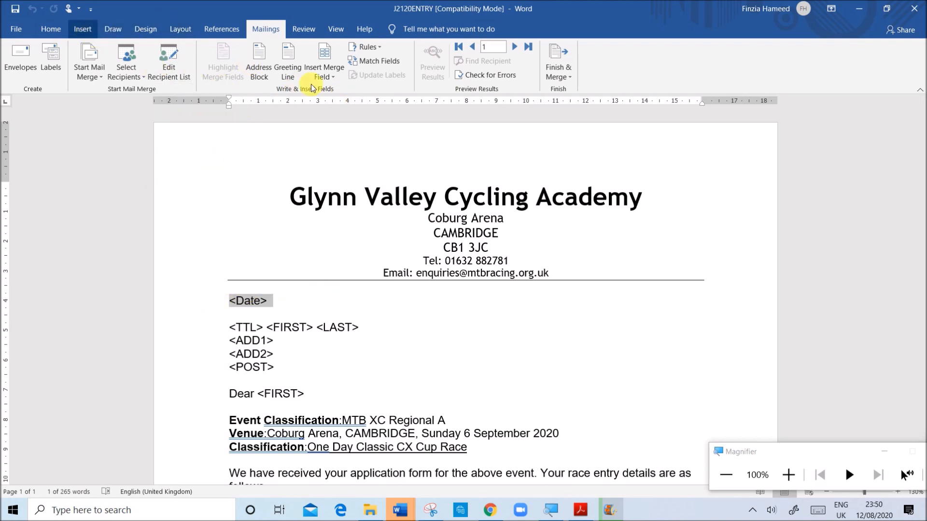
click(83, 29)
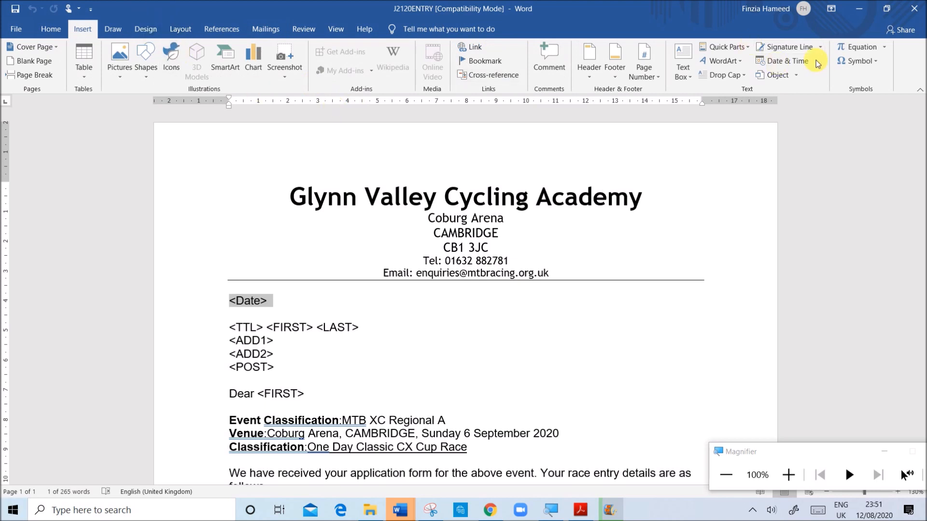
click(792, 60)
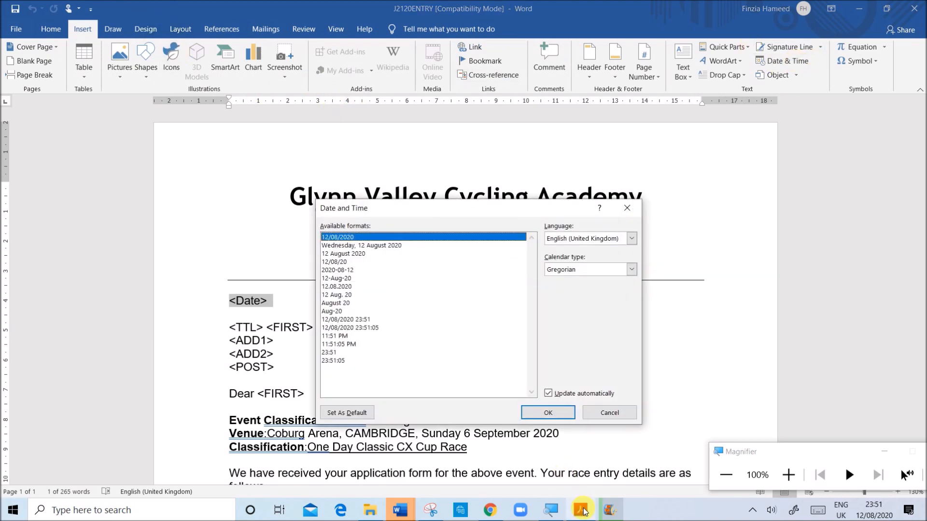
mouse_move(583, 511)
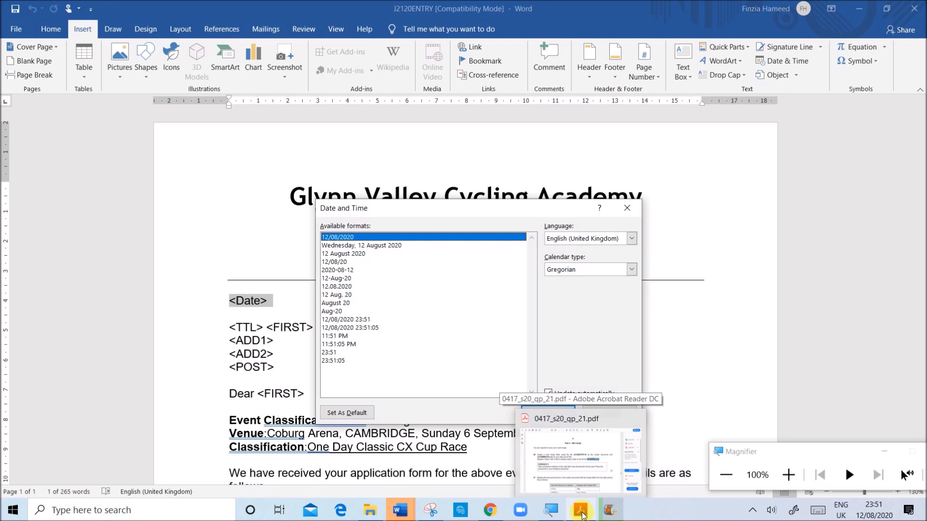
click(355, 254)
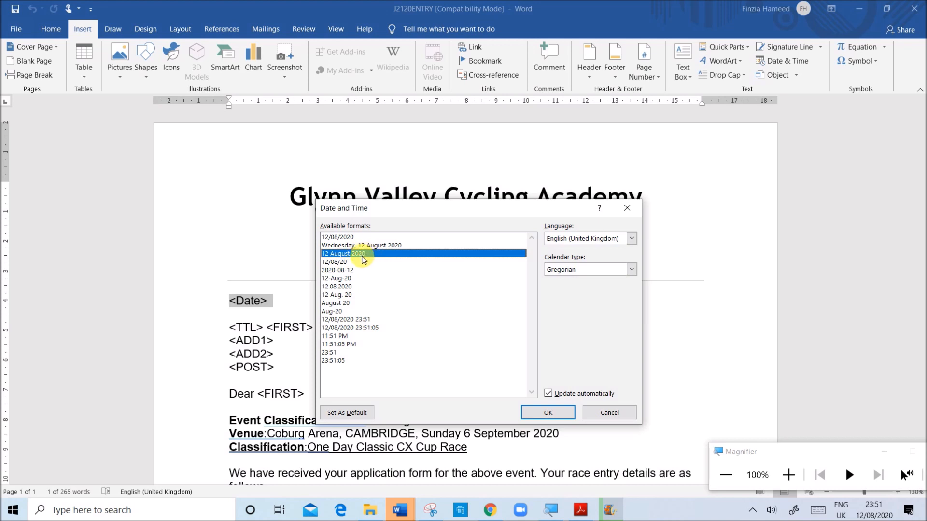
click(545, 413)
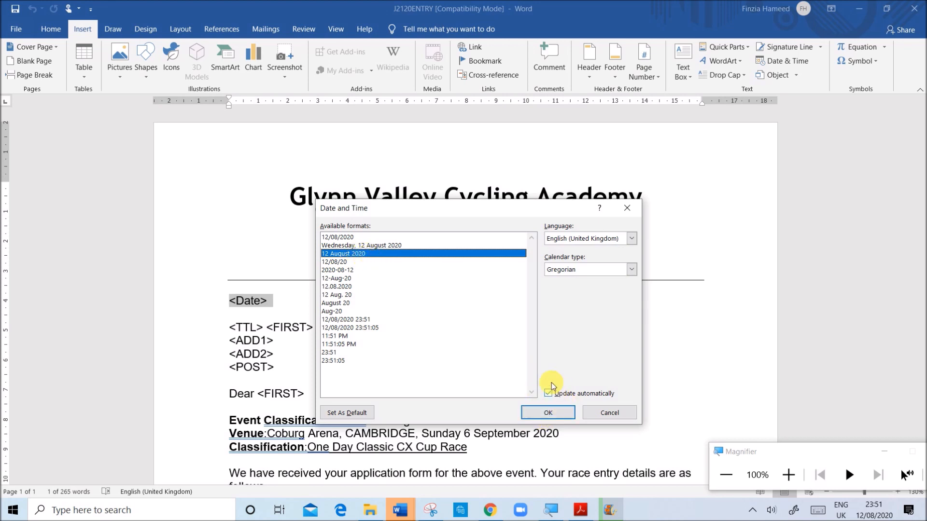
Insert the automatically updating date in the 12 August 2020 format and restore the blank line between it and the recipient lines.
click(544, 415)
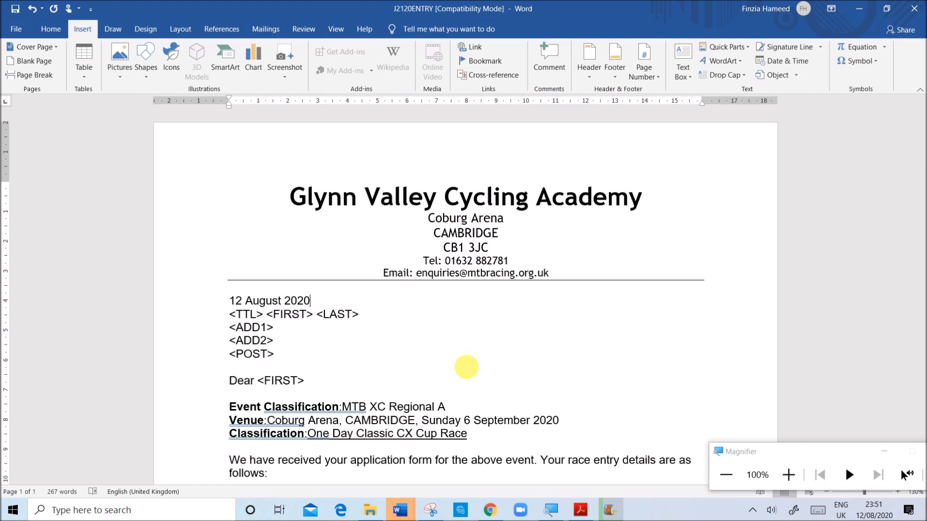
key(Return)
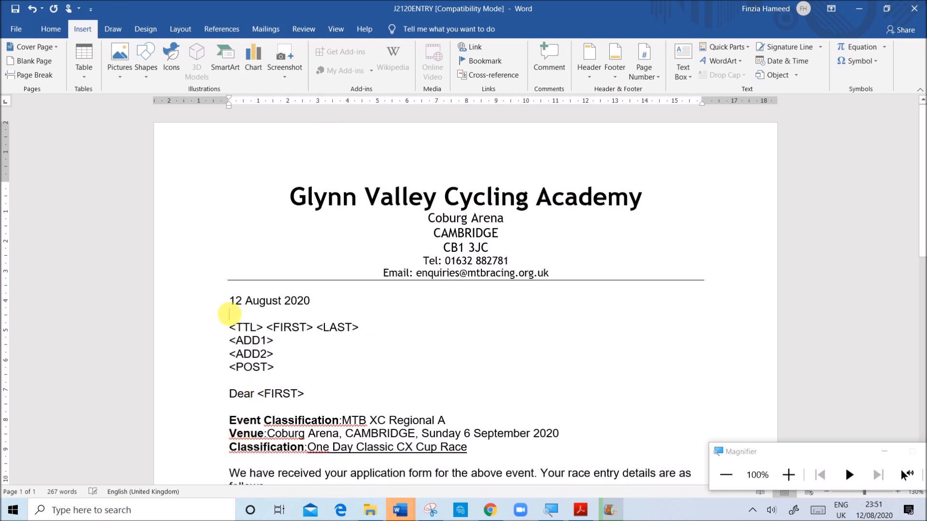
Check the Evidence 9 instruction in the exam paper and display the field code of the date in the J2120ENTRY letter.
click(581, 511)
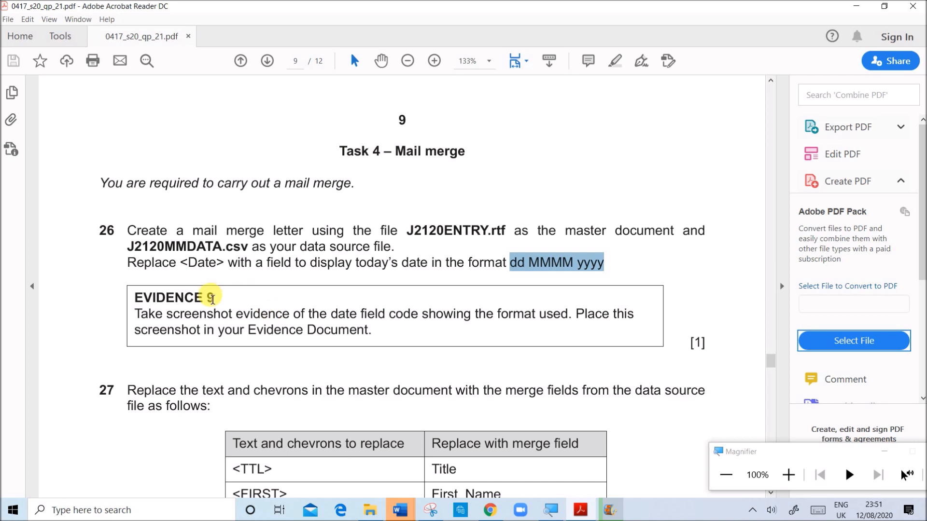
drag(142, 318, 375, 333)
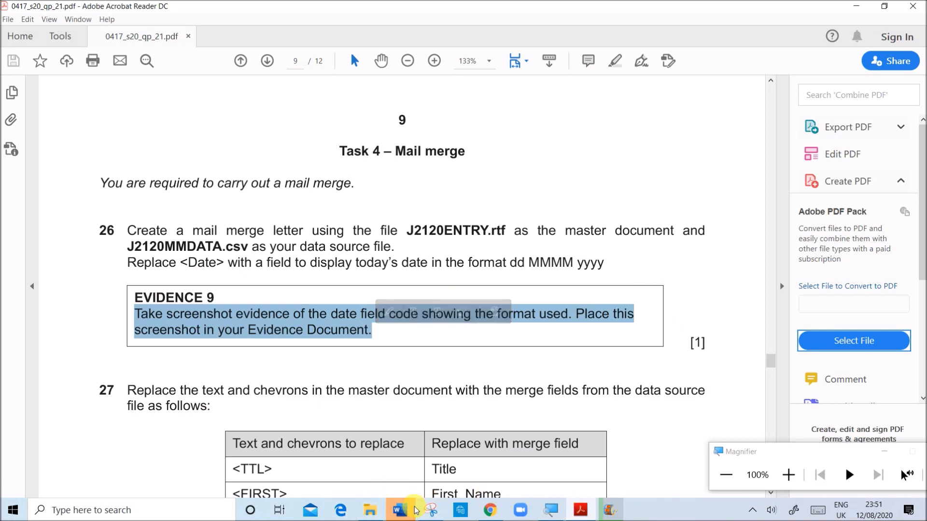
mouse_move(414, 512)
click(452, 447)
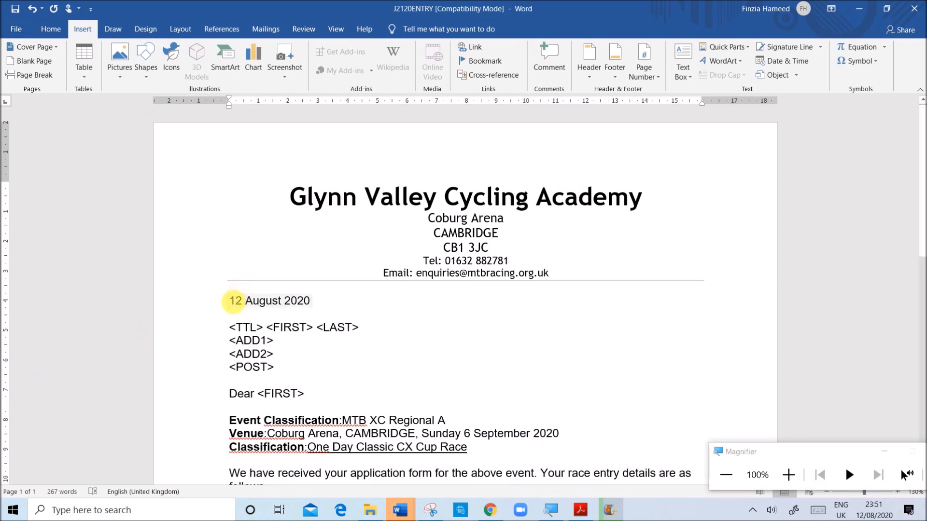
double_click(234, 301)
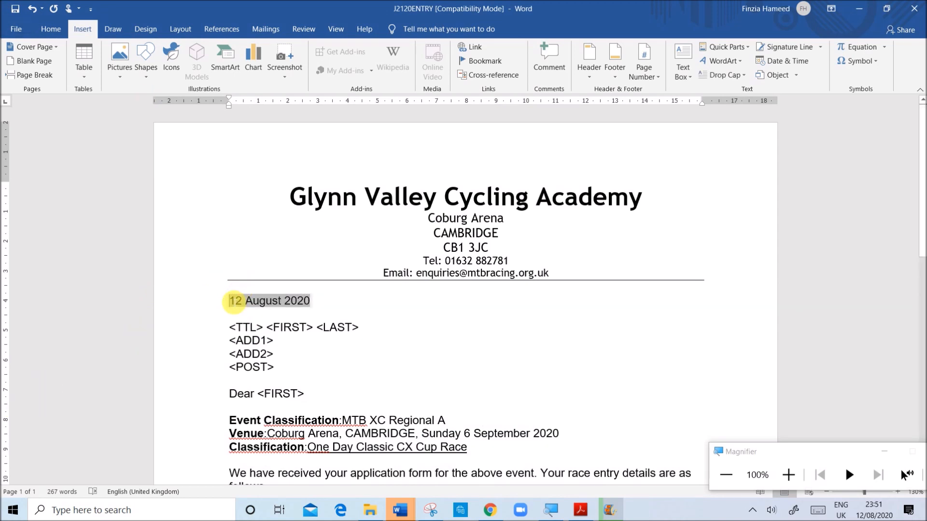
right_click(259, 302)
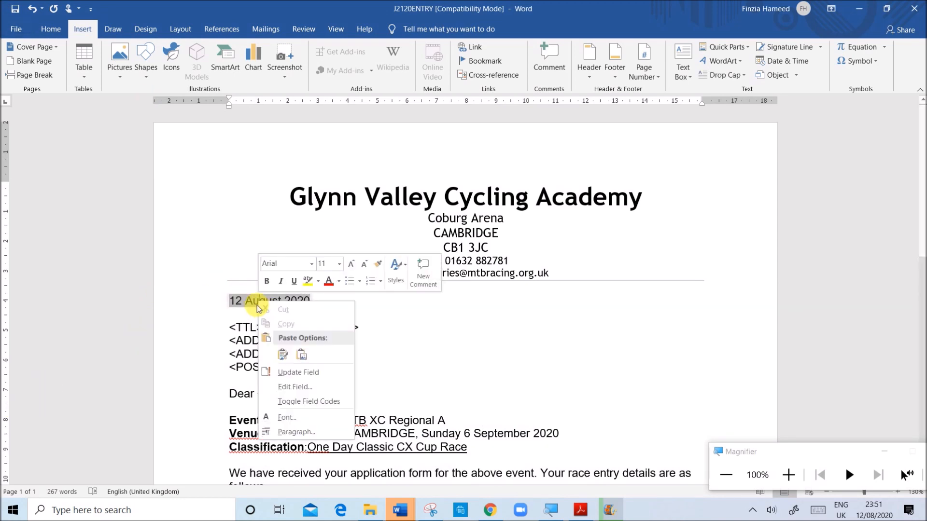
click(310, 404)
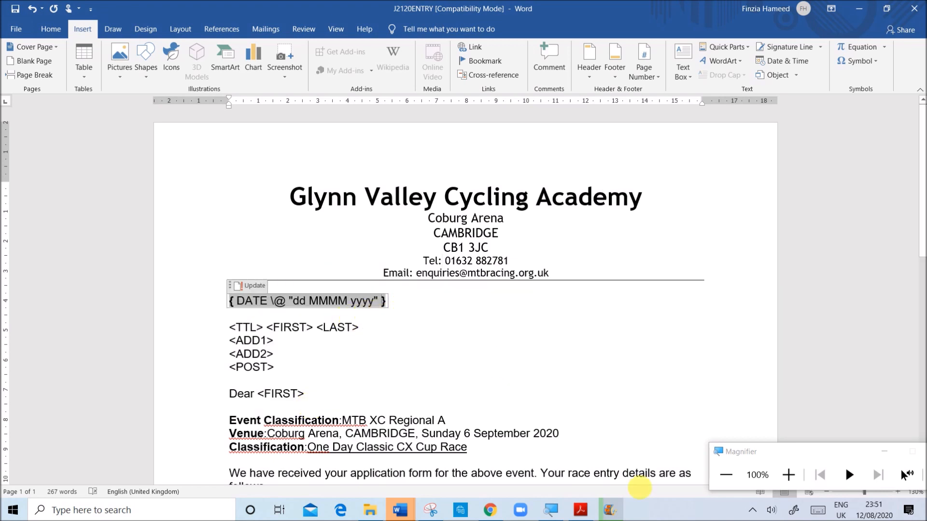
Capture a screenshot with Snipping Tool of the letter's upper part, including the date field code and the lines around it.
click(434, 511)
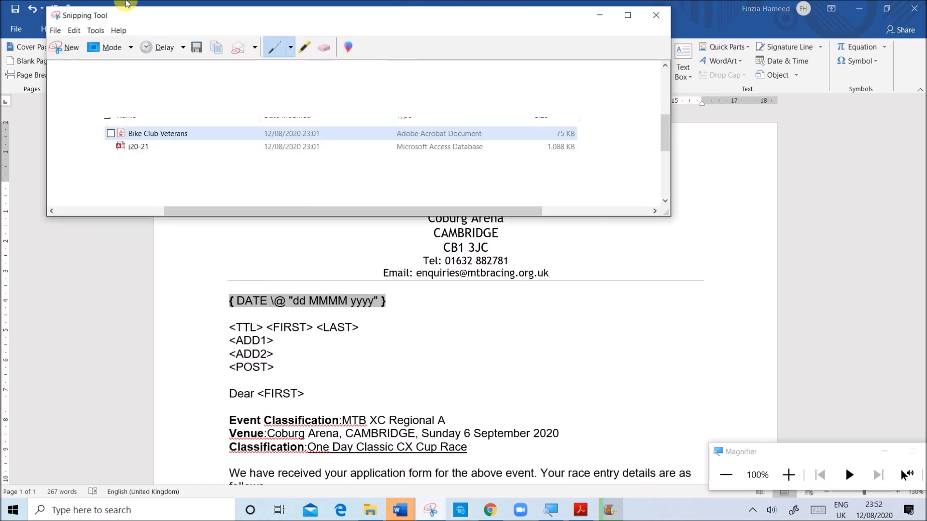
click(62, 53)
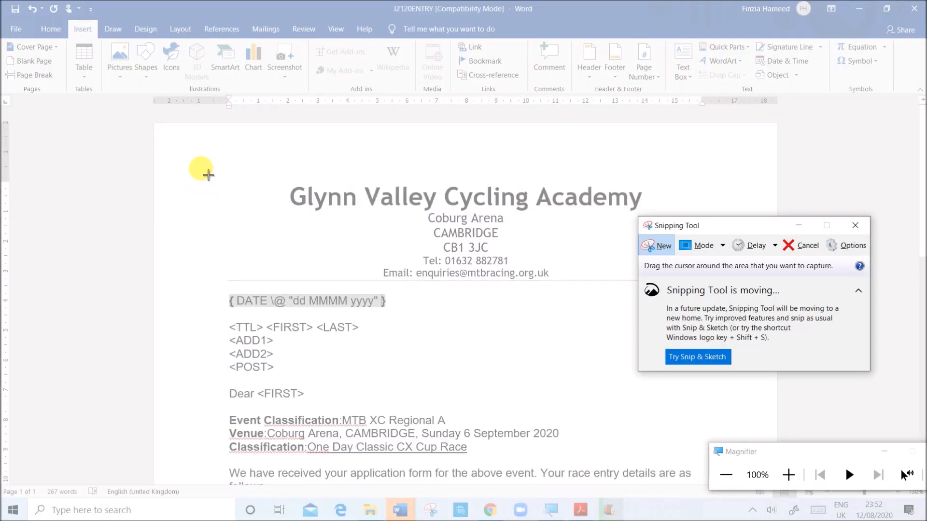
drag(201, 169, 476, 363)
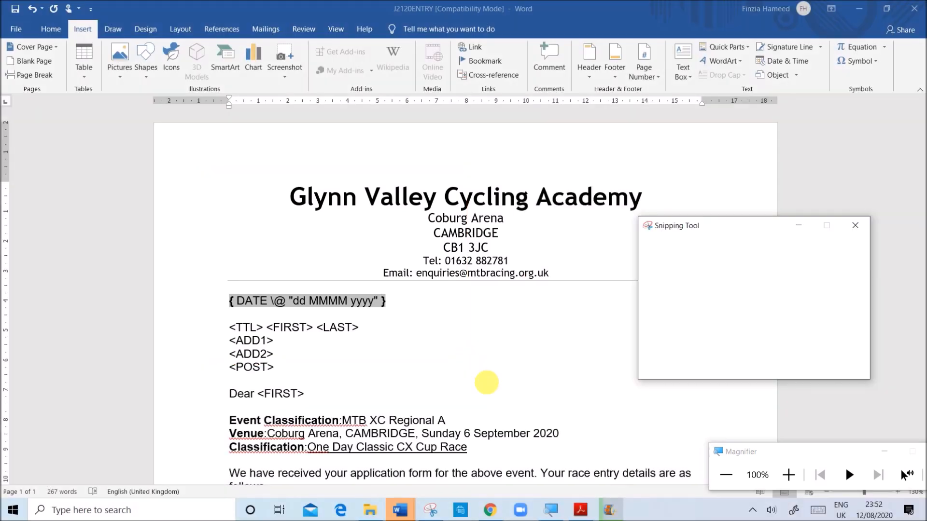
Move the Step 26 - EVIDENCE 9 heading in J2120EVIDENCE1234 to a new page and paste the date field code screenshot below it.
scroll(332, 346, down, 6)
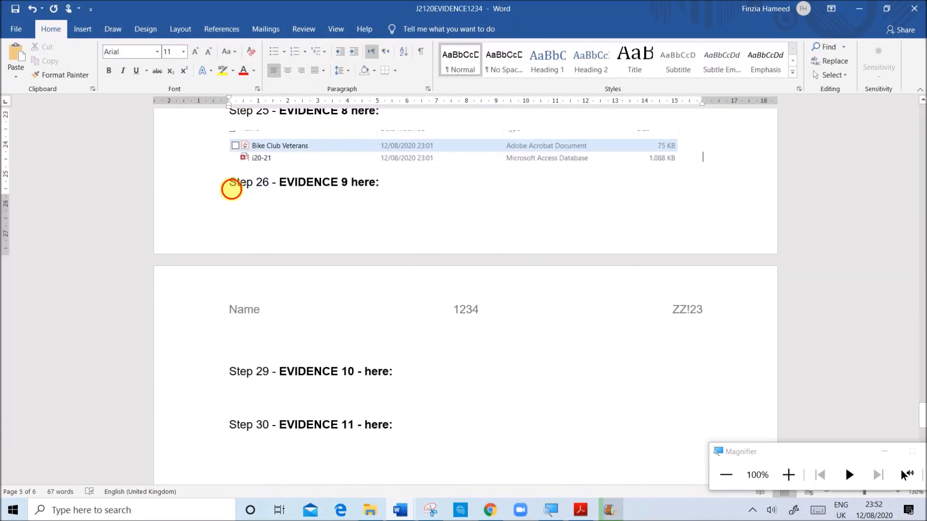
click(232, 189)
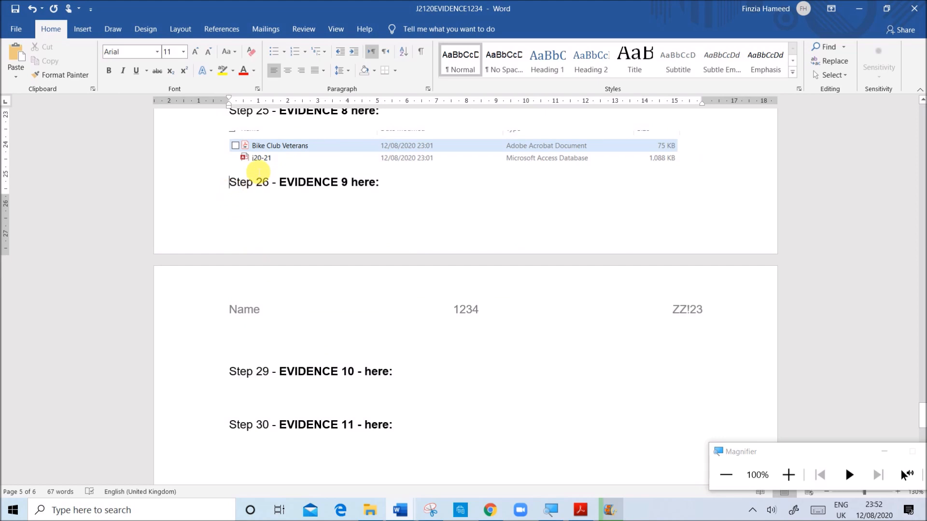
key(ctrl+Return)
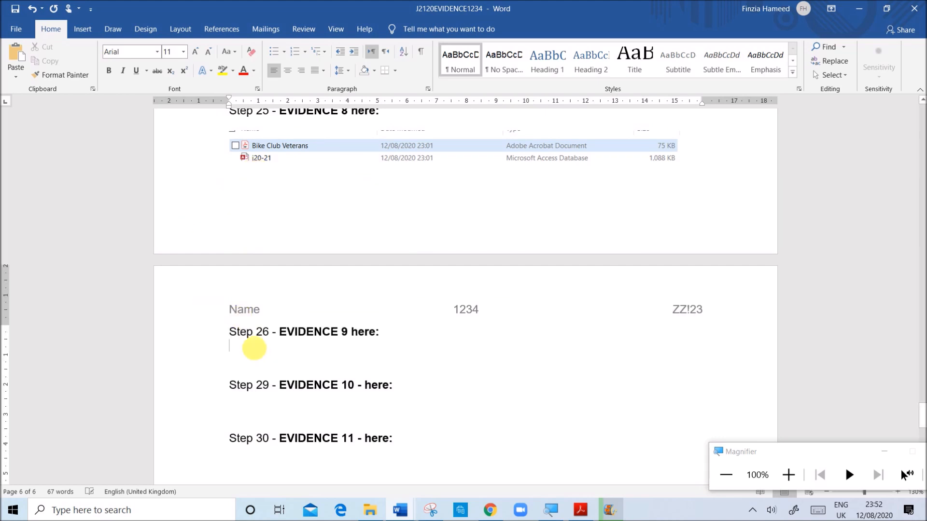
key(ctrl+v)
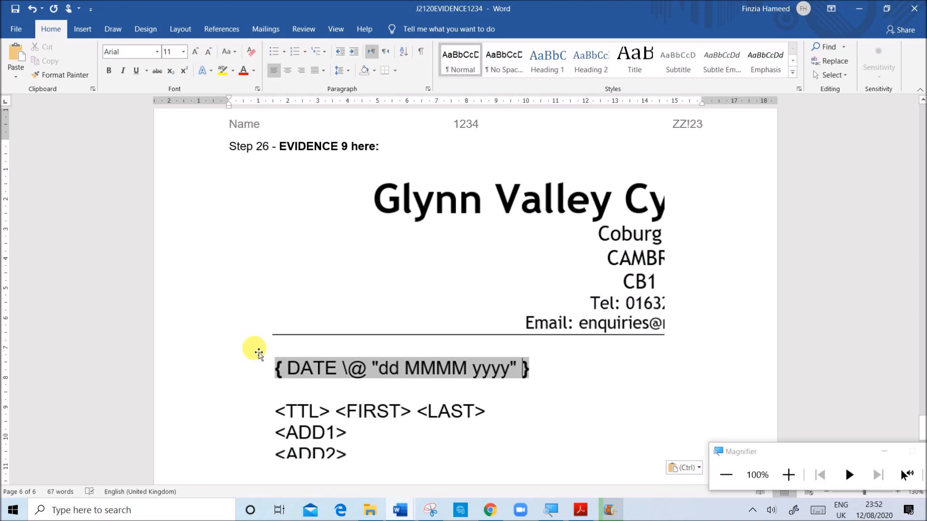
scroll(270, 372, down, 3)
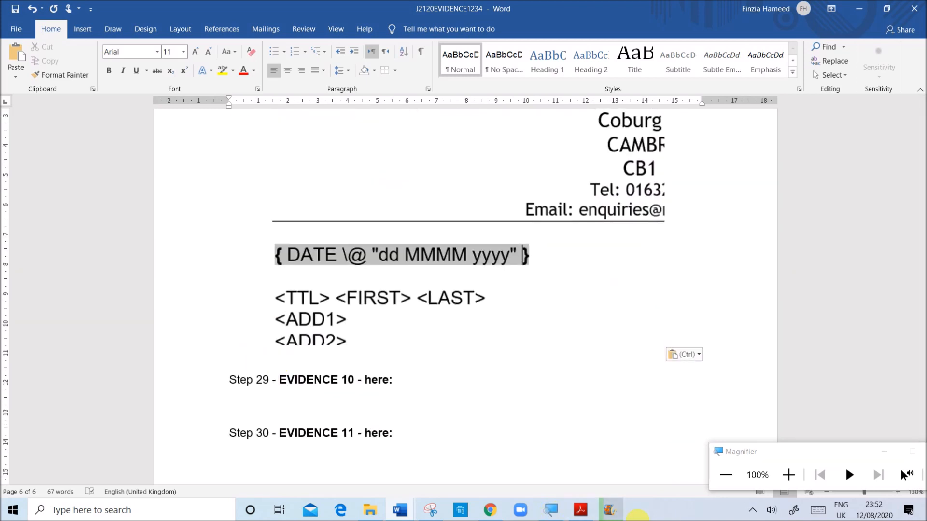
Return to the exam paper and read question 27's table matching each chevron placeholder to its merge field.
click(400, 510)
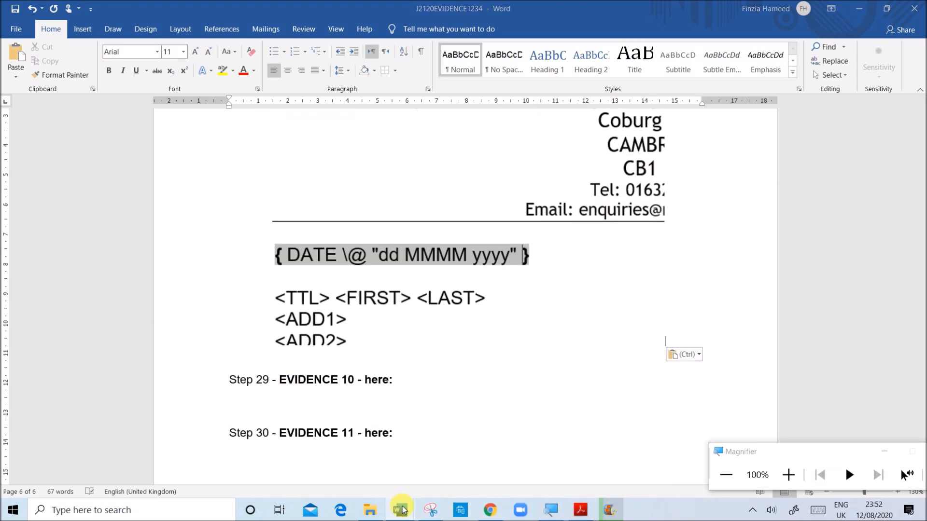
click(437, 469)
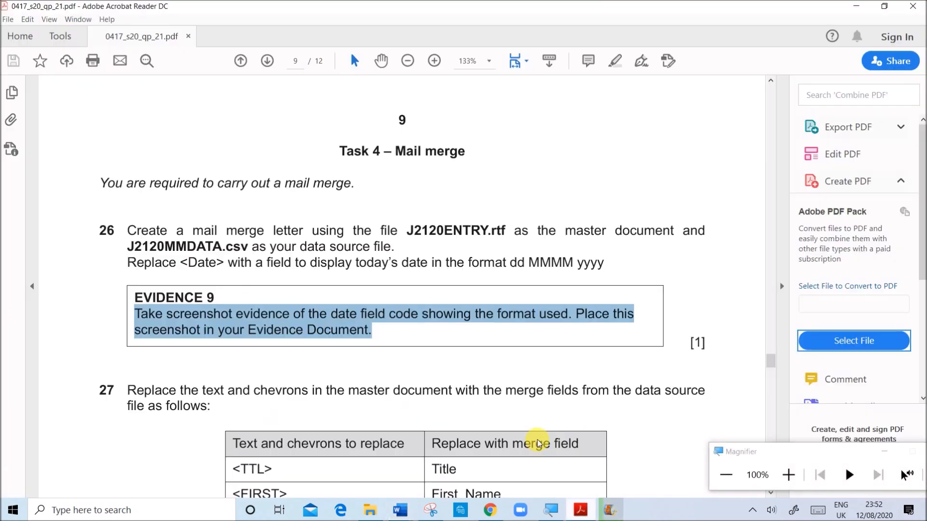
click(580, 511)
scroll(400, 329, down, 3)
scroll(401, 328, down, 2)
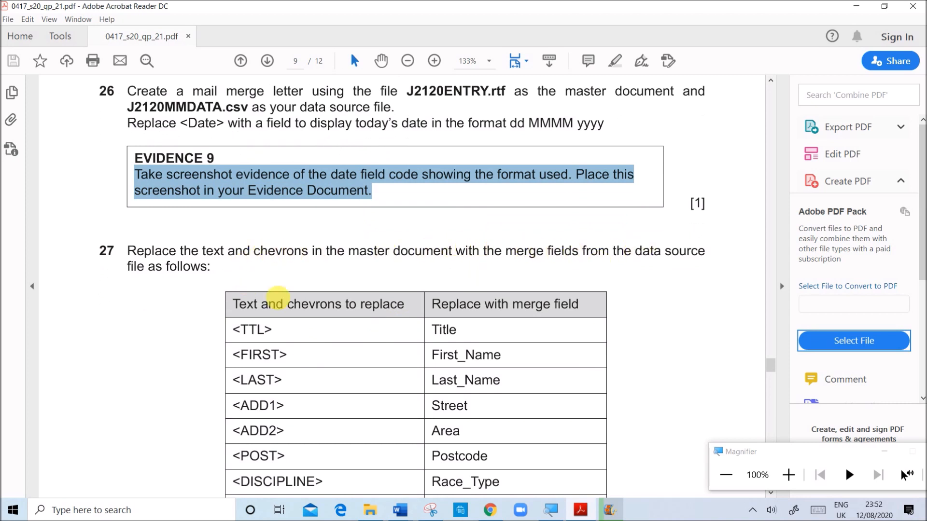
scroll(221, 303, down, 3)
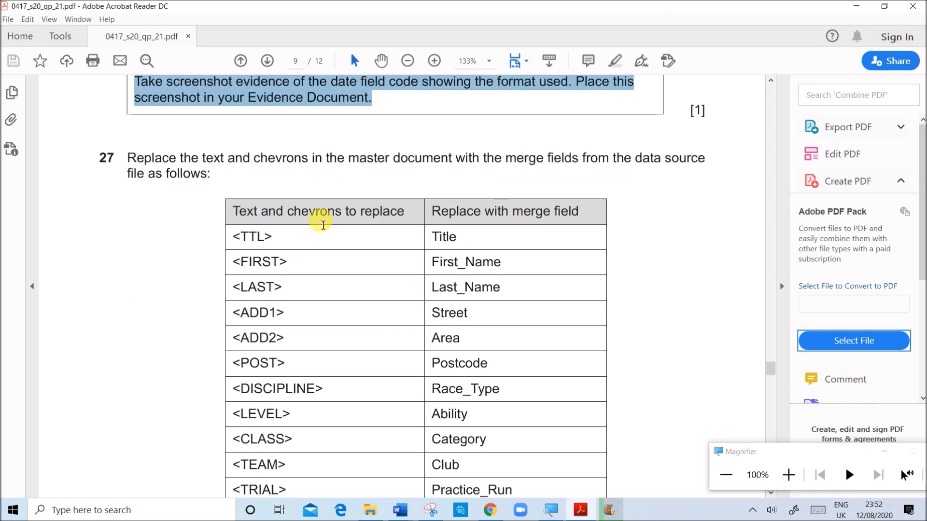
double_click(444, 238)
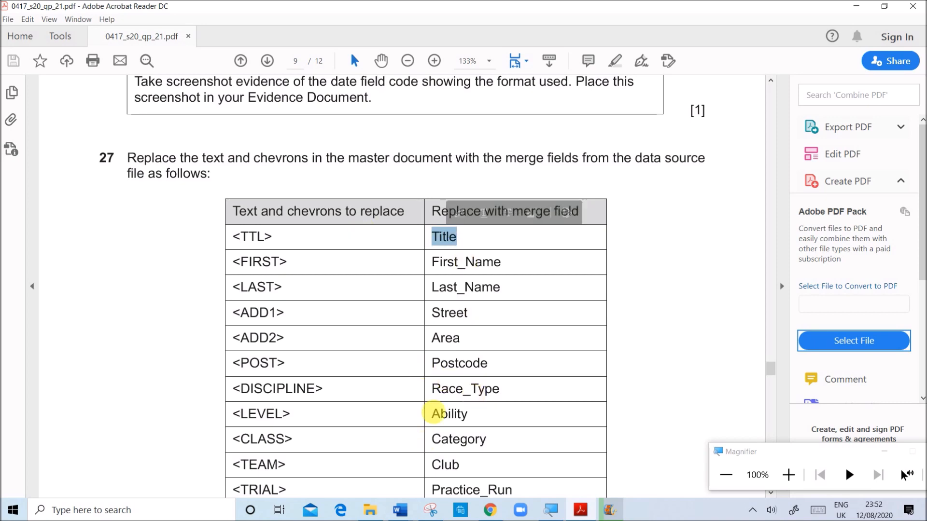
Replace the <TTL> placeholder in the J2120ENTRY letter with the Title merge field.
click(401, 511)
click(244, 215)
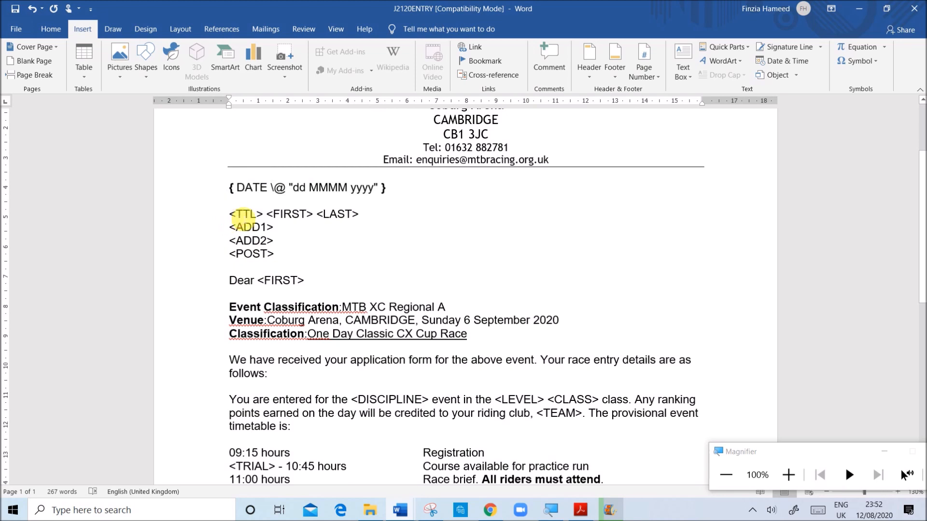
double_click(246, 215)
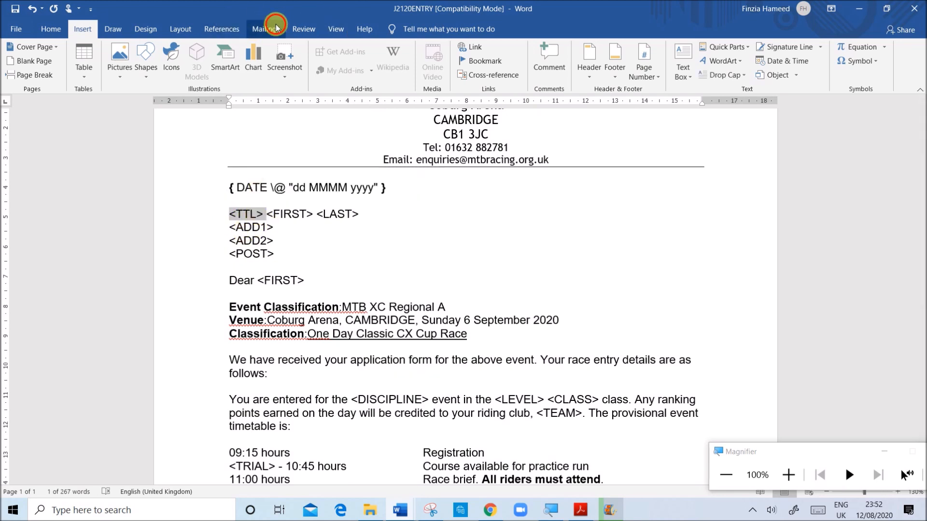
click(260, 30)
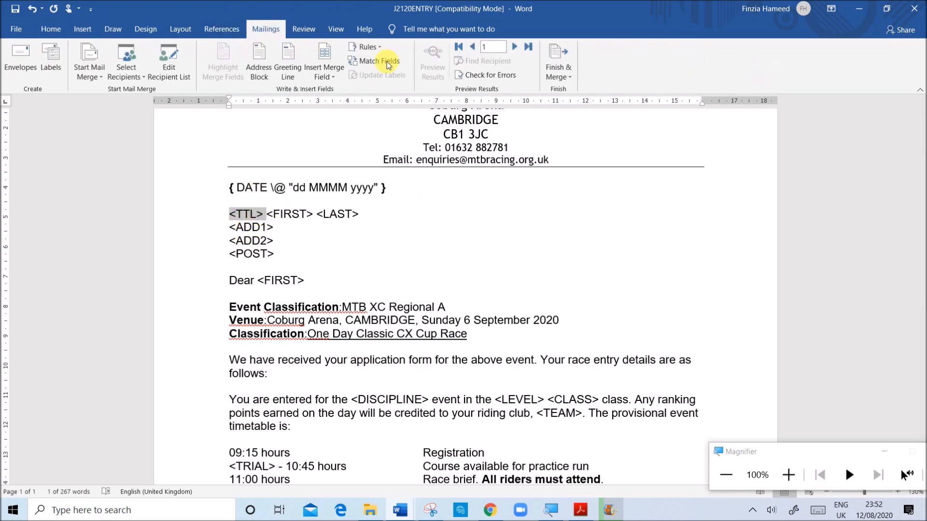
click(331, 78)
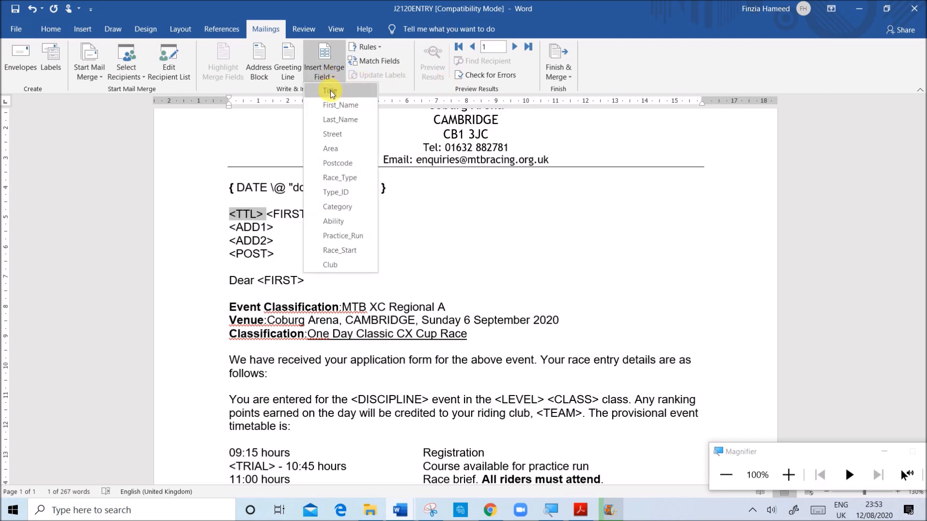
click(331, 92)
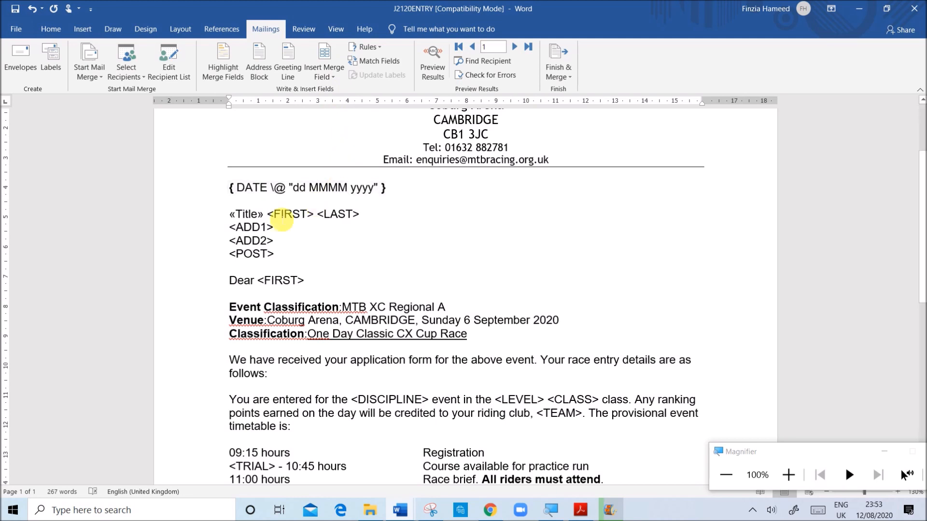
Replace the <FIRST> and <LAST> placeholders beside the title with the First_Name and Last_Name merge fields.
drag(279, 217, 305, 214)
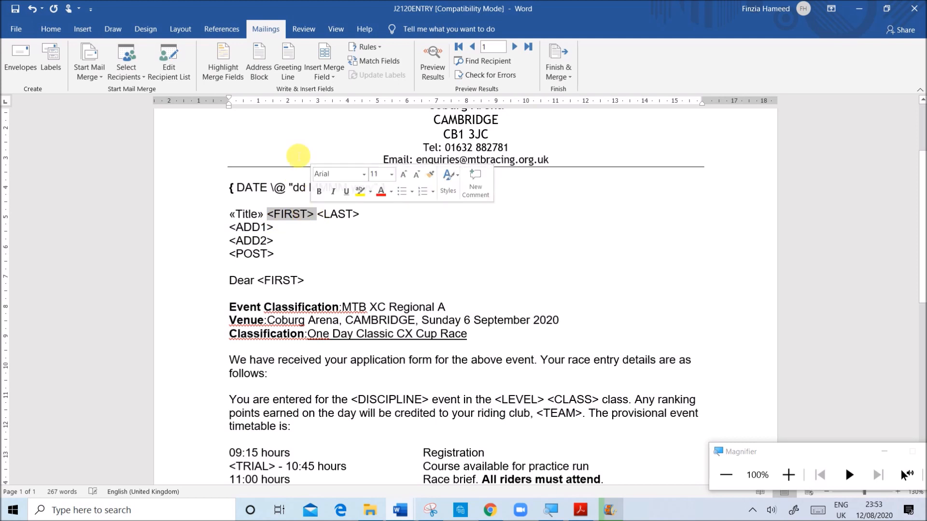
click(323, 77)
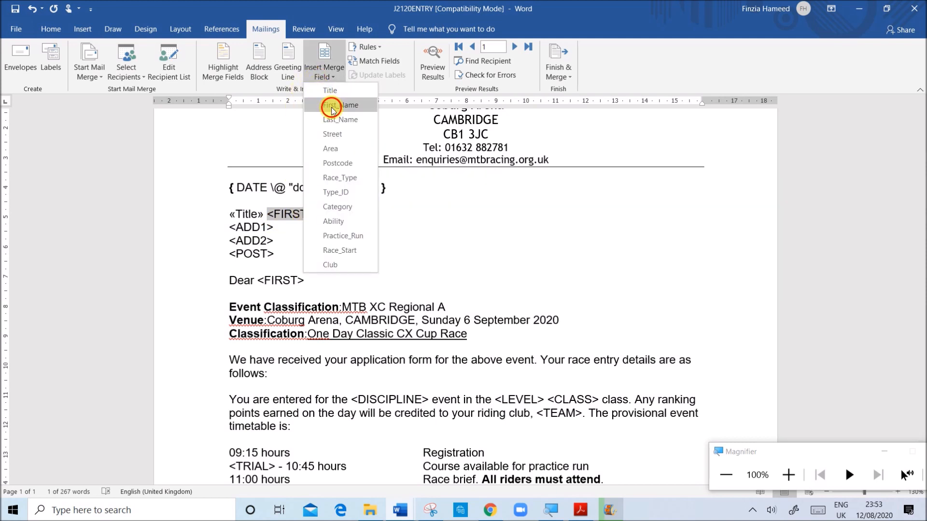
click(330, 106)
drag(345, 216, 377, 216)
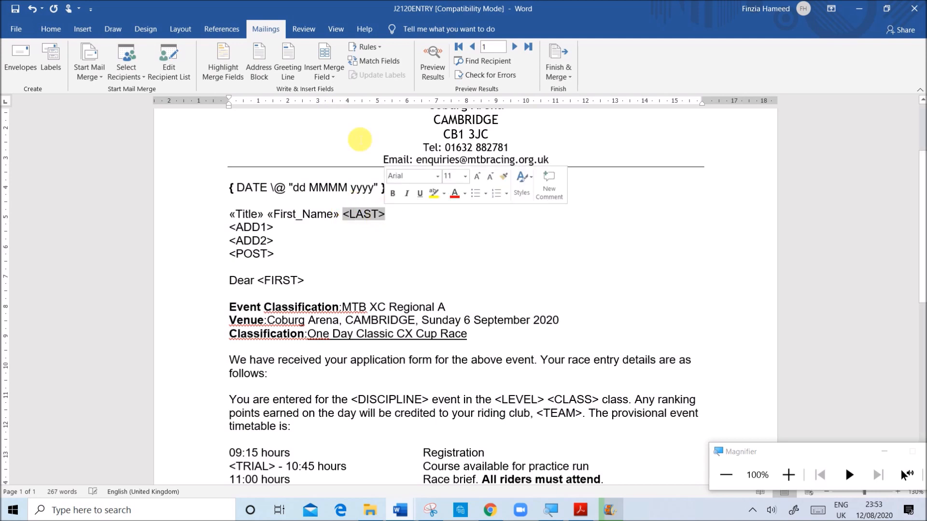
click(324, 73)
click(344, 119)
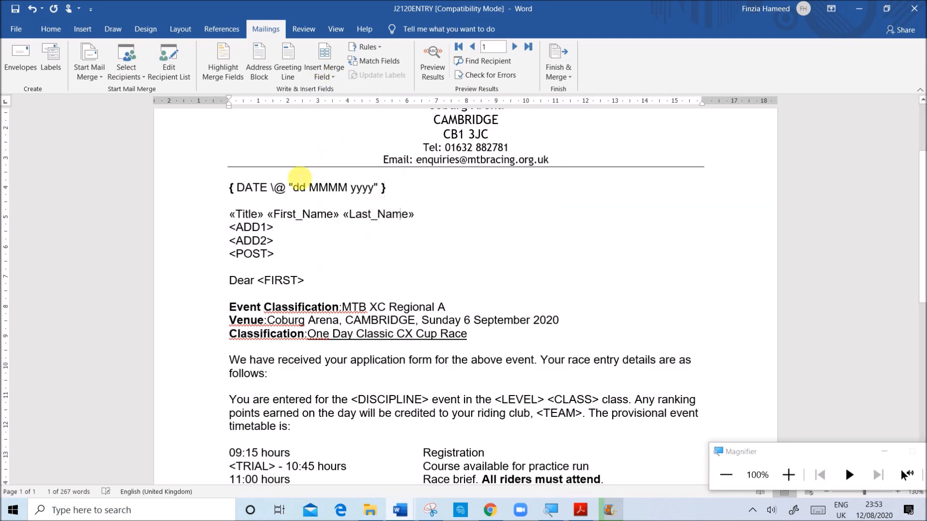
Replace the <ADD1> placeholder with the Street merge field and put <ADD2> back on its own line.
drag(232, 228, 264, 229)
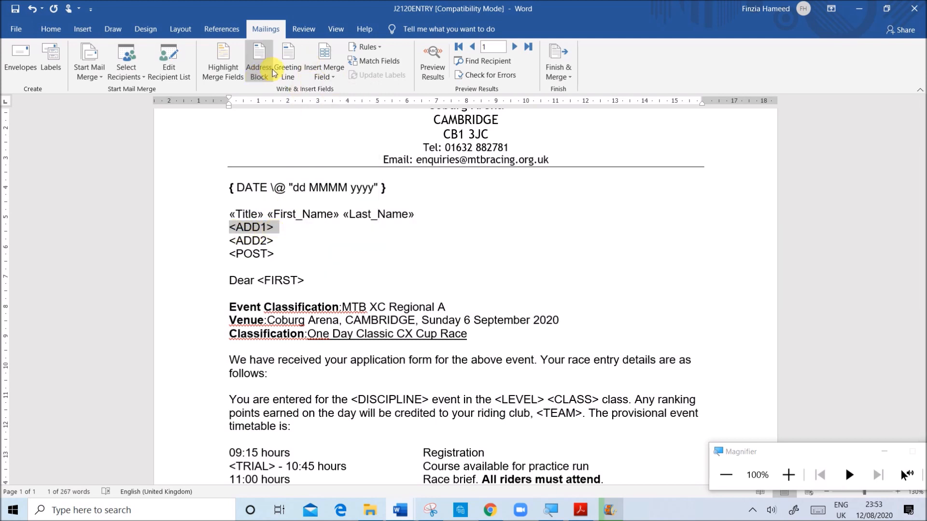
click(323, 76)
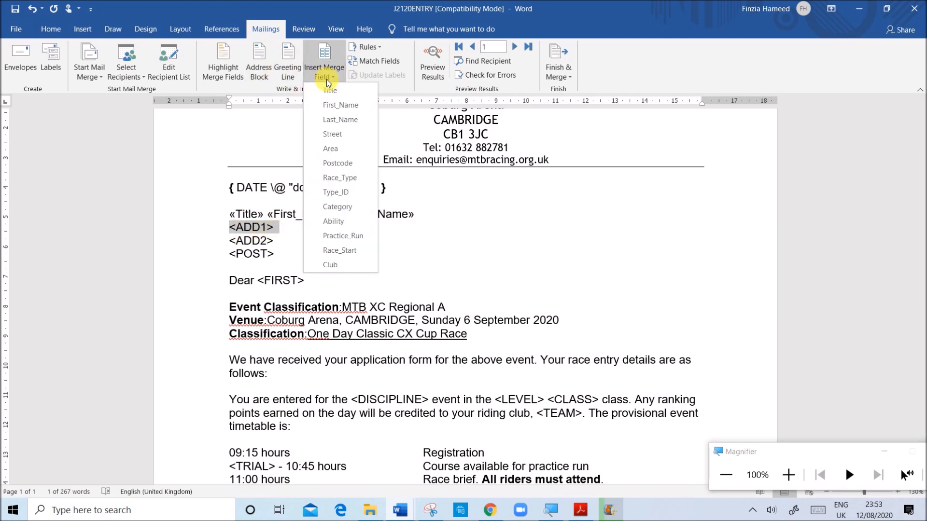
click(332, 133)
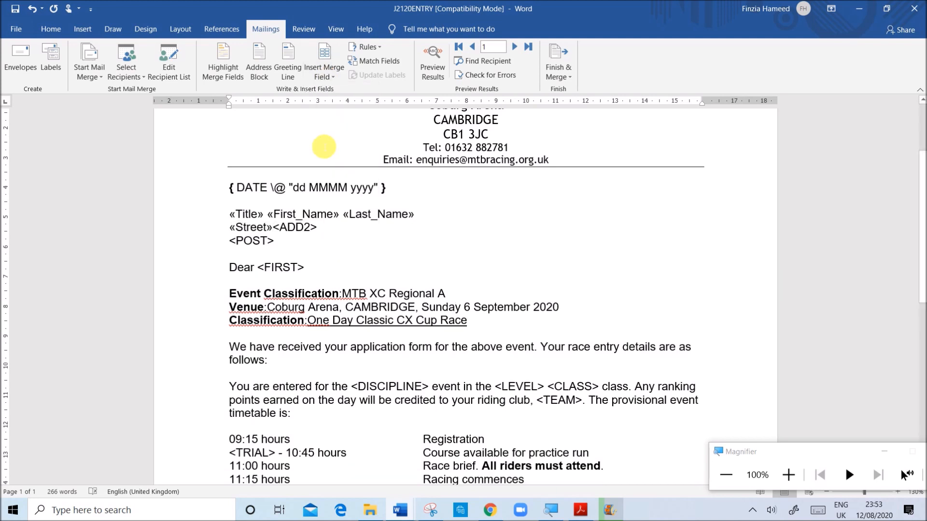
key(Return)
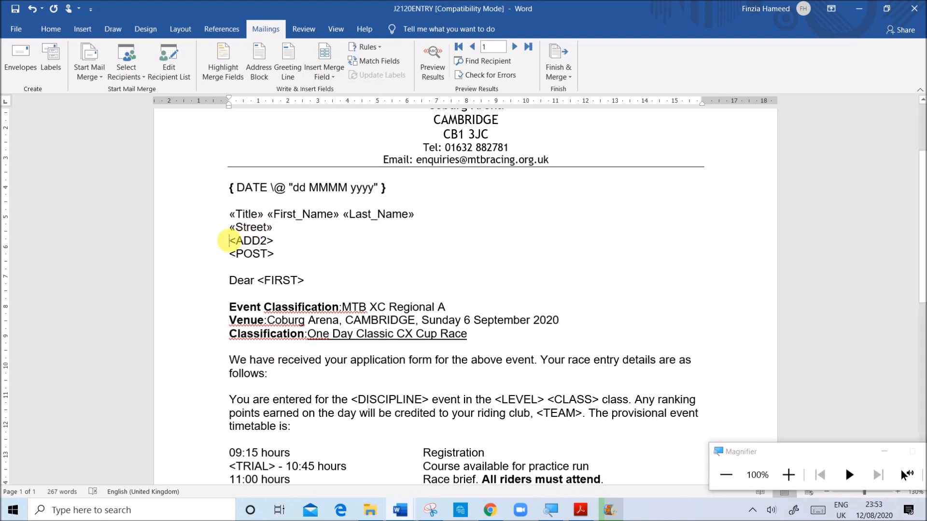
Replace the <ADD2> and <POST> placeholders with the Area and Postcode merge fields, restoring the line breaks after them.
click(206, 241)
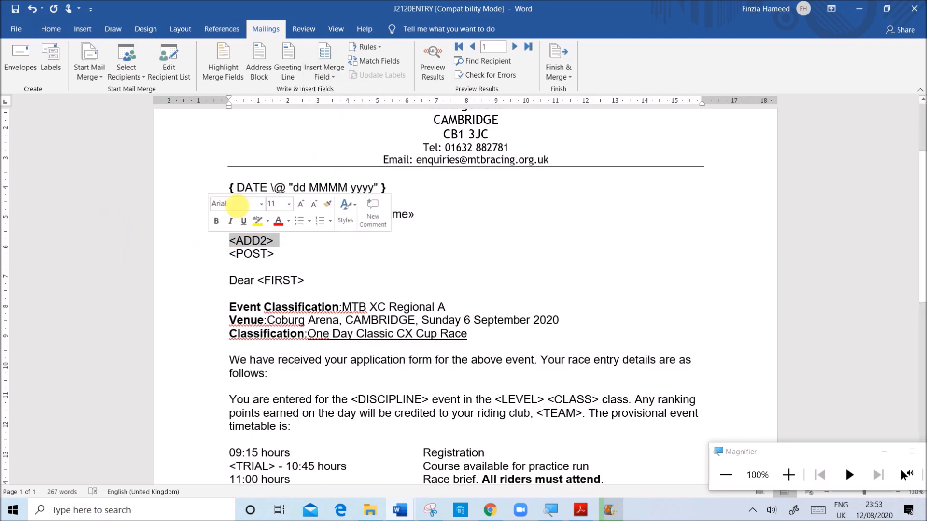
click(319, 78)
click(338, 151)
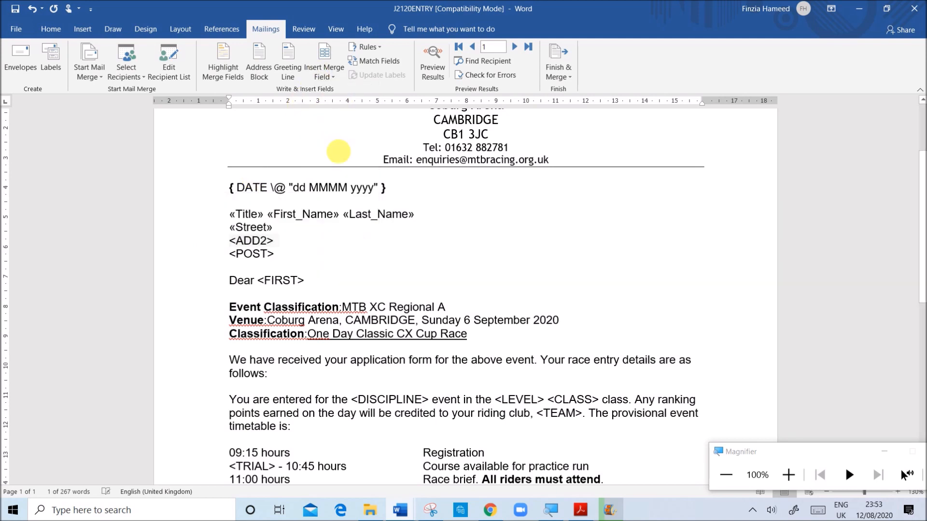
key(Return)
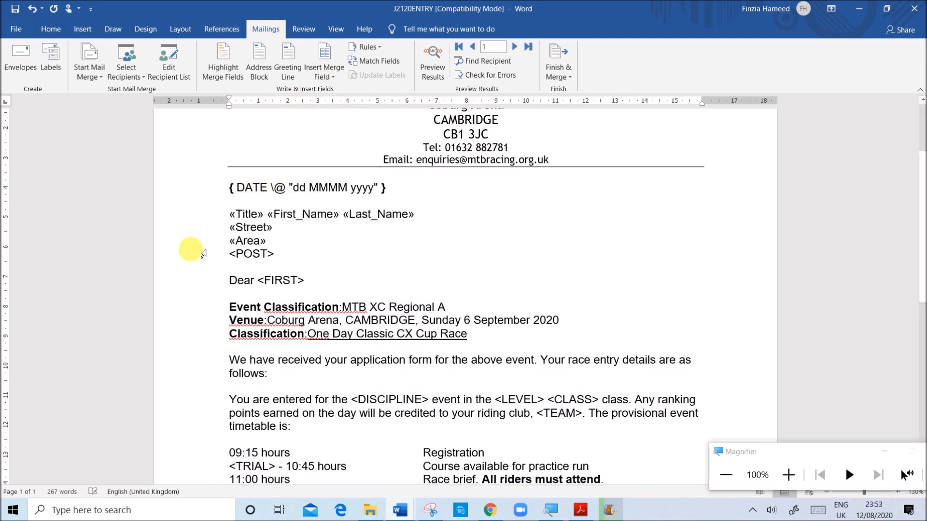
click(193, 253)
click(314, 77)
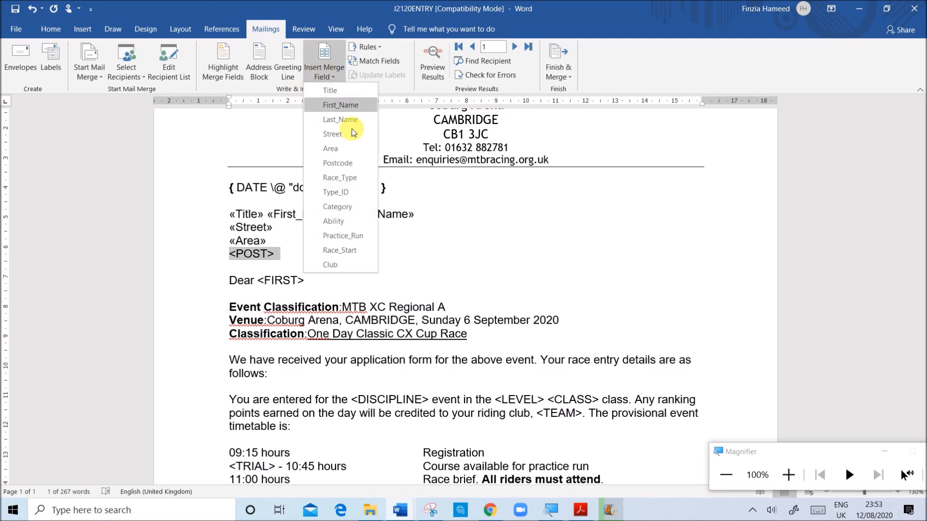
click(338, 163)
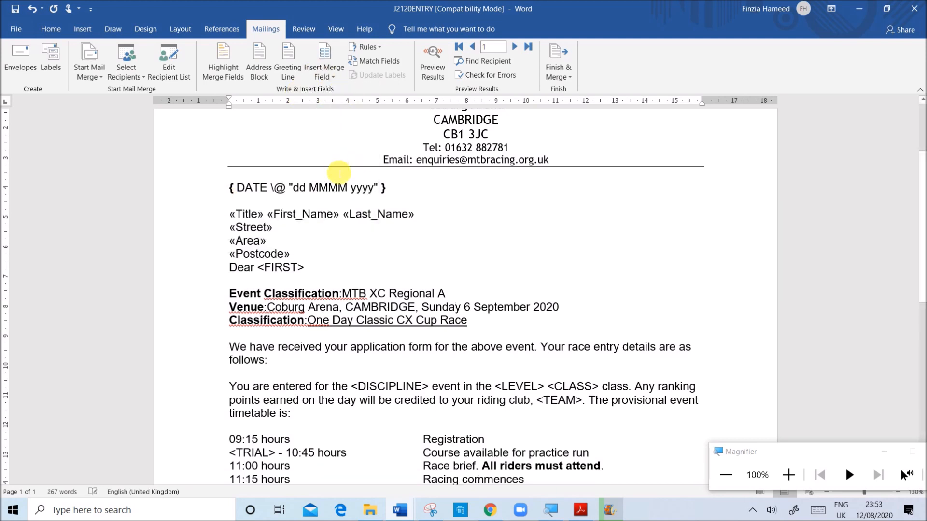
key(Return)
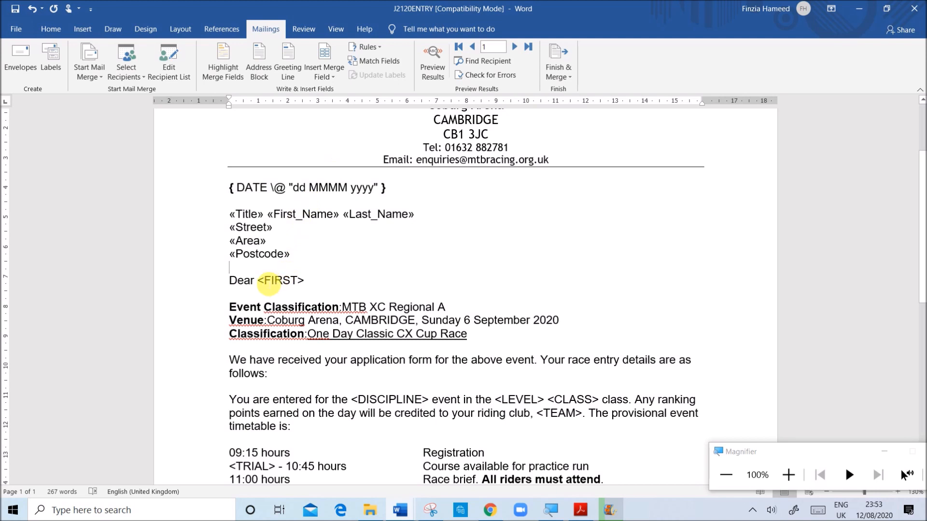
Replace the <FIRST> placeholder in the Dear salutation with the First_Name merge field.
drag(257, 281, 301, 279)
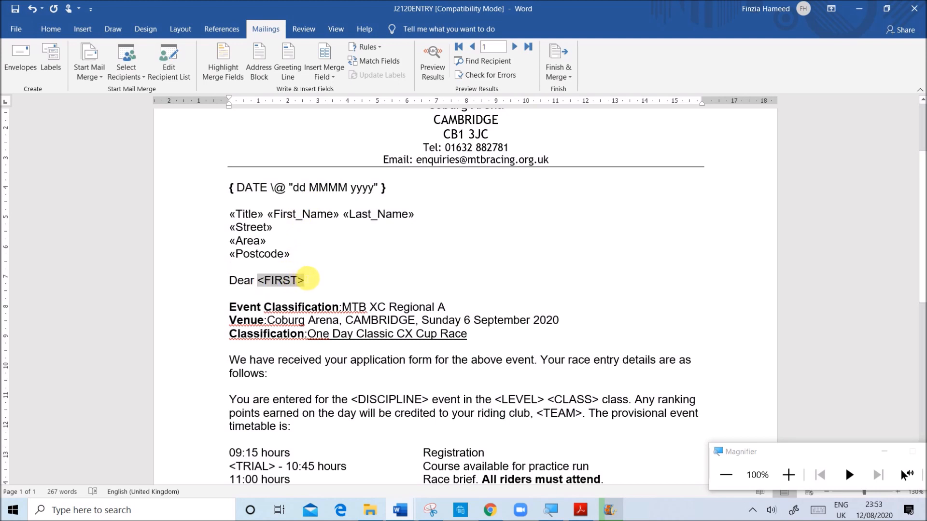
click(324, 77)
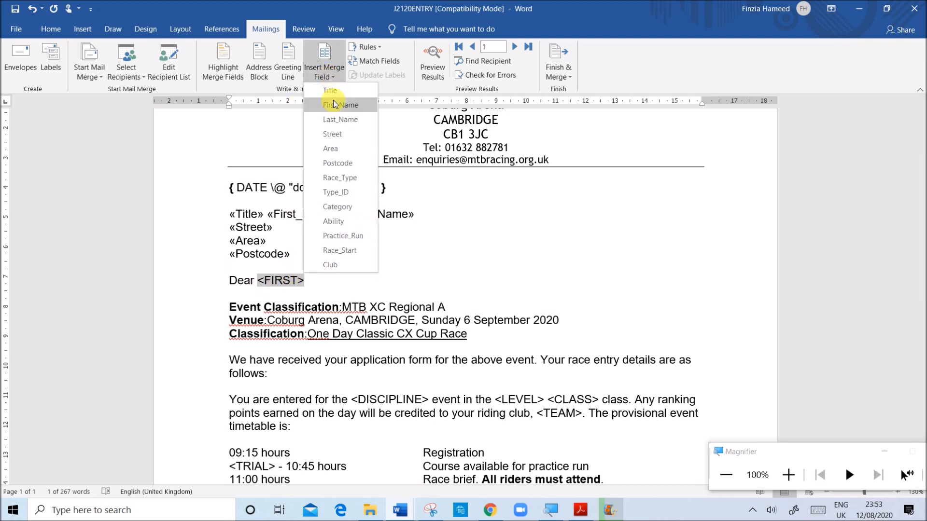
click(334, 105)
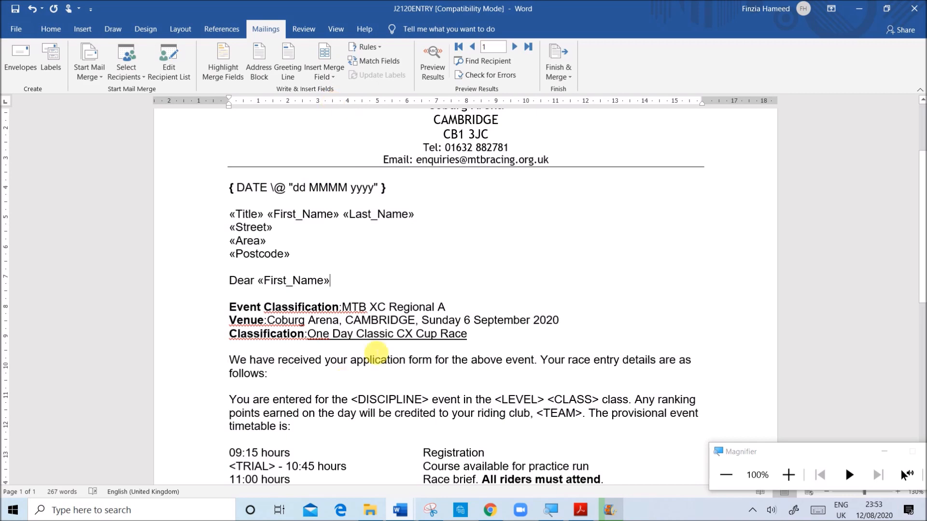
Check question 27's table in the exam paper and replace <DISCIPLINE> in the letter's race entry paragraph with the Race_Type merge field.
scroll(444, 411, down, 2)
scroll(386, 232, down, 2)
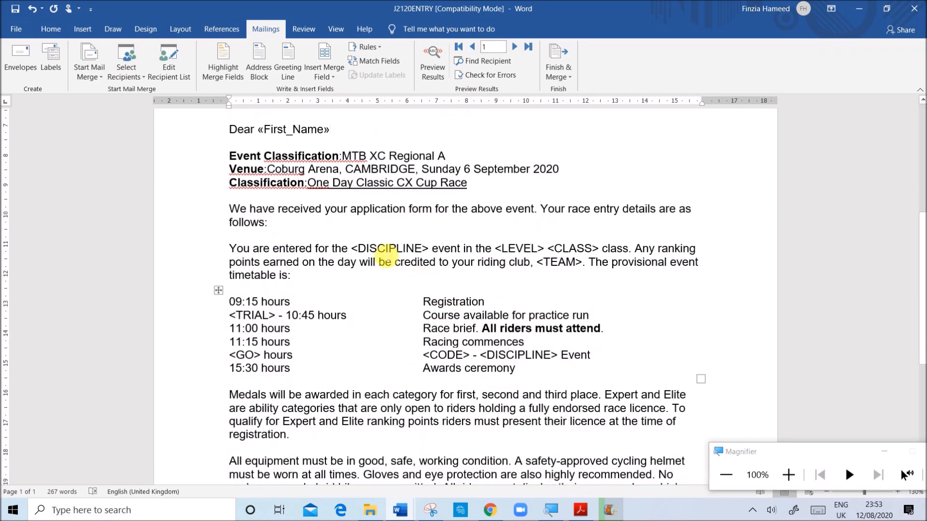
drag(369, 253, 414, 248)
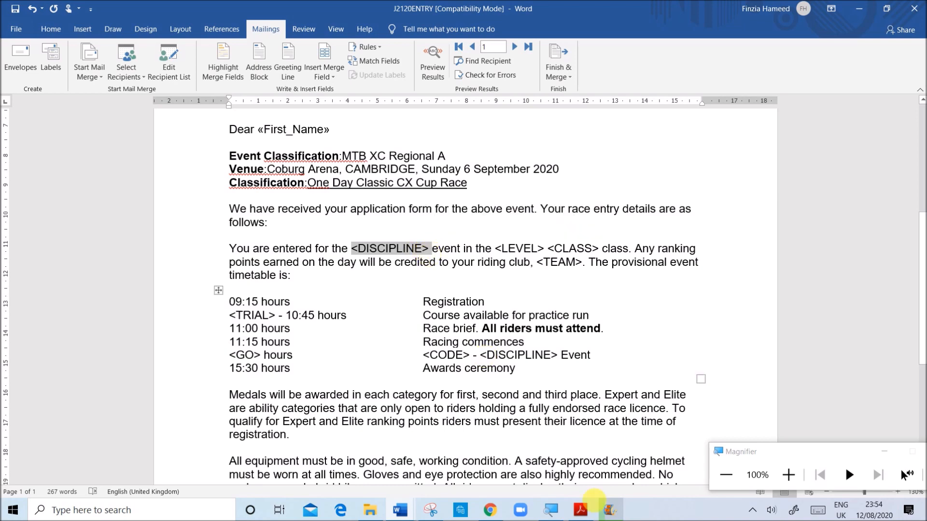
key(alt+Tab)
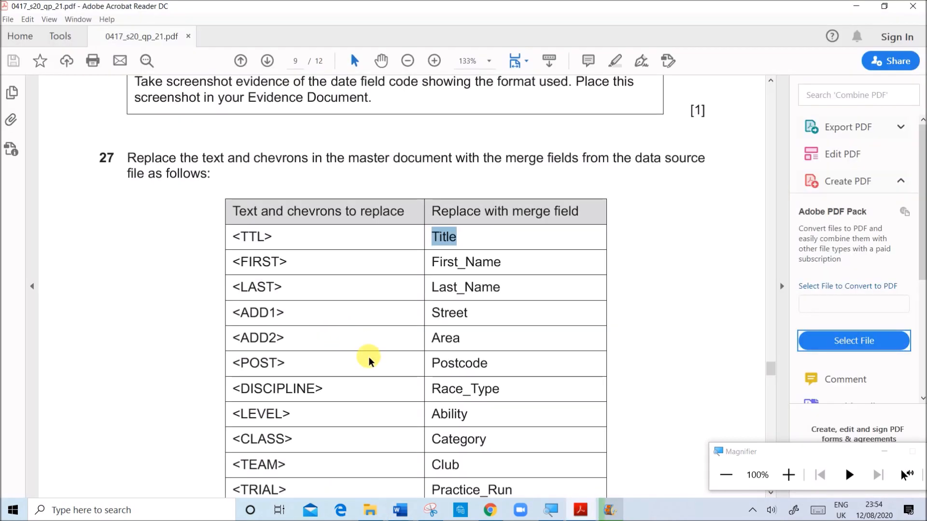
scroll(372, 362, down, 2)
scroll(473, 349, down, 2)
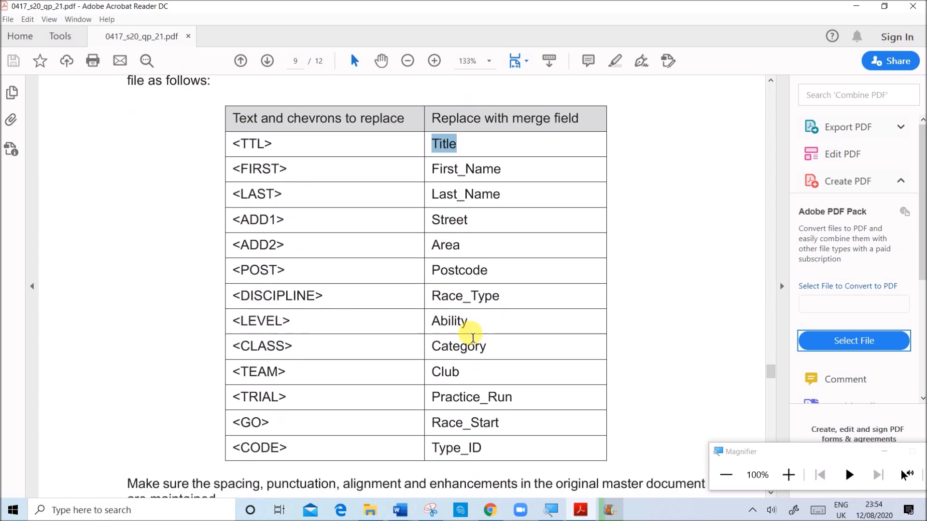
click(538, 414)
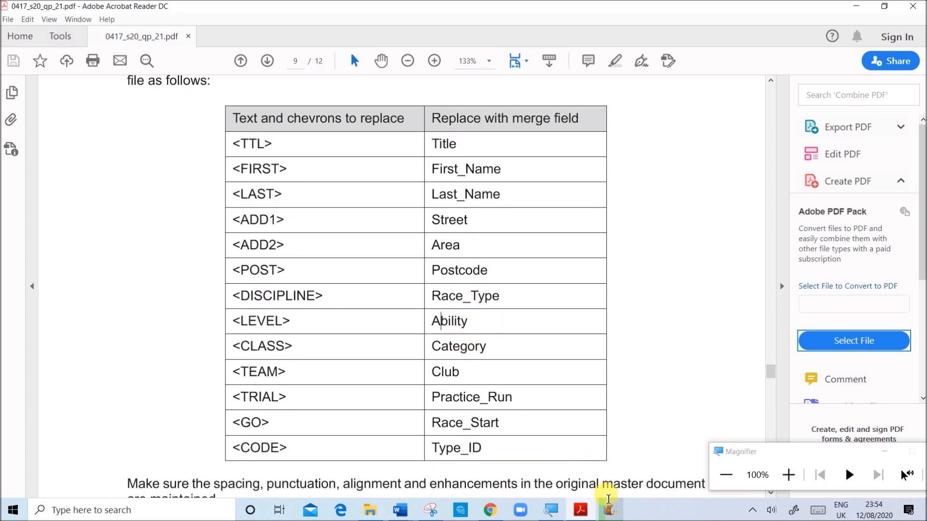
click(402, 514)
click(465, 445)
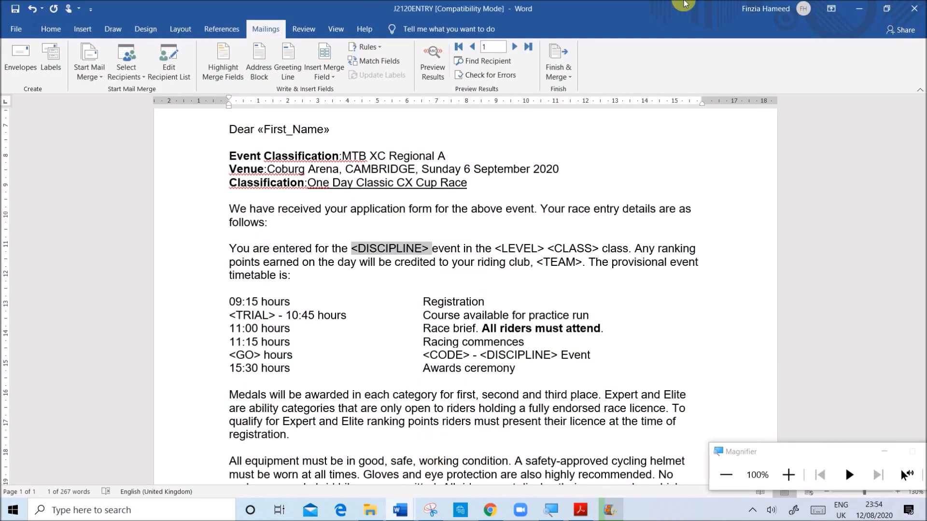
click(323, 75)
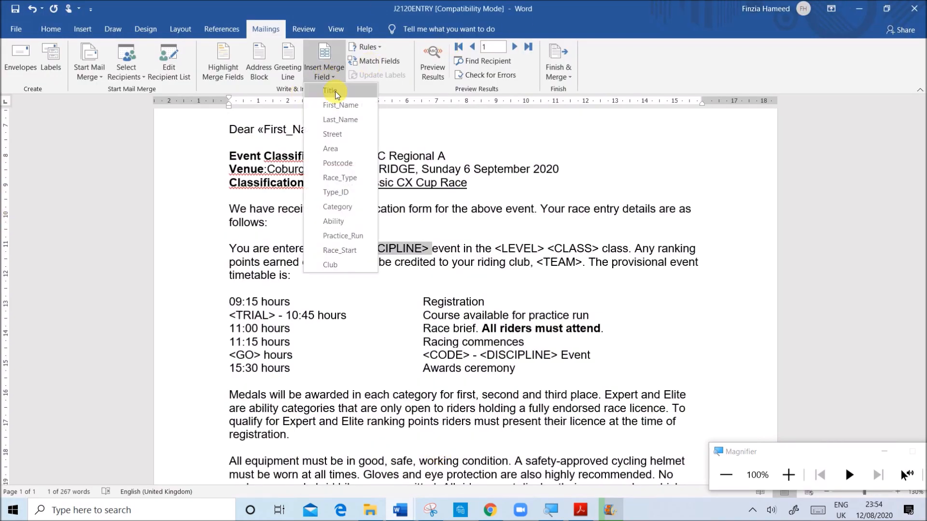
click(346, 178)
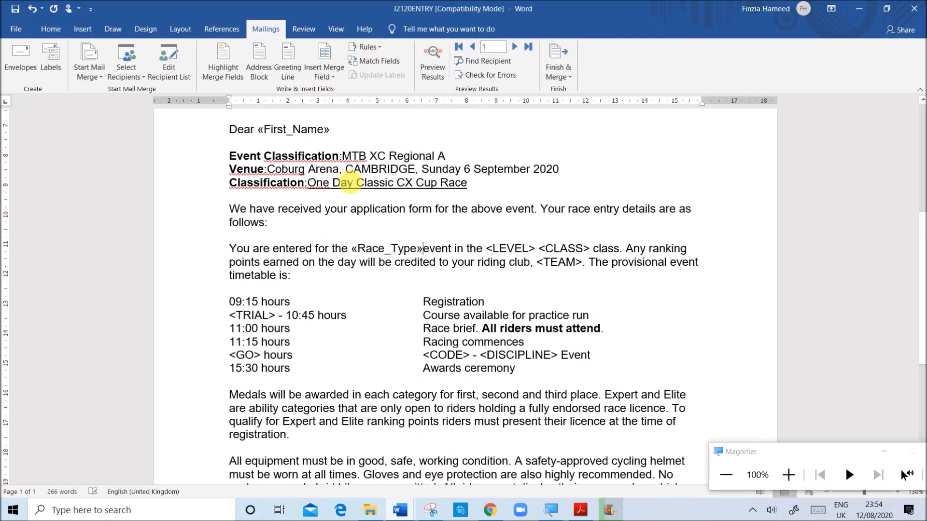
Replace the <LEVEL> placeholder in the race entry paragraph with the Ability merge field, keeping the spacing.
drag(490, 248, 537, 248)
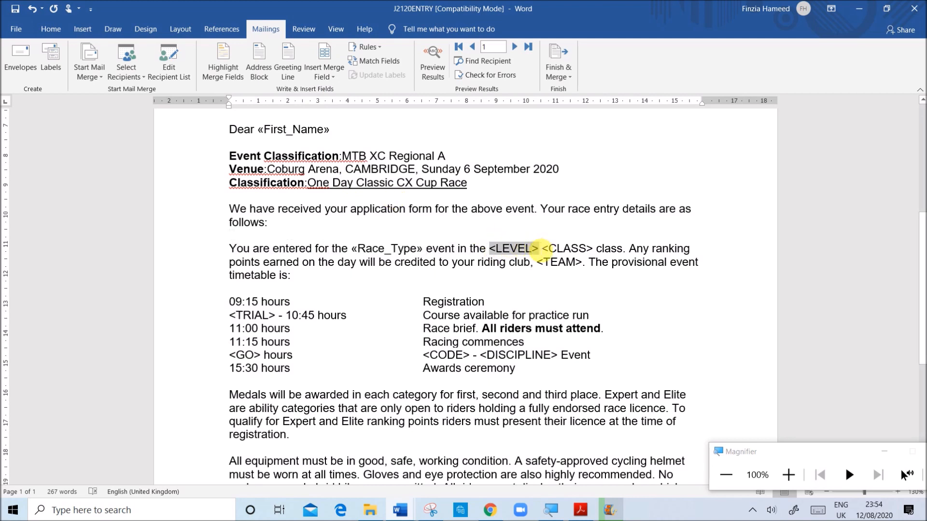
click(340, 80)
click(348, 223)
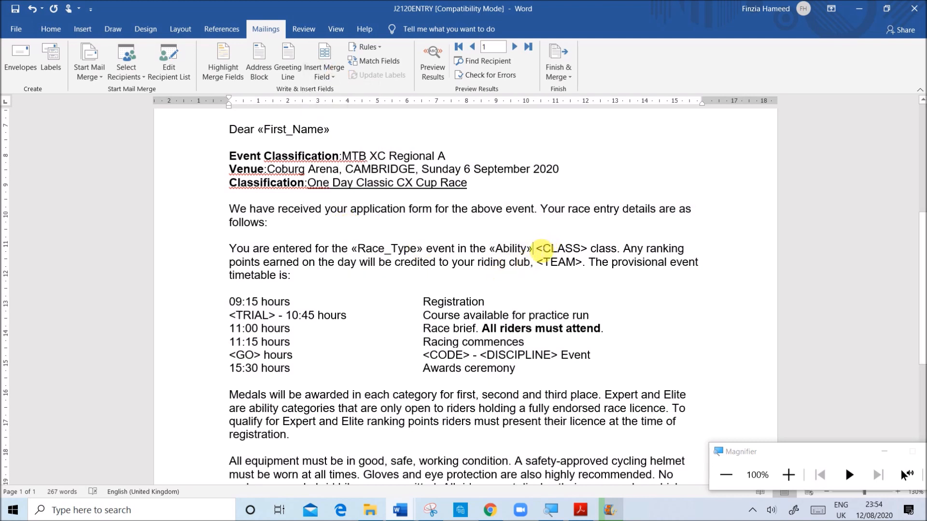
Look up <CLASS> in the exam paper's table and replace that placeholder in the letter with the Category merge field.
drag(541, 249, 574, 248)
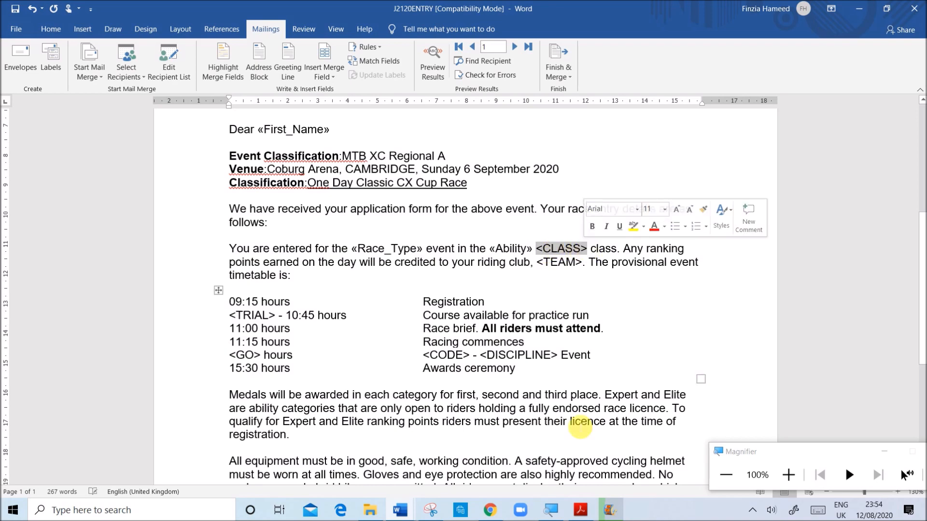
click(581, 510)
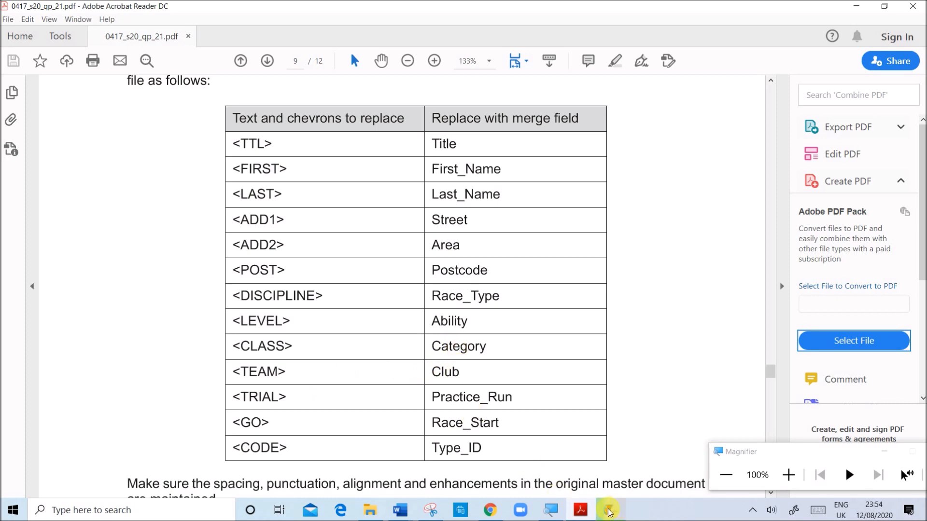
mouse_move(404, 513)
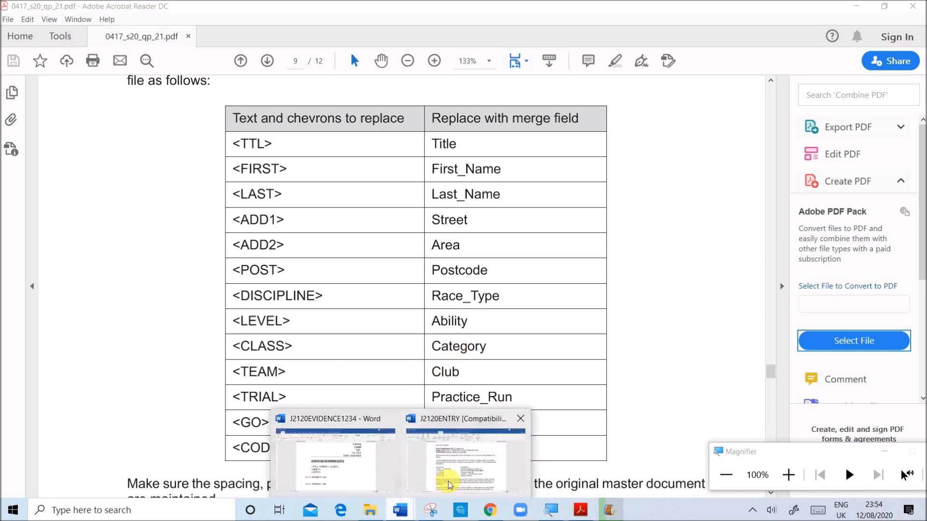
click(442, 471)
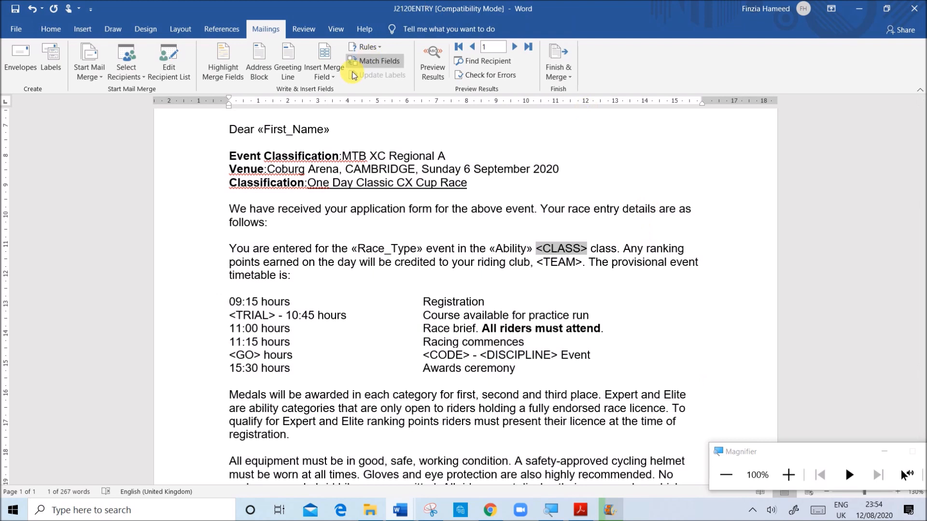
click(331, 75)
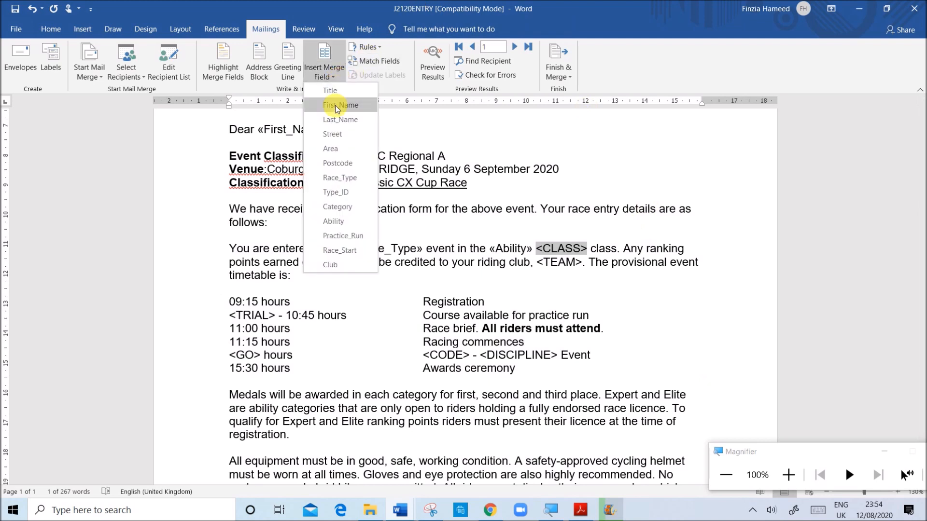
click(339, 206)
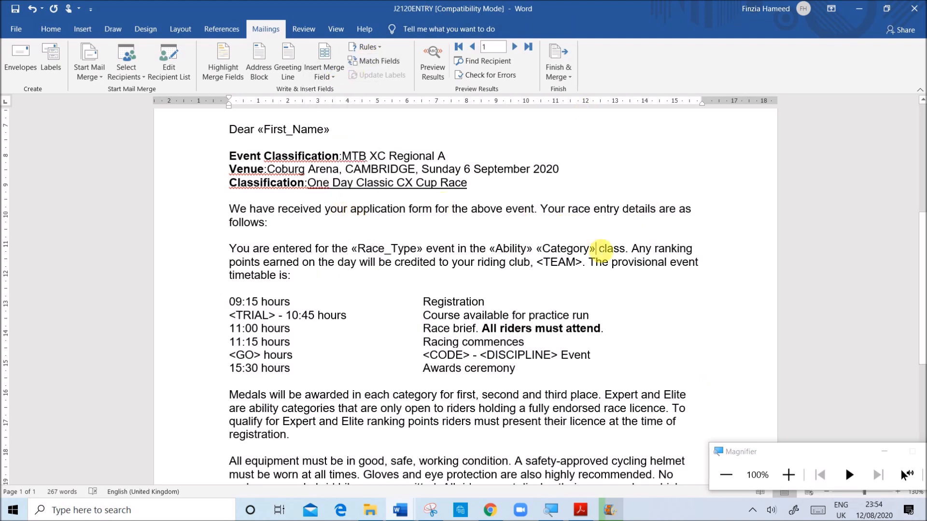
Look up <TEAM> in the exam paper, replace it in the letter with the Club merge field and put the full stop back.
drag(542, 267, 585, 265)
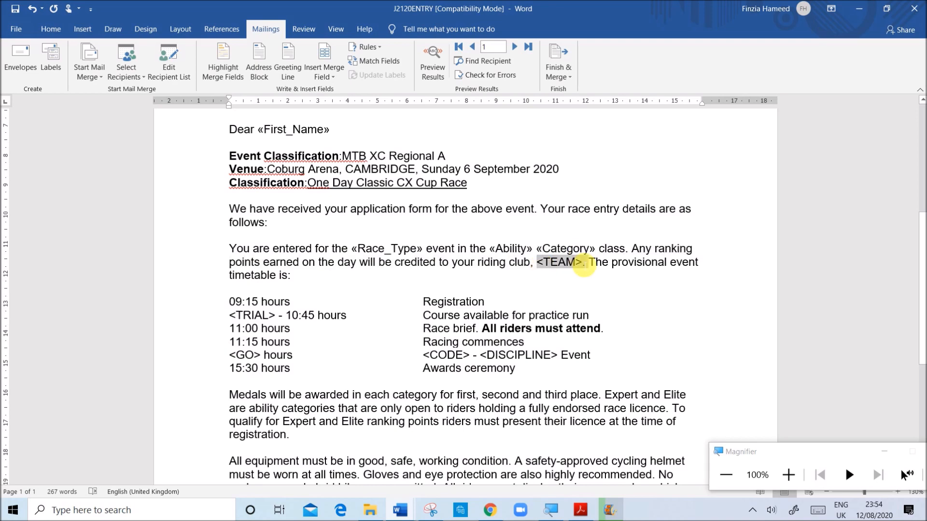
click(577, 506)
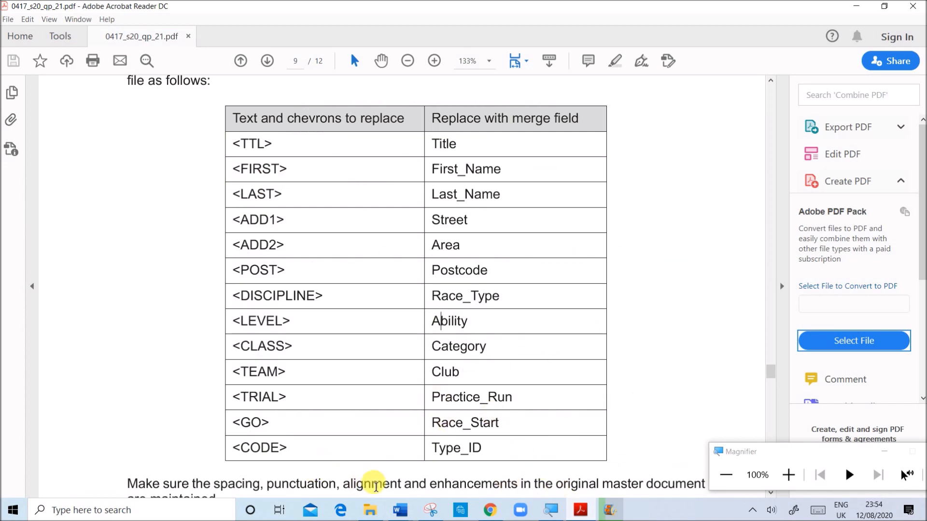
click(402, 512)
click(449, 462)
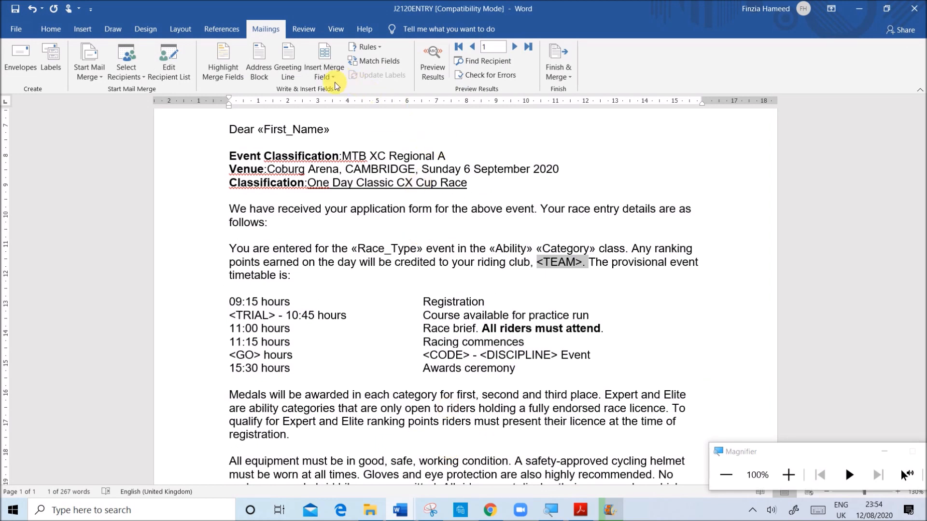
click(323, 70)
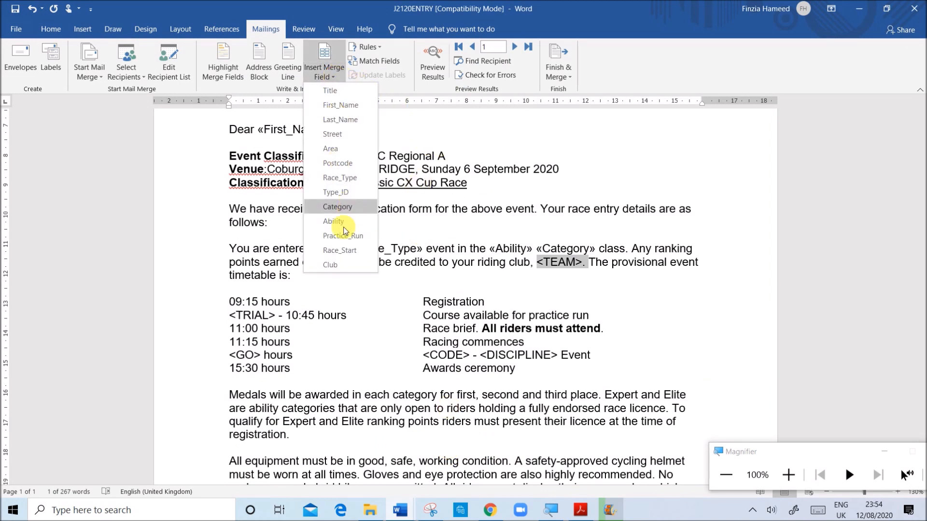
click(333, 264)
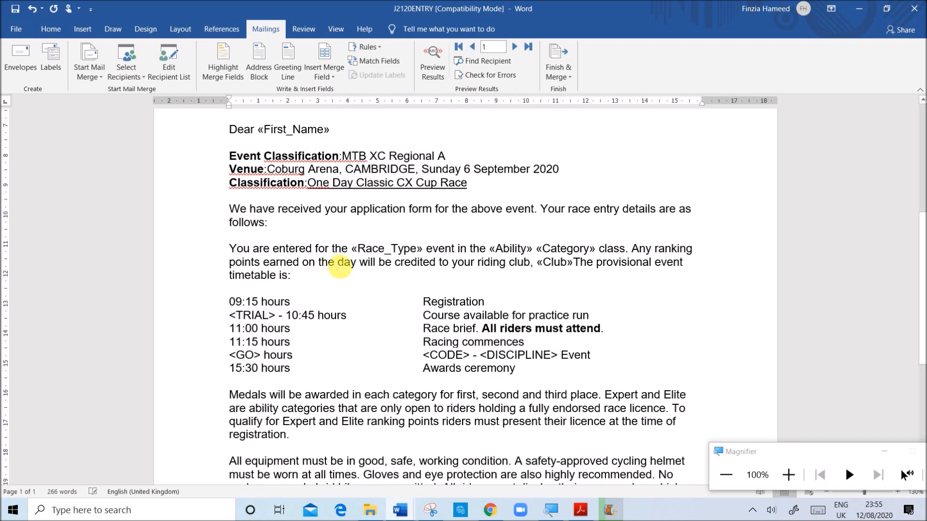
text(.)
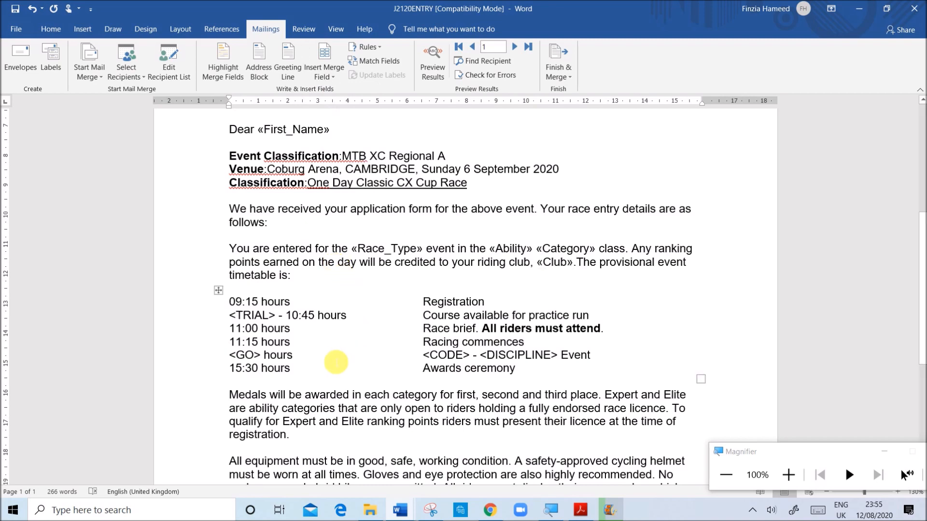
Replace the <TRIAL> placeholder before 10:45 hours in the event timetable with the Practice_Run merge field.
scroll(337, 362, down, 3)
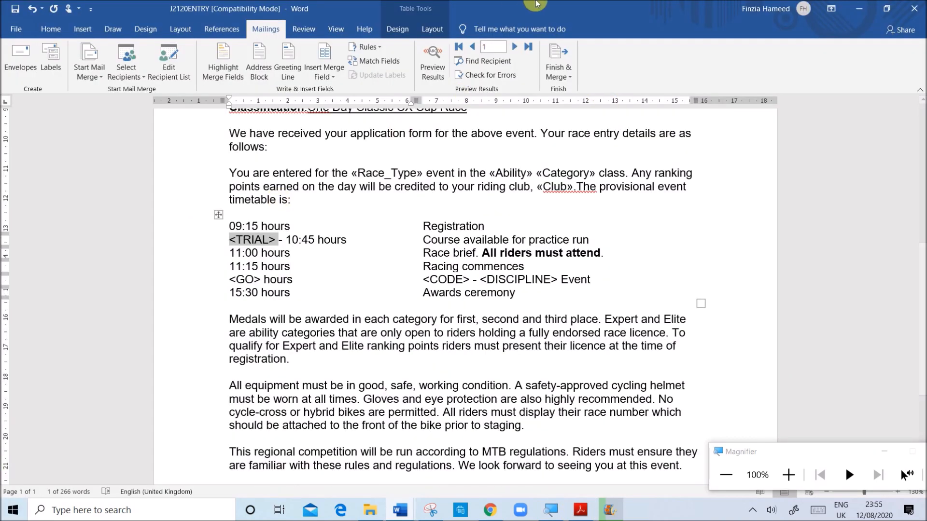
click(327, 72)
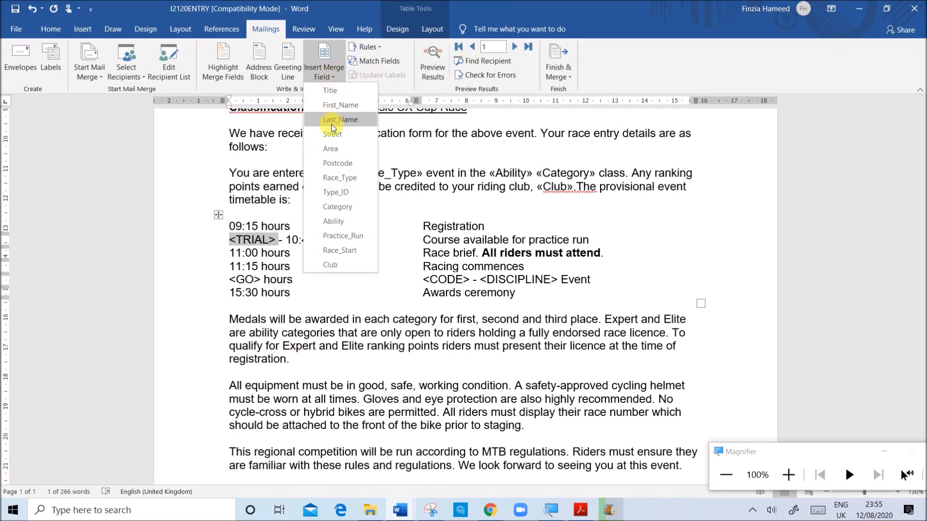
click(351, 235)
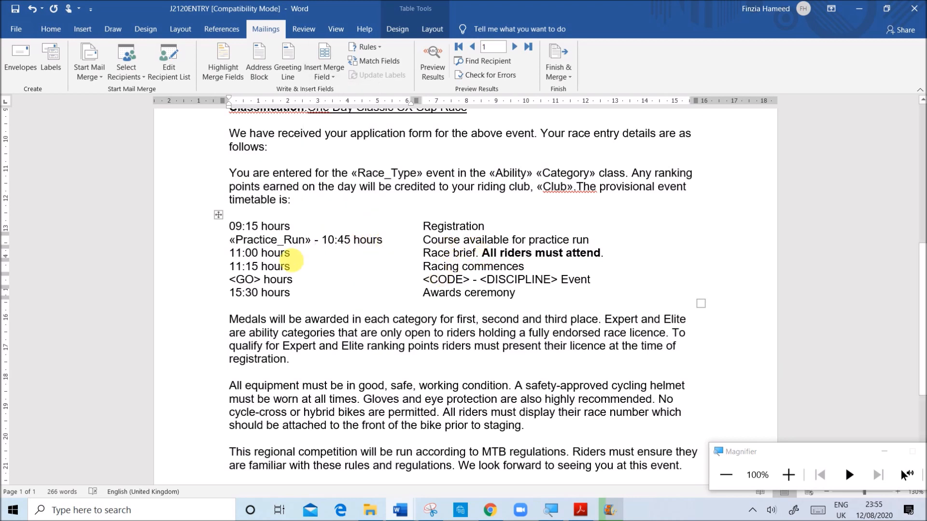
Replace the <GO> placeholder before "hours" in the event timetable with the Race_Start merge field.
drag(235, 286, 253, 284)
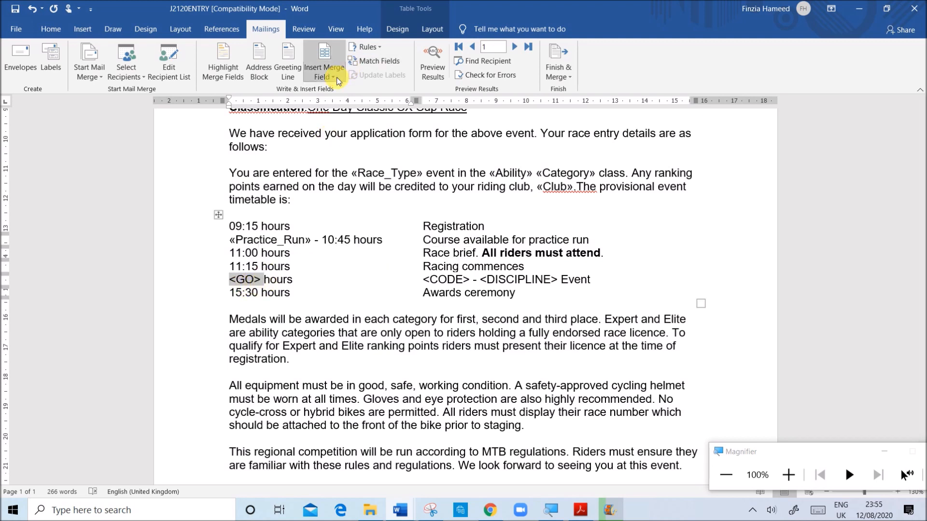
click(324, 76)
click(340, 250)
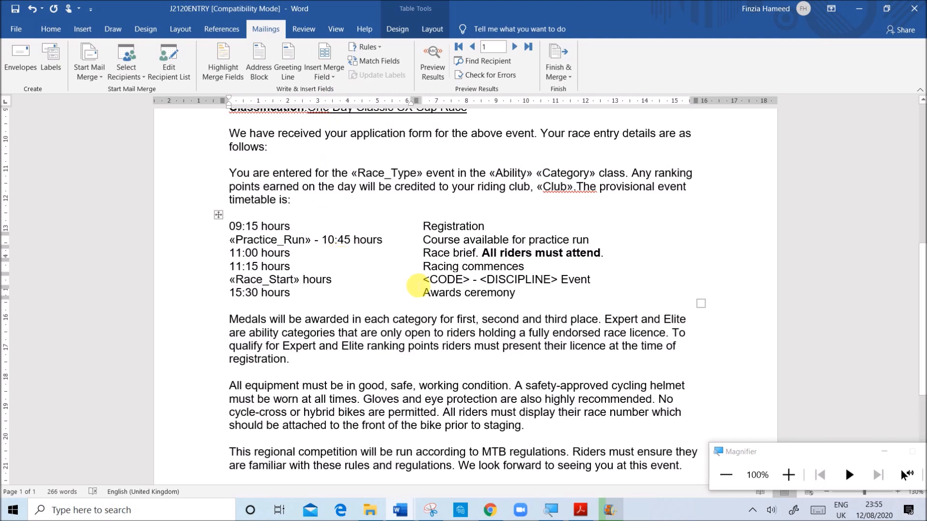
Look up <CODE> in the exam paper's table and replace that placeholder in the timetable with the Type_ID merge field.
drag(431, 283, 458, 280)
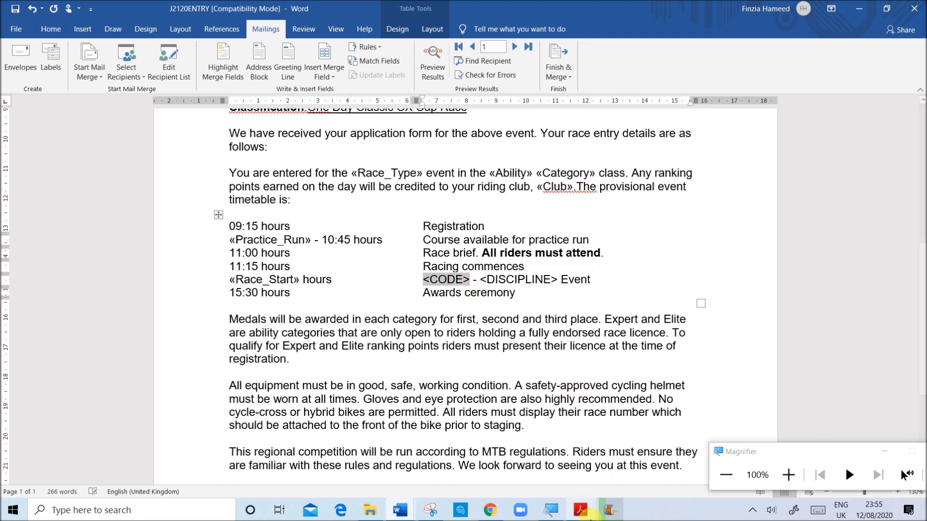
click(580, 510)
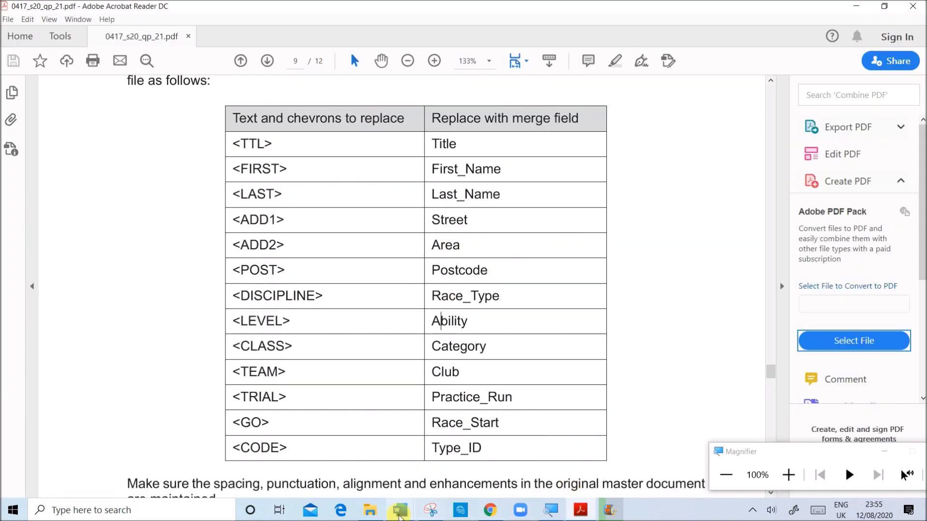
mouse_move(400, 510)
click(471, 459)
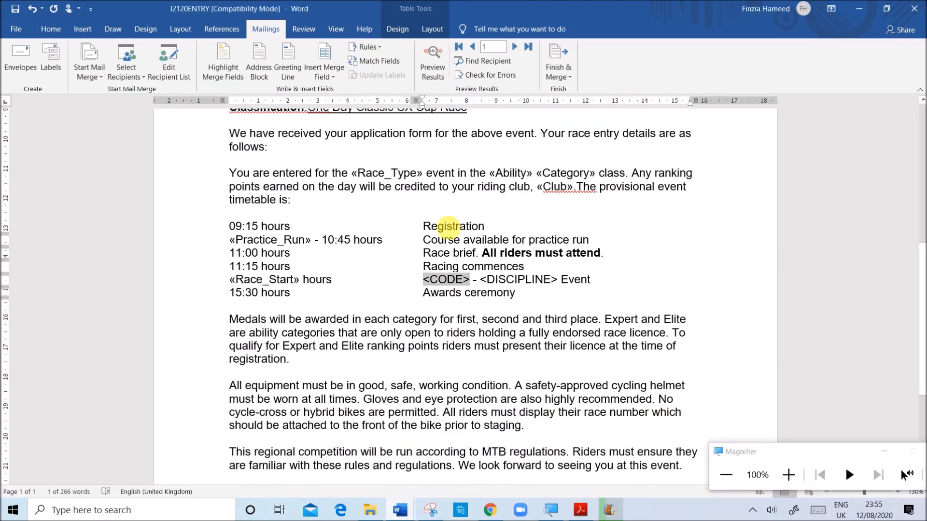
click(325, 74)
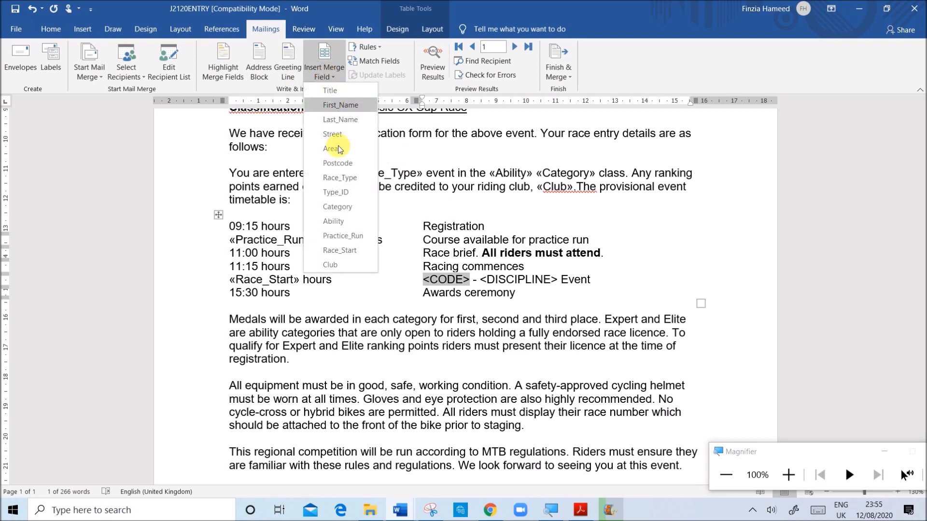
click(332, 193)
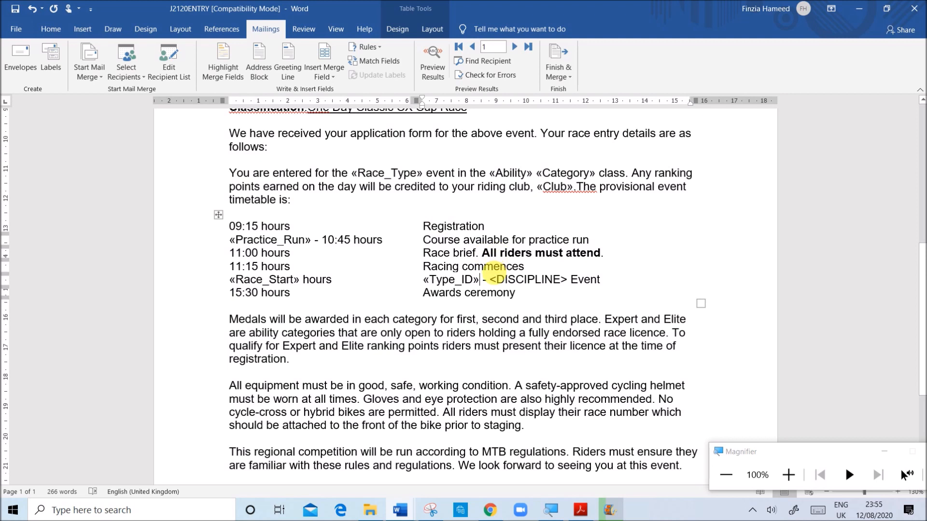
Replace the <DISCIPLINE> placeholder before "Event" in the timetable with the Race_Type merge field.
drag(496, 284, 569, 268)
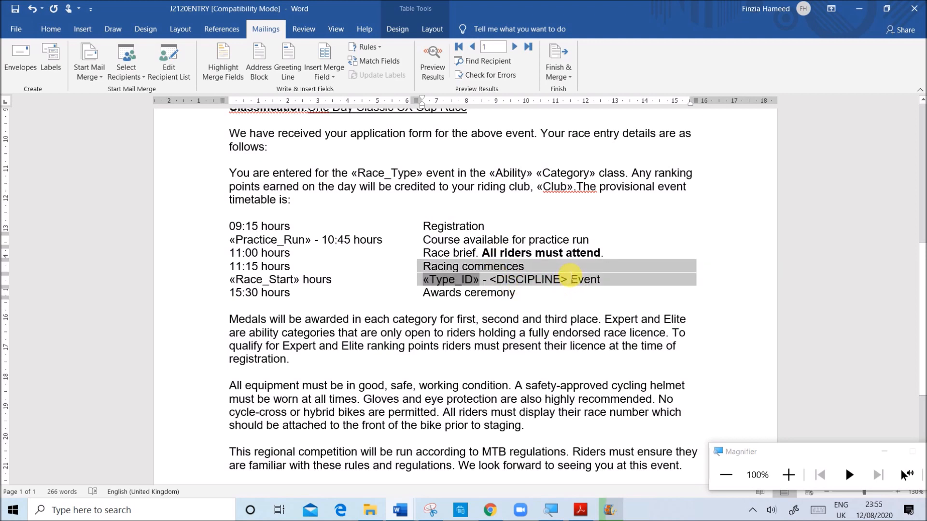
click(562, 287)
drag(552, 282, 497, 283)
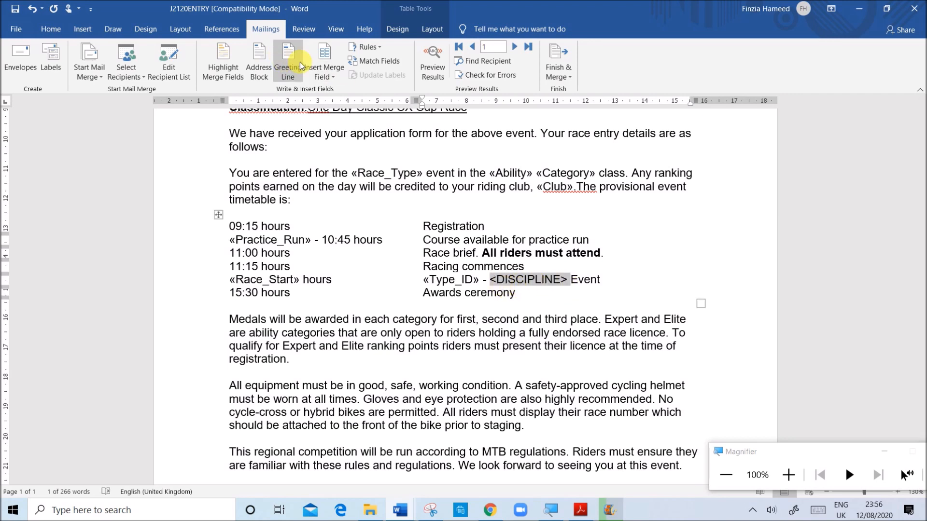
click(333, 72)
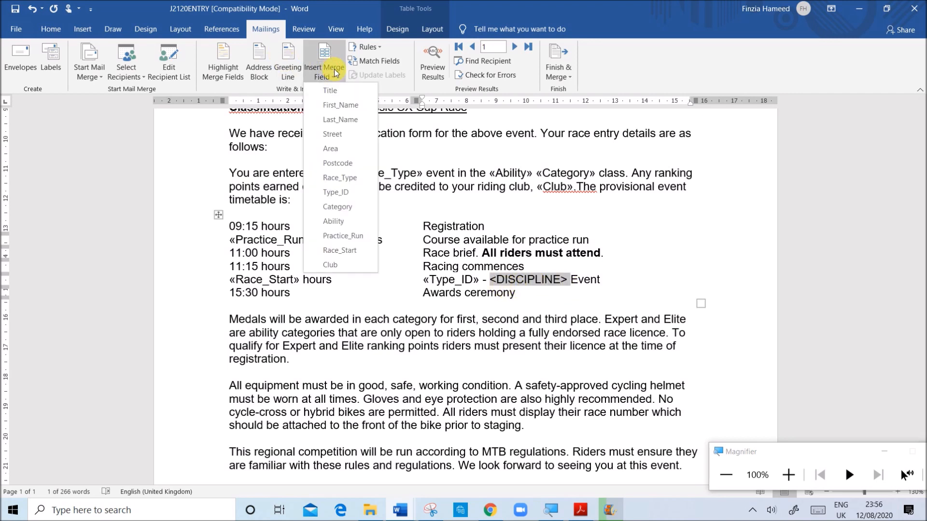
click(356, 178)
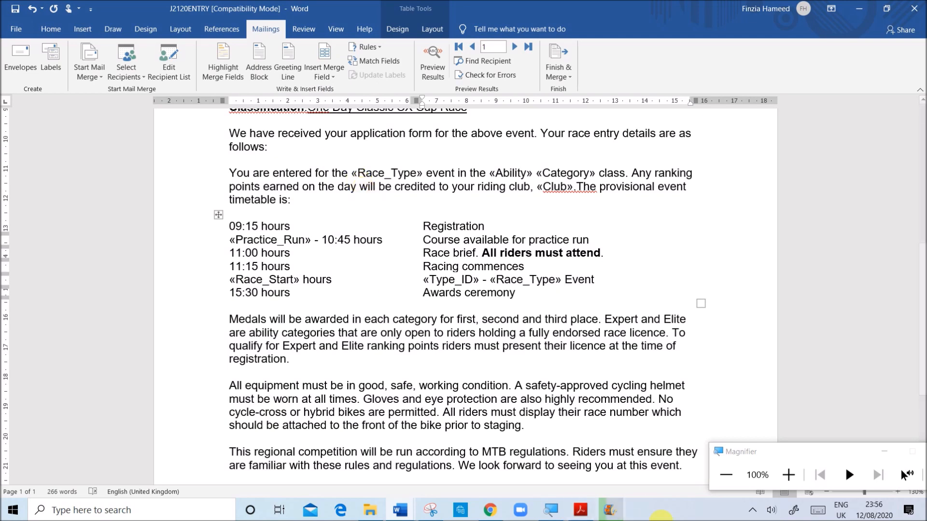
Read the exam paper's instructions below the merge field table and look through the letter's inserted merge fields.
click(583, 505)
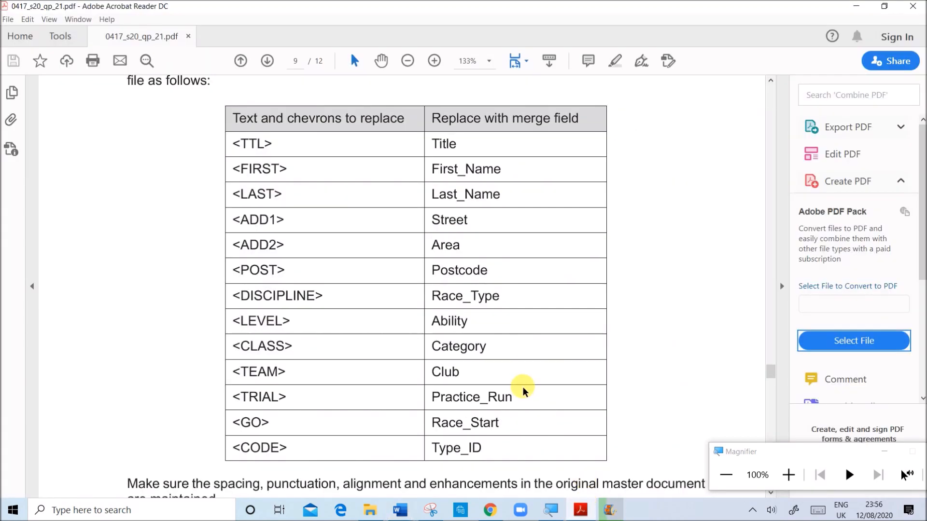
scroll(525, 389, down, 4)
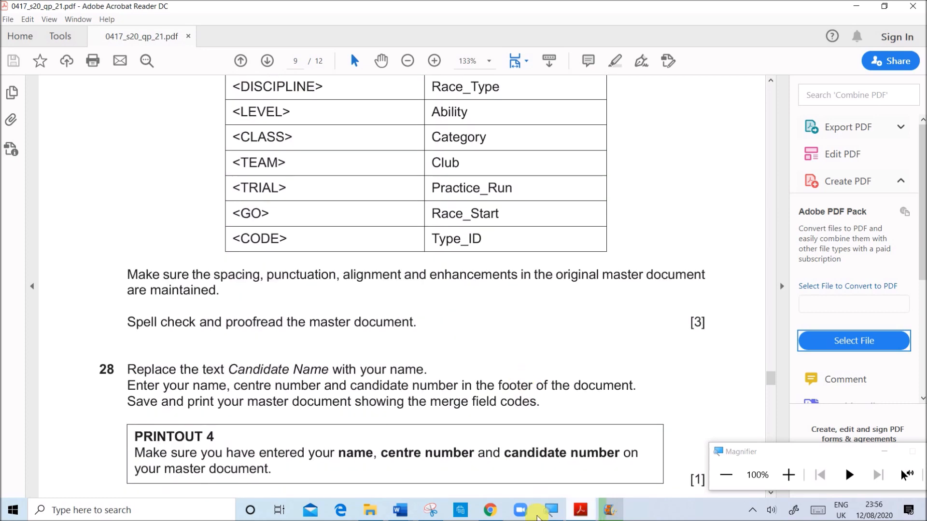
mouse_move(400, 511)
click(468, 456)
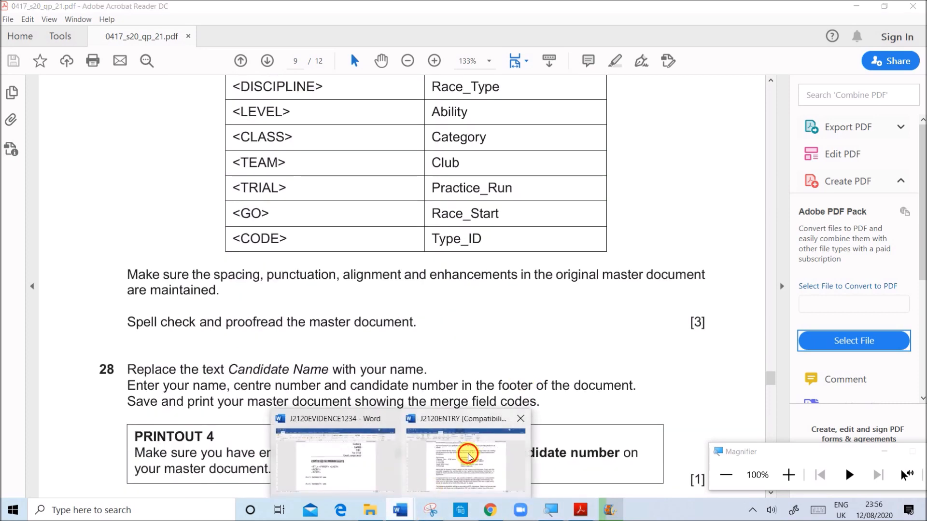
scroll(431, 322, down, 3)
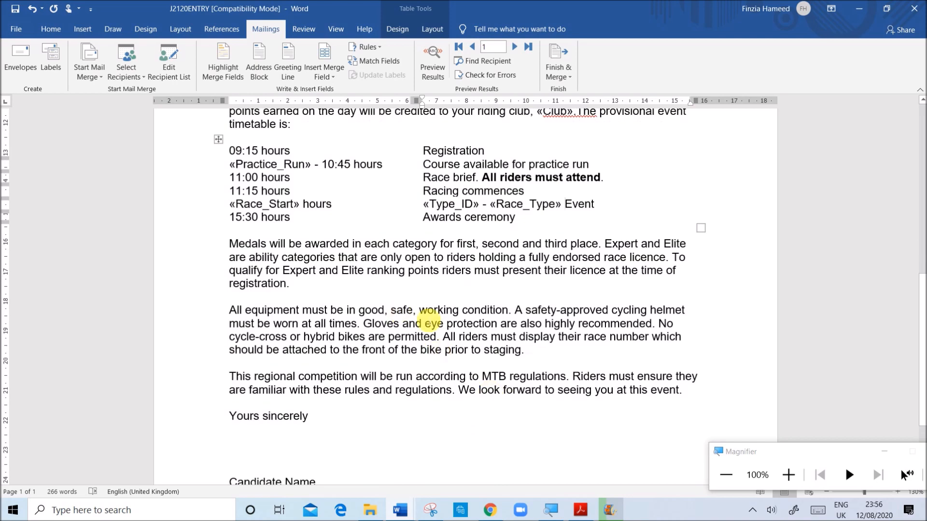
scroll(490, 375, up, 5)
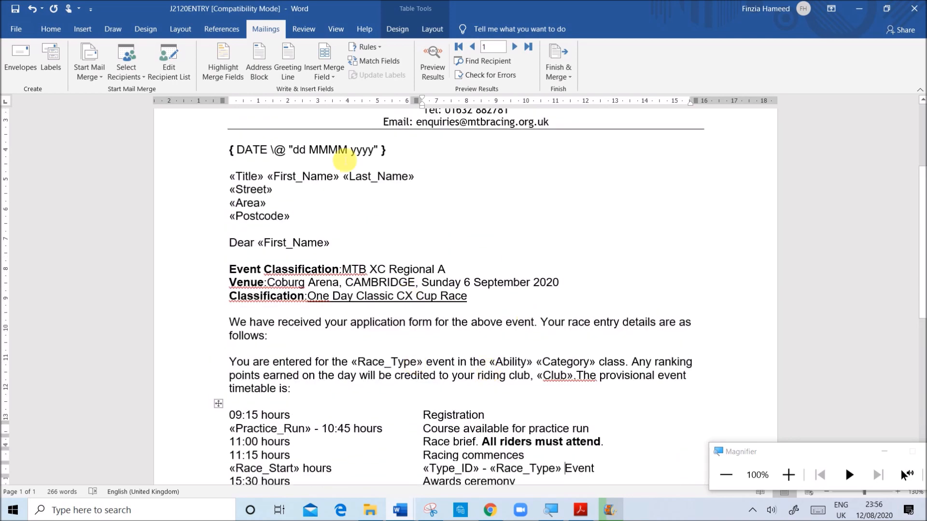
scroll(406, 262, up, 2)
scroll(406, 262, down, 6)
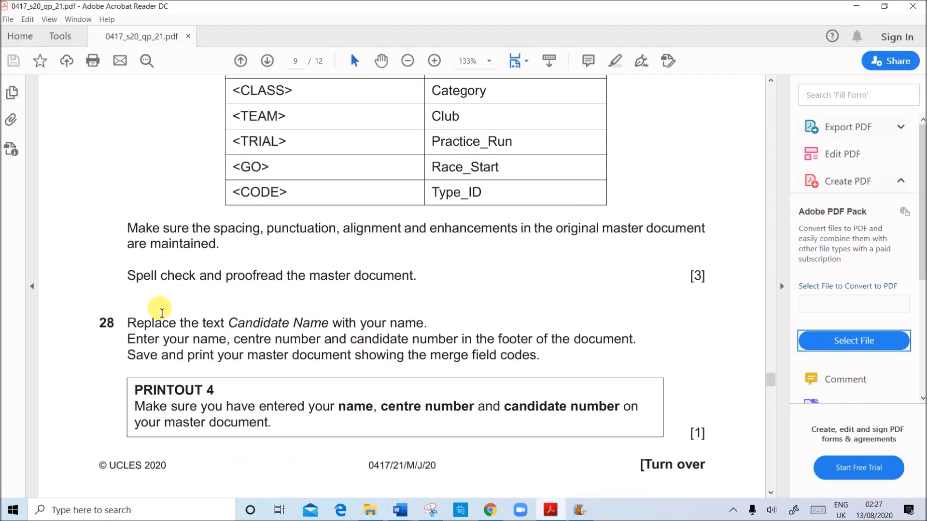
Mark the exam paper's "Spell check and proofread the master document" instruction and start a spelling and grammar check on J2120ENTRY.
drag(131, 284, 419, 287)
click(391, 497)
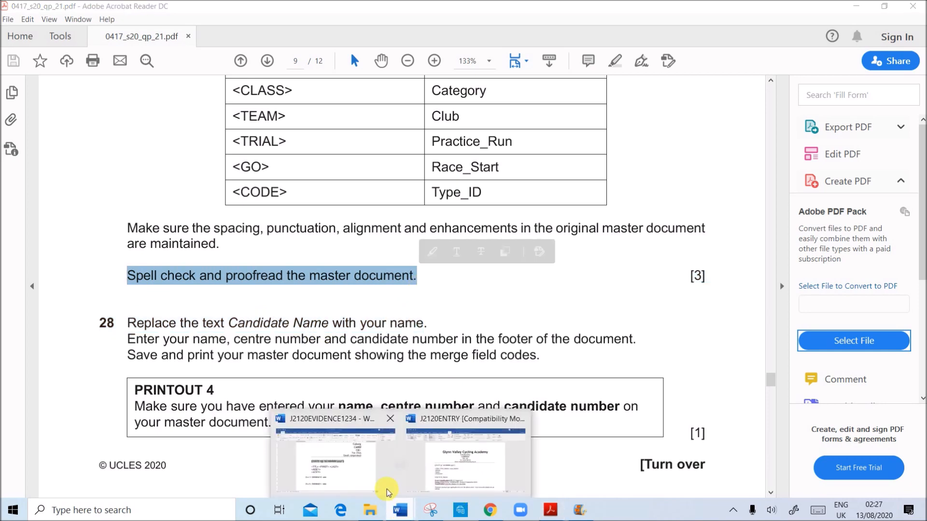
click(442, 470)
scroll(402, 340, down, 1)
scroll(408, 328, up, 1)
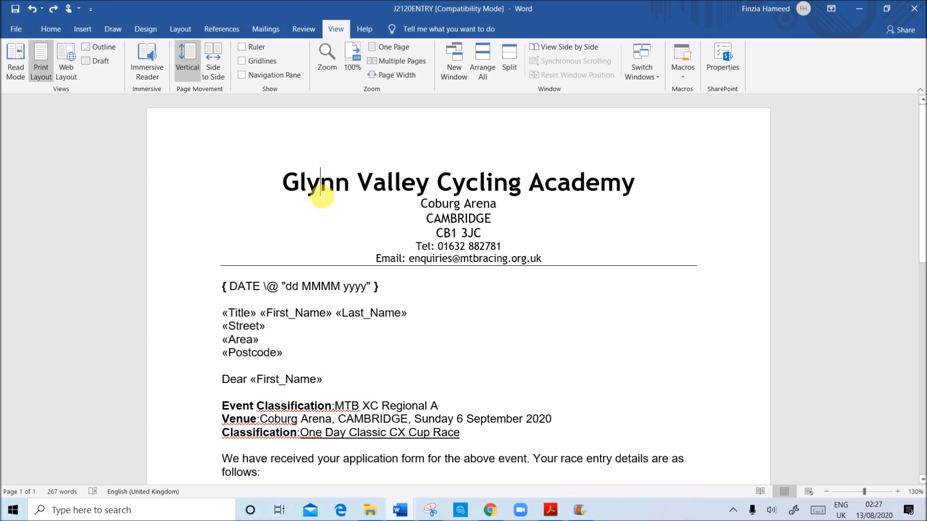
click(300, 29)
click(41, 70)
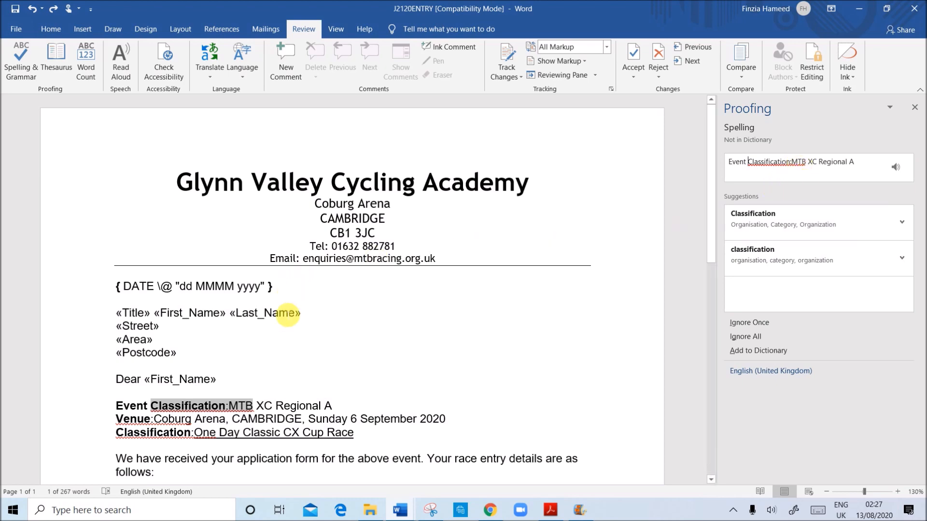
Accept the suggestions "Classification" and "Venue: Coburg", ignore the spelling and grammar flags on "Classification:One", and finish the check.
scroll(286, 362, down, 4)
scroll(286, 362, down, 2)
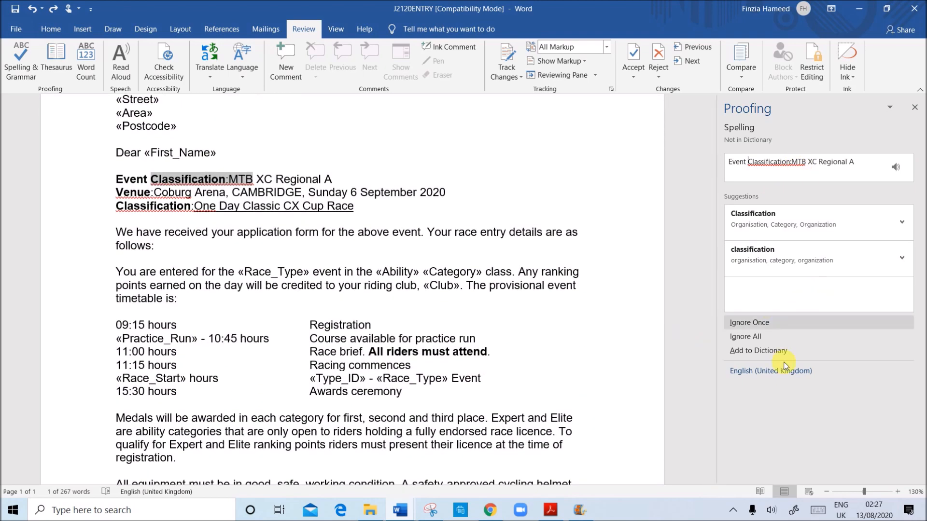
click(752, 229)
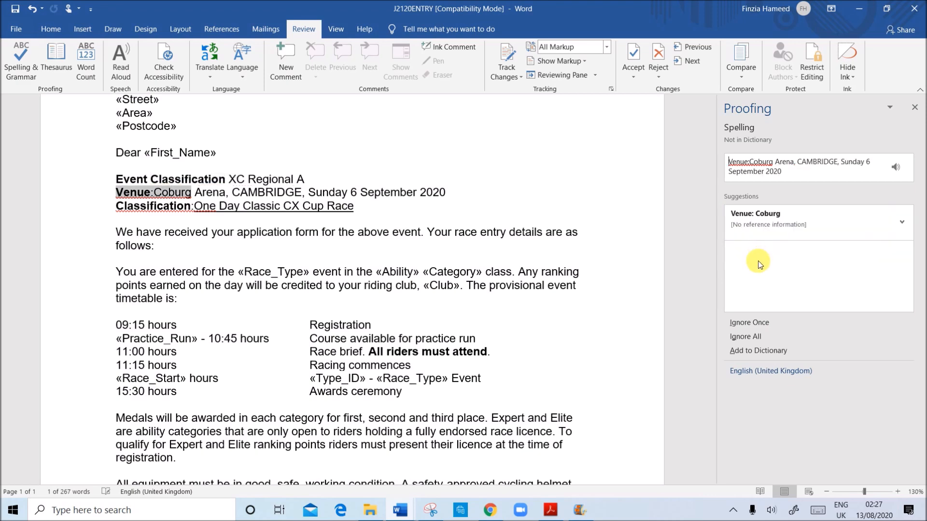
click(752, 228)
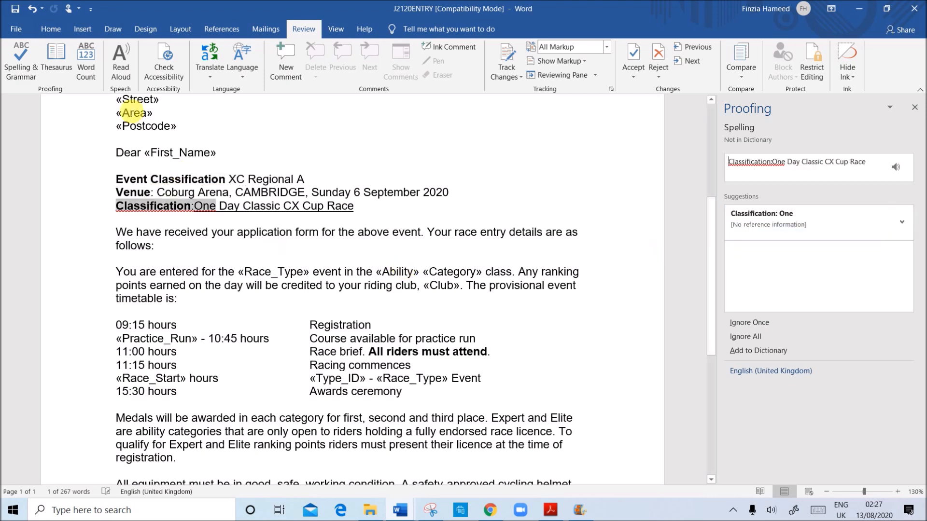
scroll(192, 207, down, 8)
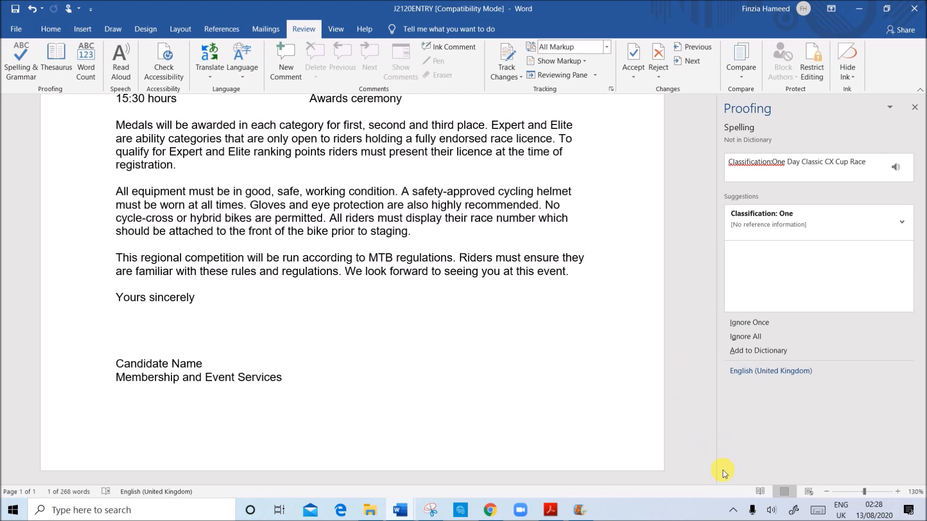
click(746, 337)
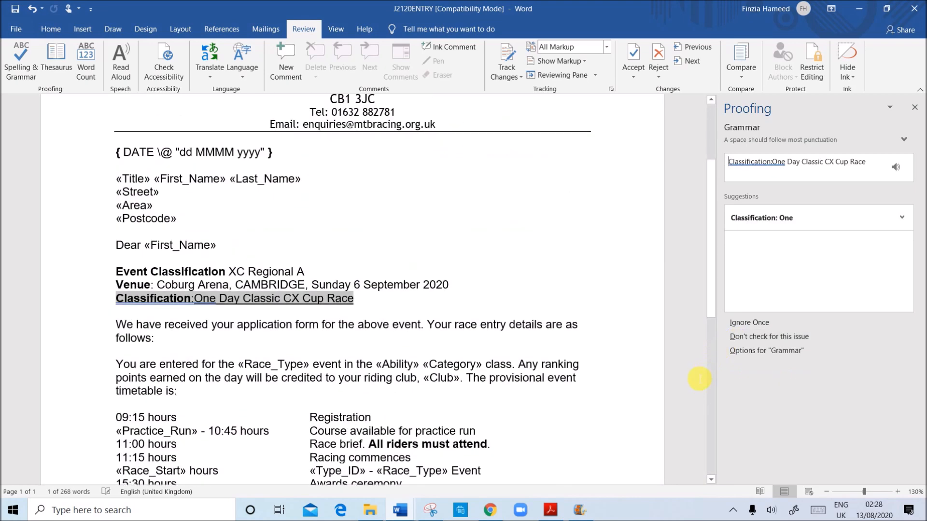
click(748, 324)
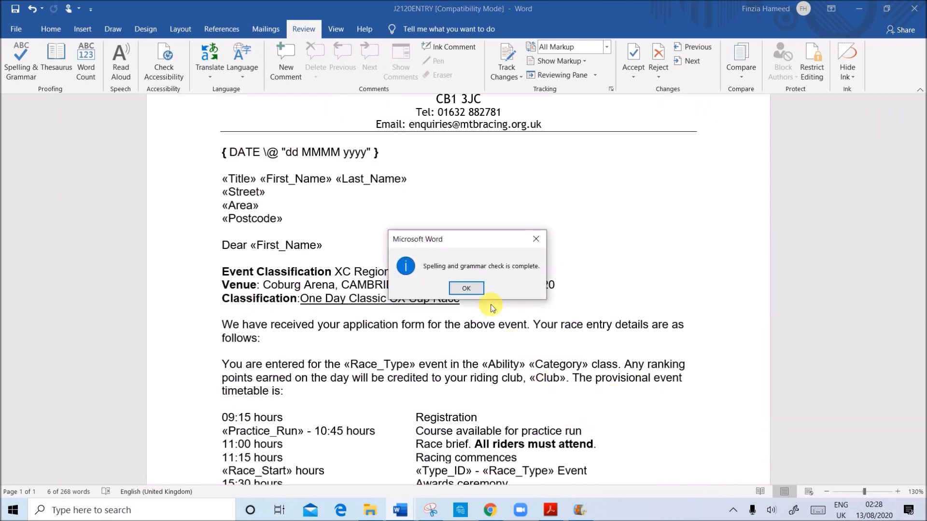
click(463, 288)
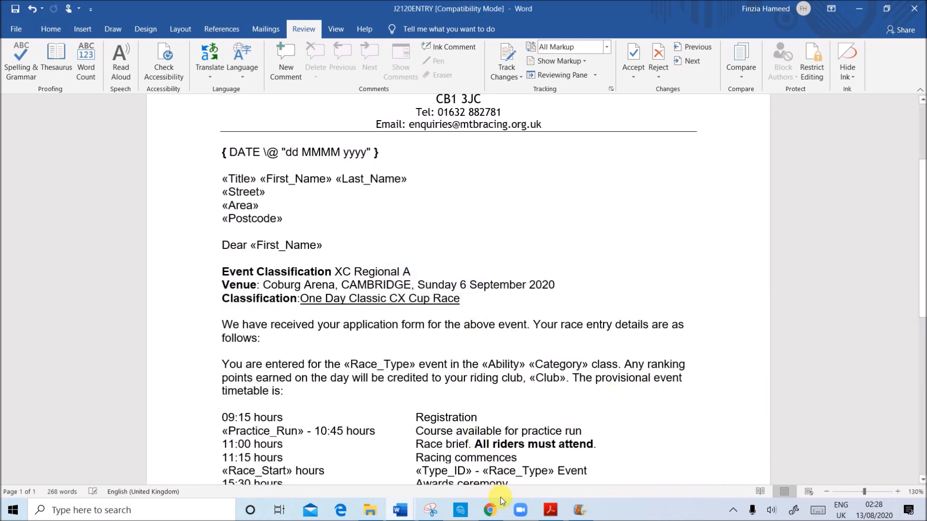
Consult question 28 in the exam paper and replace the text Candidate Name at the letter's end with "Name".
click(545, 513)
scroll(314, 323, down, 3)
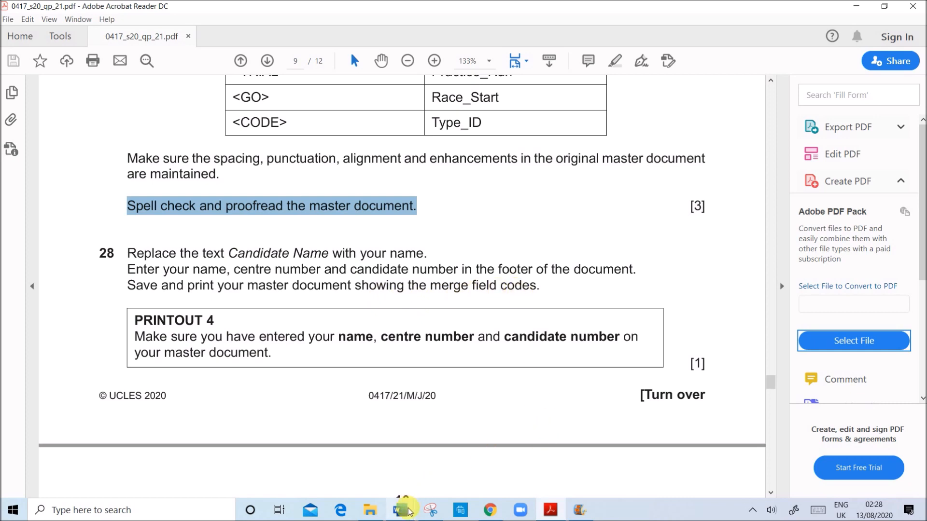
mouse_move(412, 504)
click(449, 459)
scroll(380, 383, down, 7)
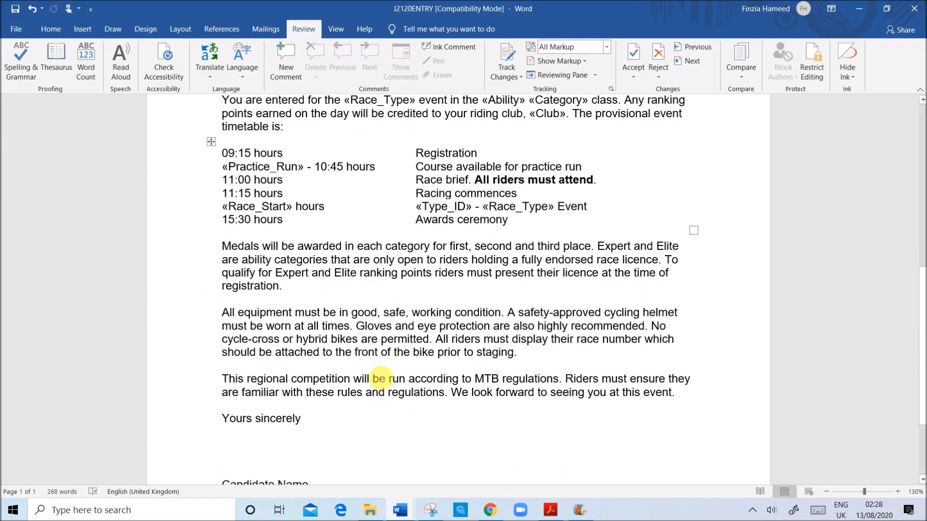
drag(223, 367, 336, 360)
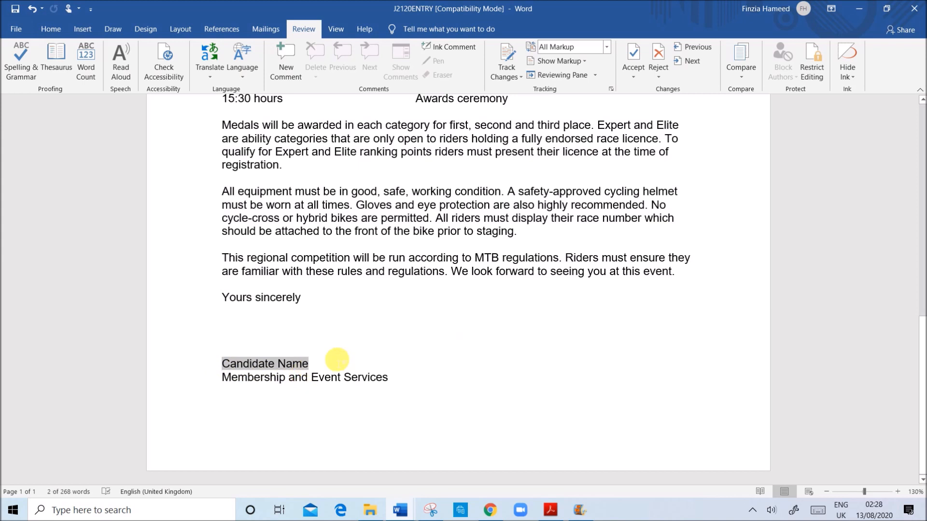
text(Name)
Insert a three-column footer in J2120ENTRY with the text "Name", the candidate number and the centre number, and close the footer.
click(82, 29)
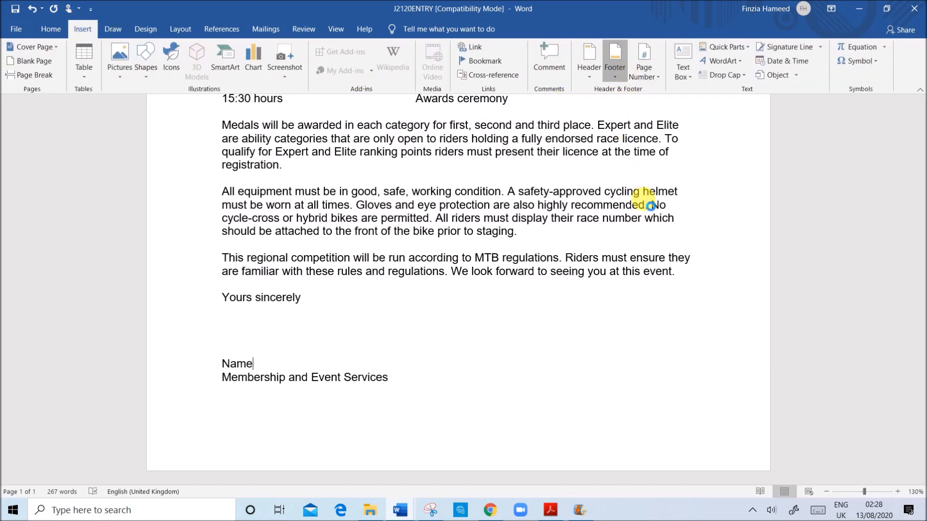
click(662, 185)
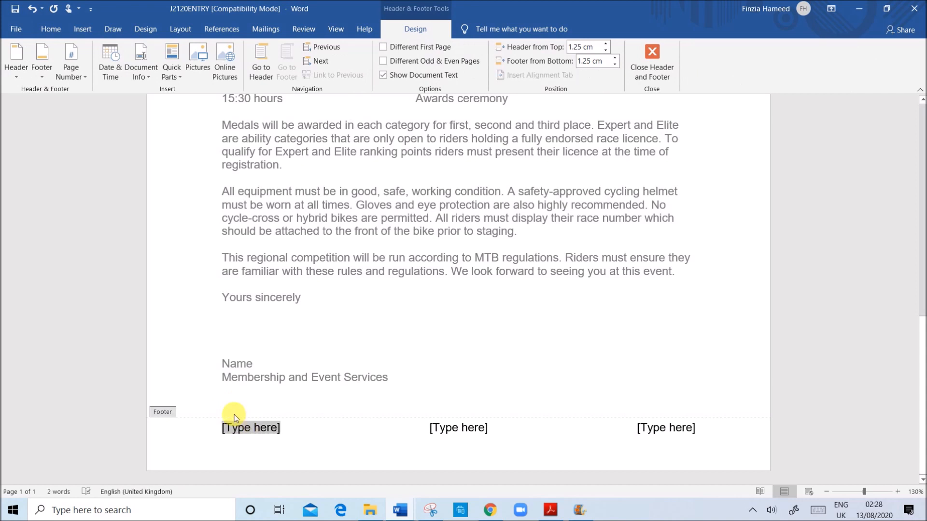
text(Name)
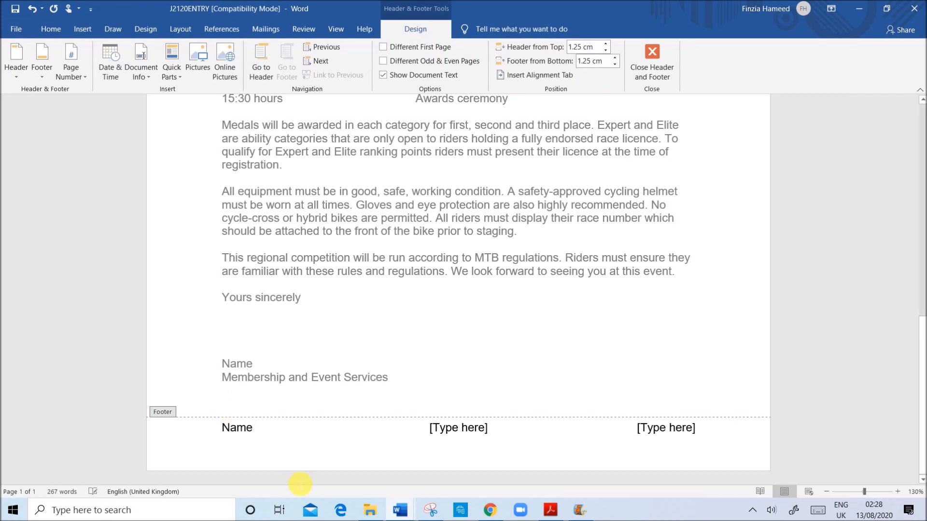
click(445, 429)
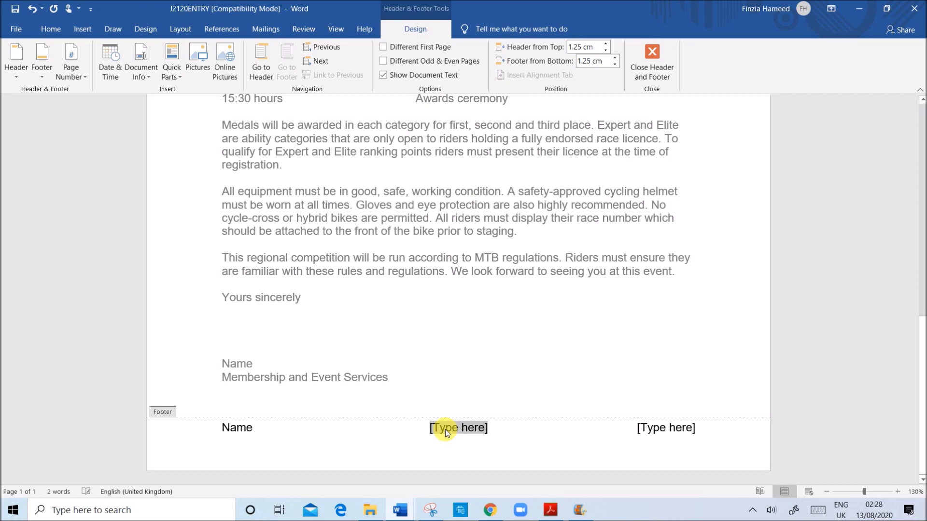
text(1234)
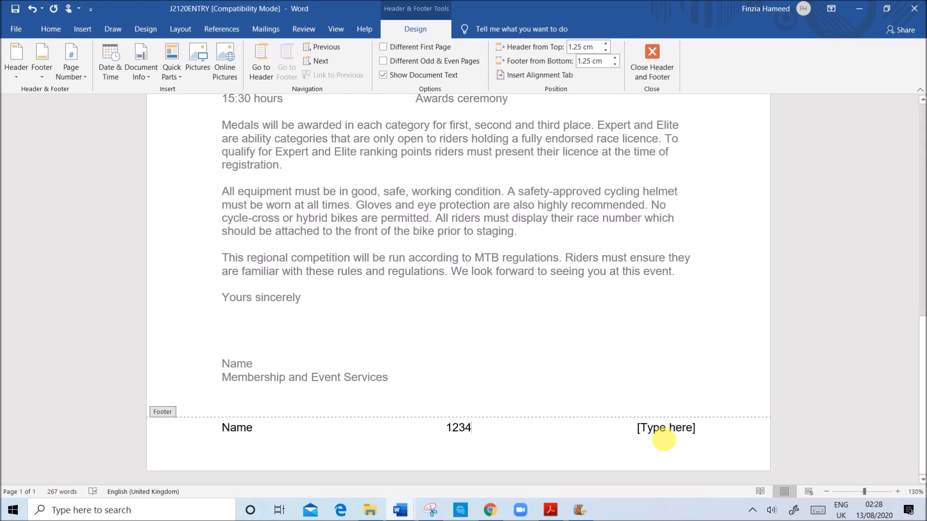
click(668, 429)
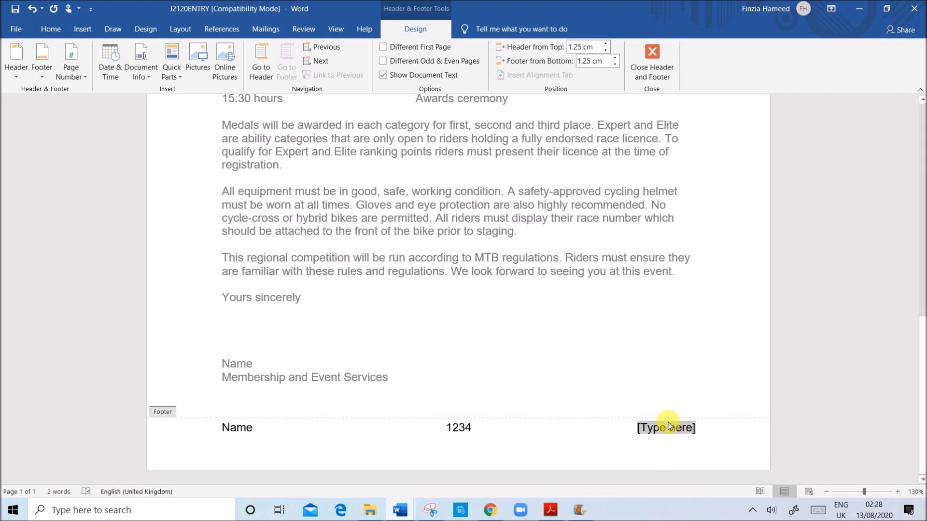
text(S)
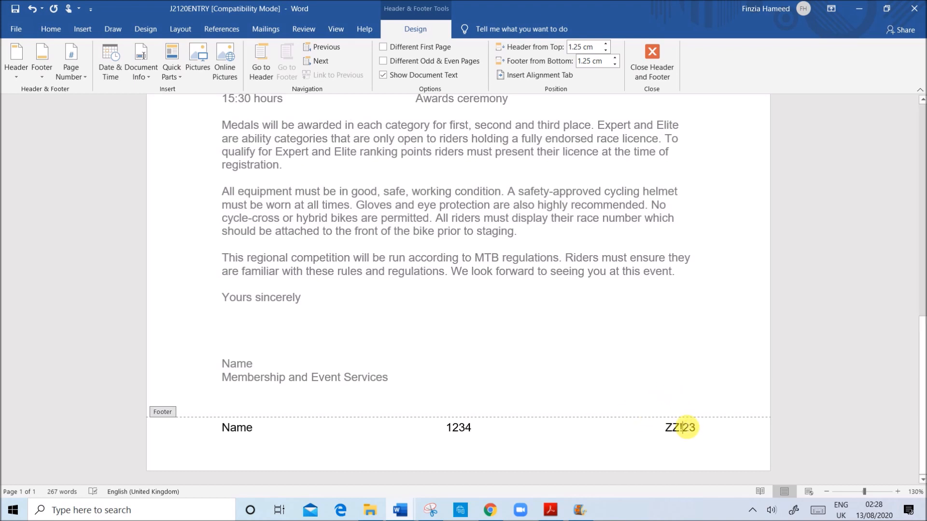
key(BackSpace)
text(1)
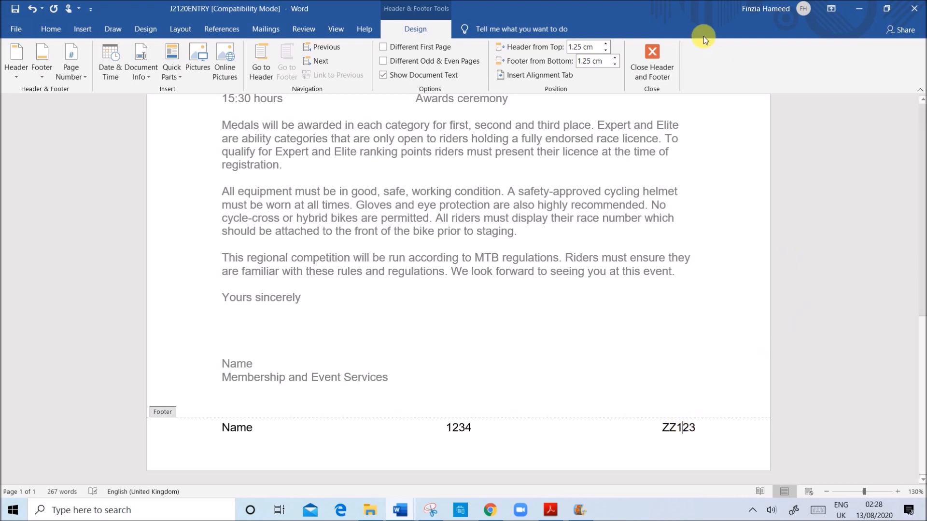
click(650, 66)
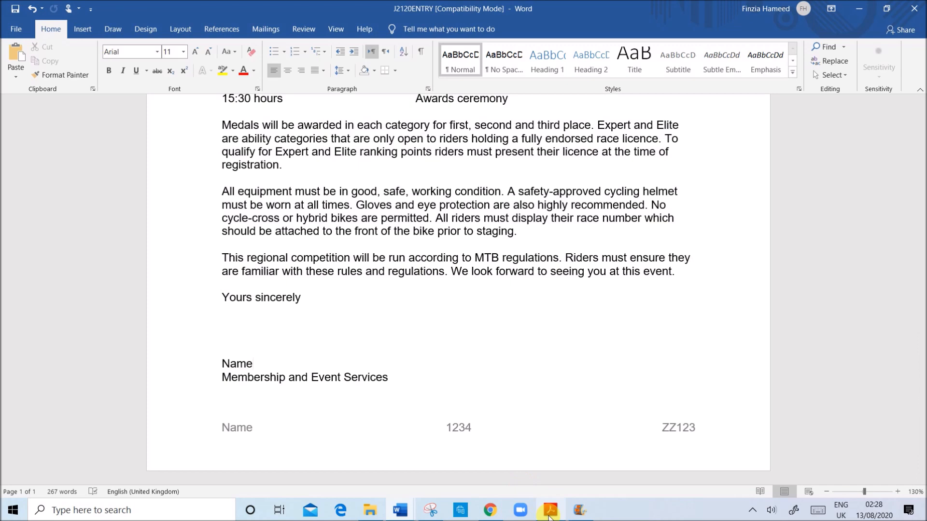
Mark "master document showing the merge field codes" in question 28 of the exam paper and return to the start of J2120ENTRY.
click(550, 512)
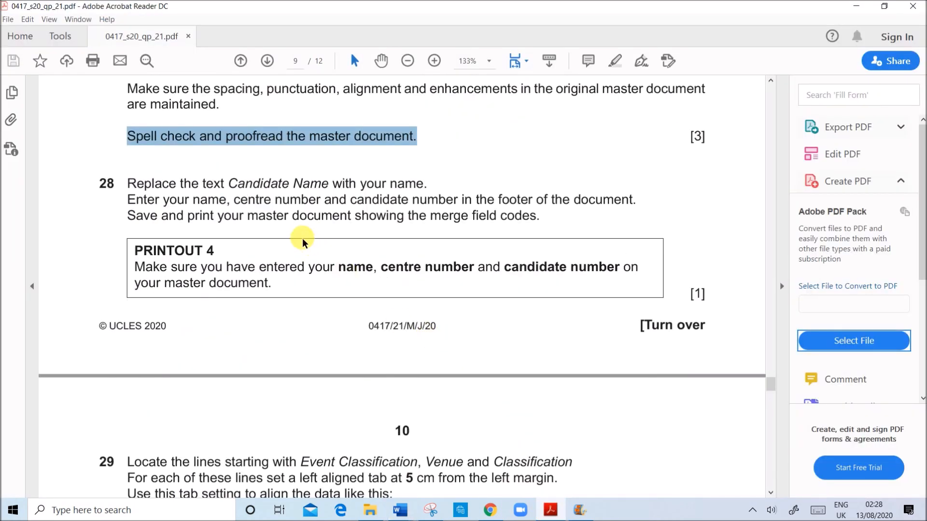
drag(256, 217, 545, 219)
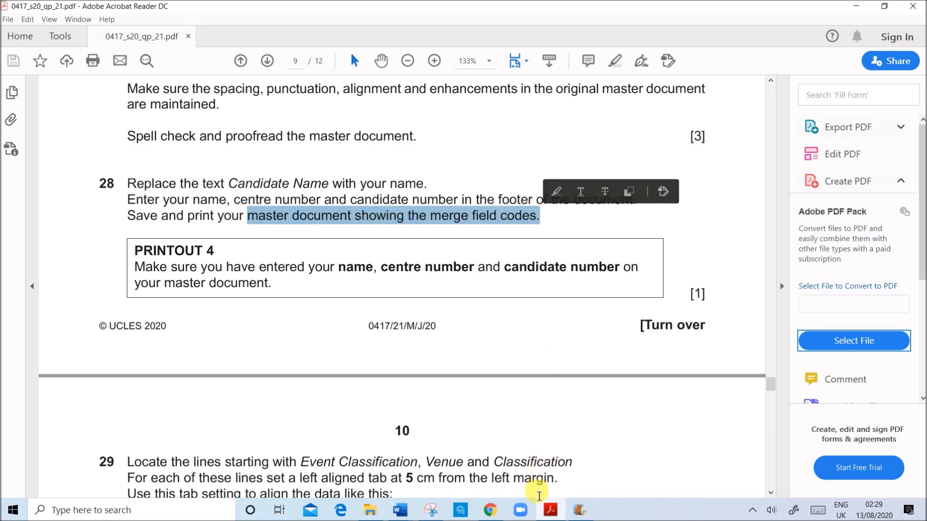
mouse_move(409, 515)
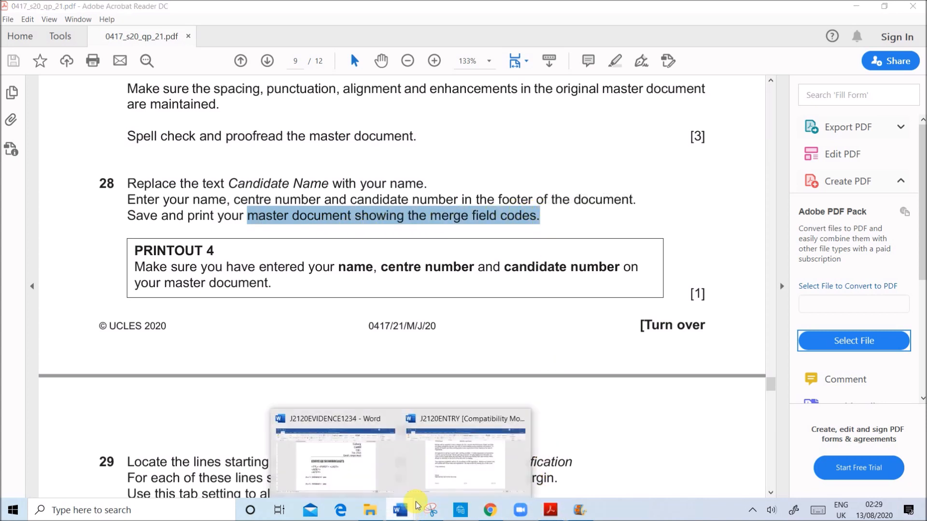
click(440, 461)
scroll(419, 261, up, 7)
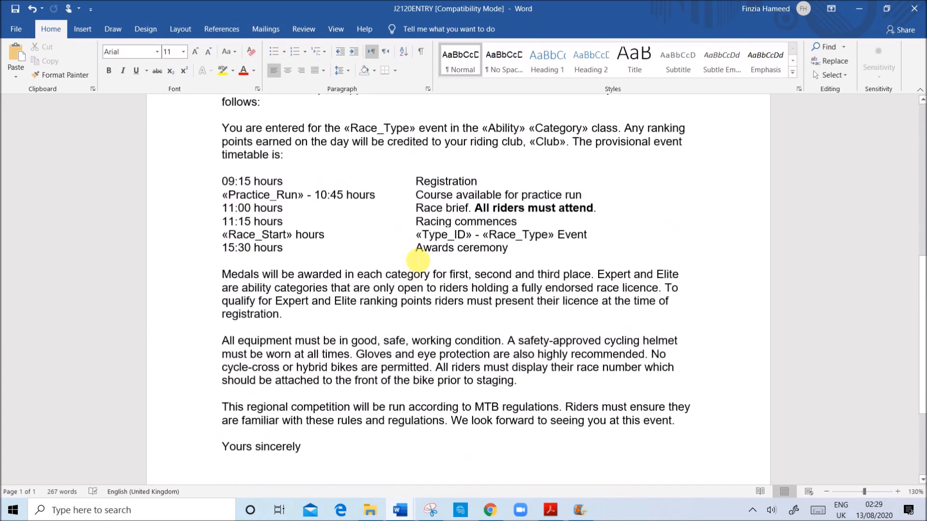
scroll(404, 166, up, 7)
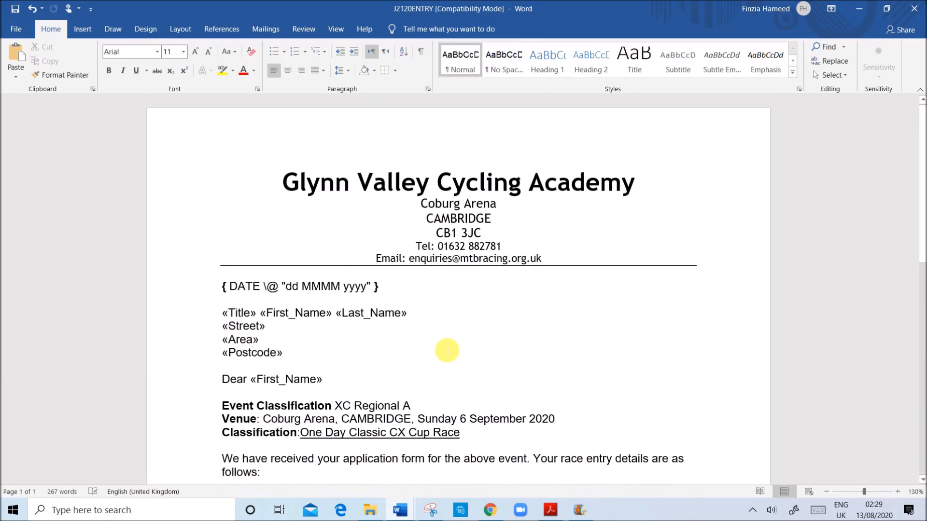
Highlight the merge fields in the J2120ENTRY letter and look through them.
click(264, 31)
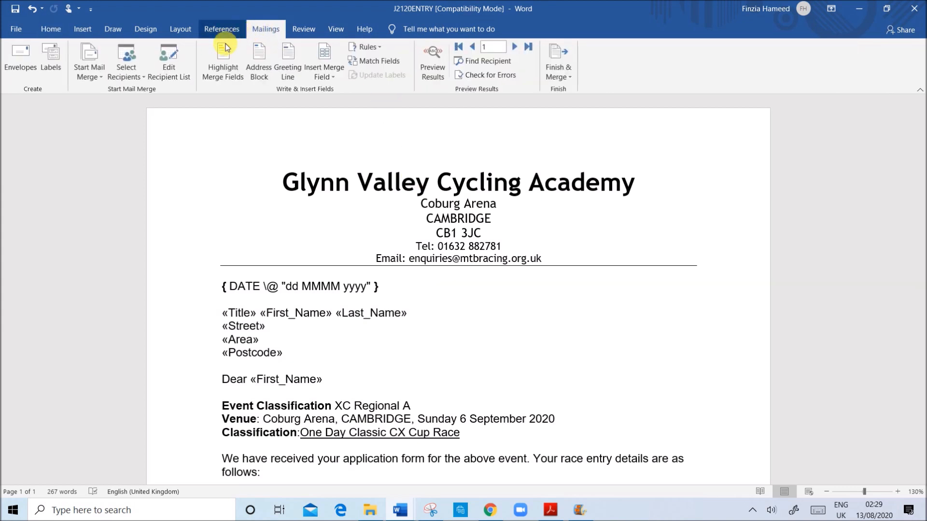
click(220, 76)
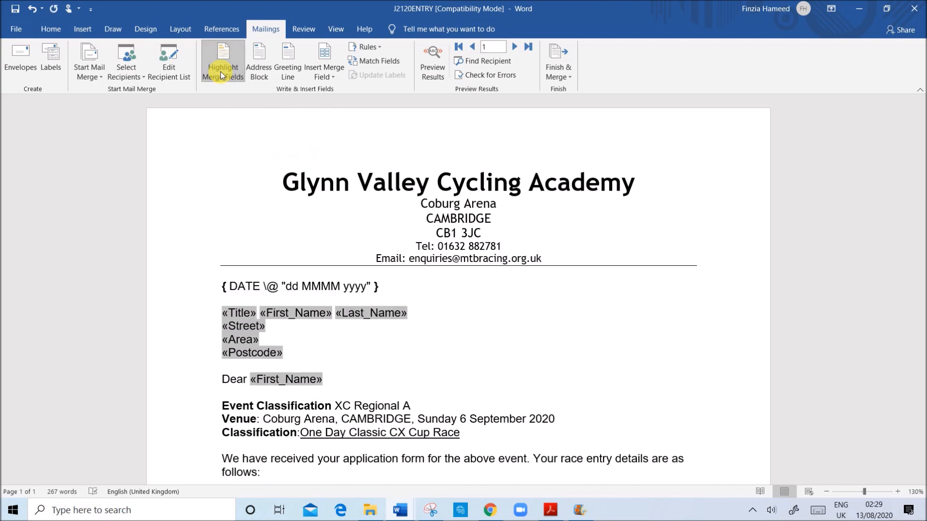
scroll(369, 339, down, 4)
scroll(368, 340, down, 4)
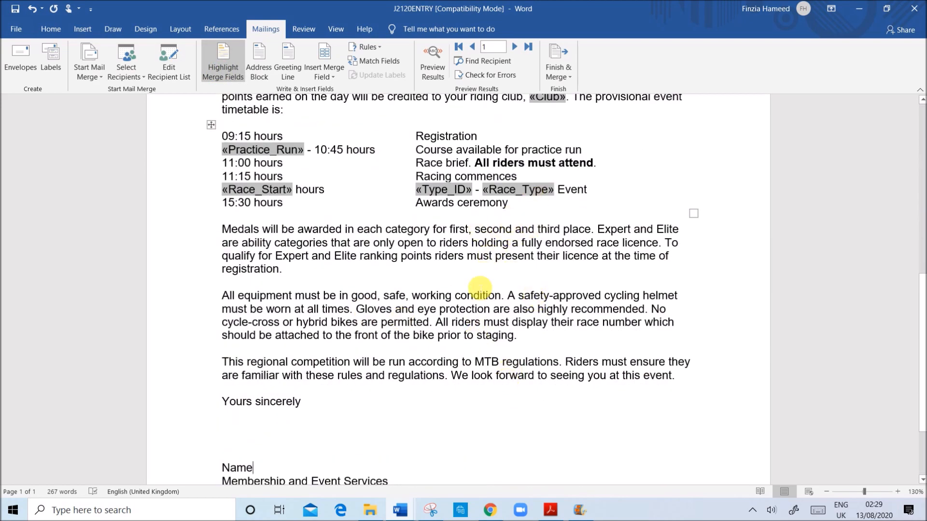
scroll(477, 305, up, 8)
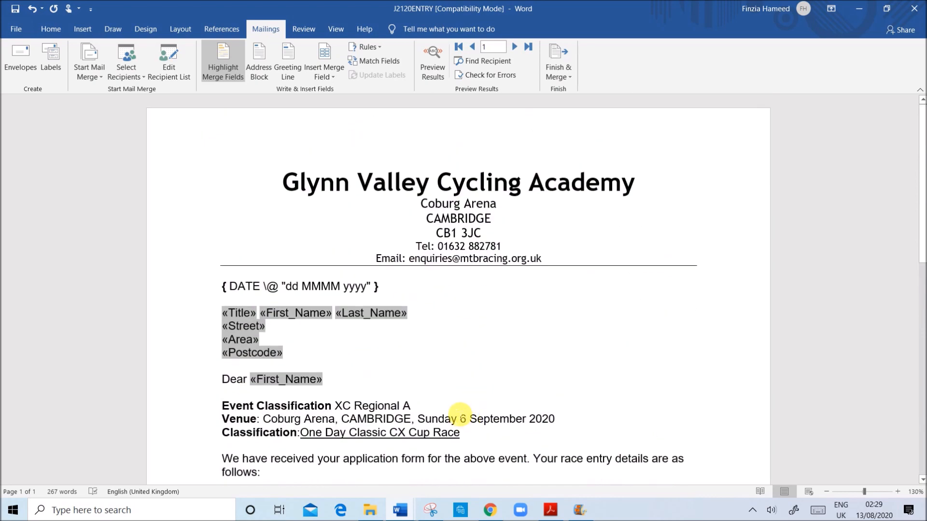
Enable "Print field codes instead of their values" in Word's advanced print options.
click(10, 29)
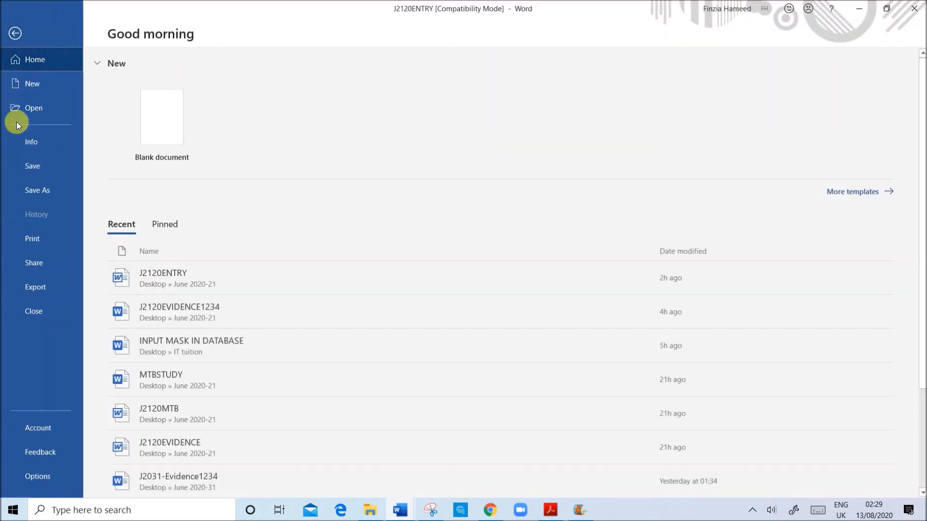
click(40, 478)
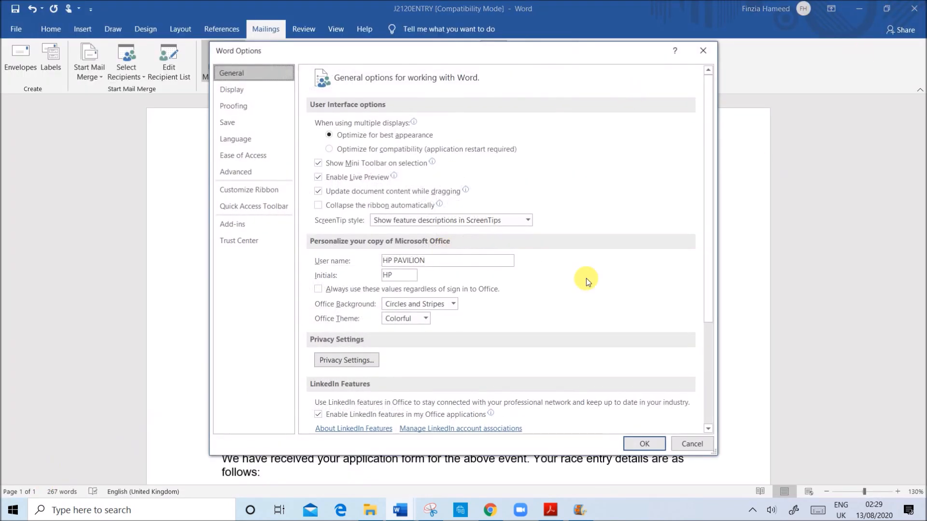
click(243, 172)
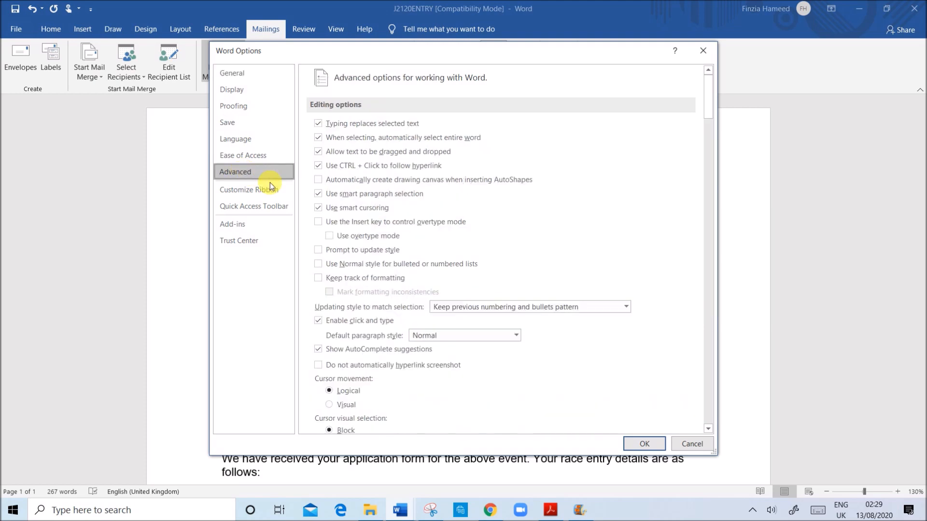
scroll(472, 333, down, 7)
scroll(474, 338, down, 10)
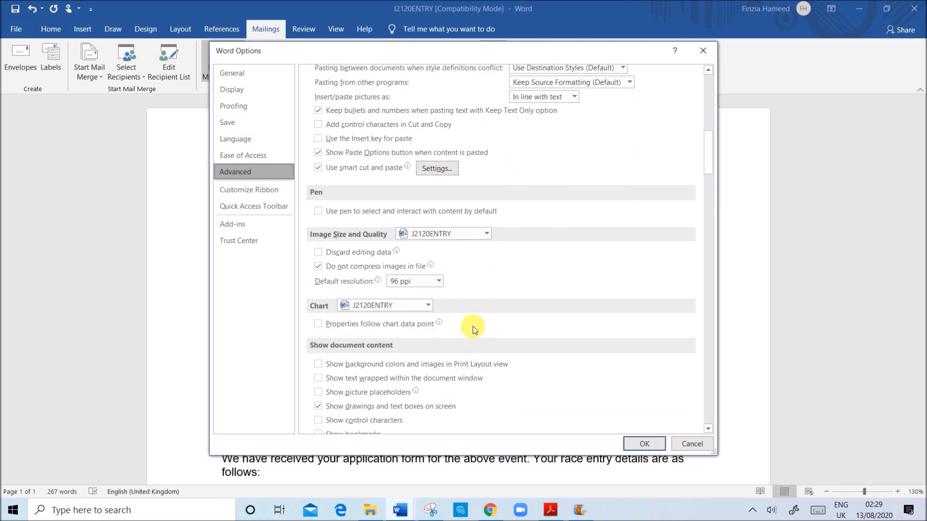
scroll(477, 326, down, 10)
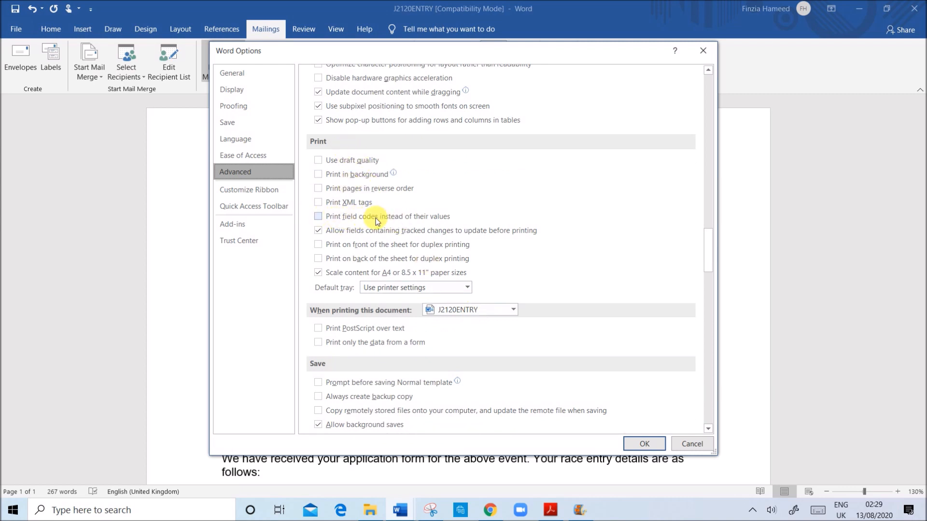
click(335, 218)
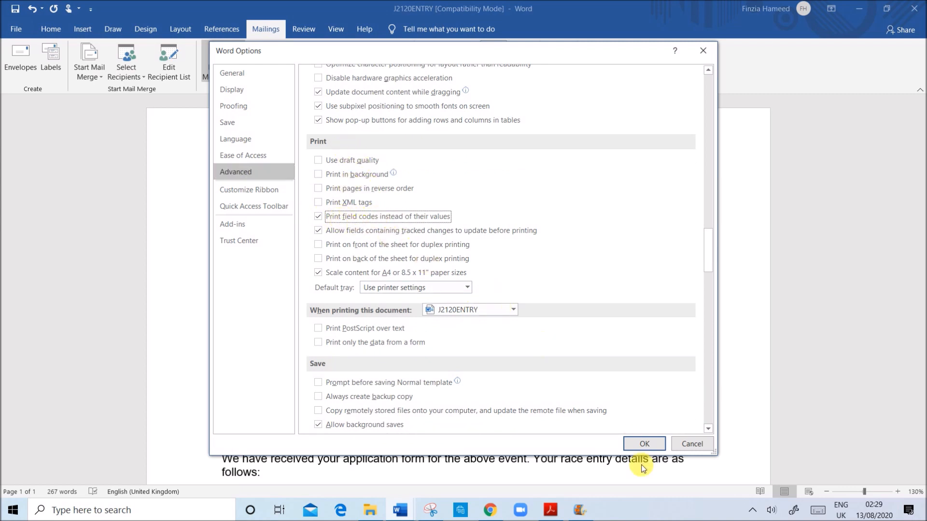
click(632, 441)
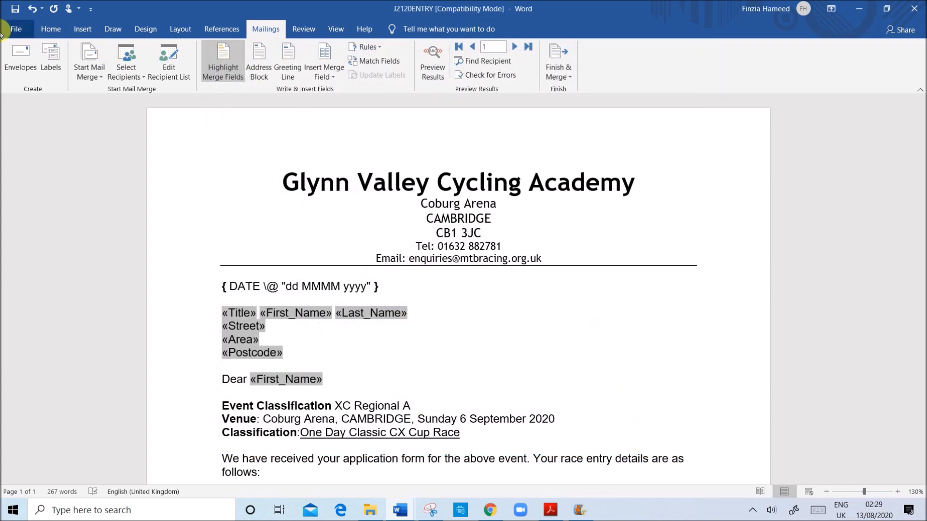
Preview the letter's printout at 100% and examine the merge field codes from top to end.
click(16, 30)
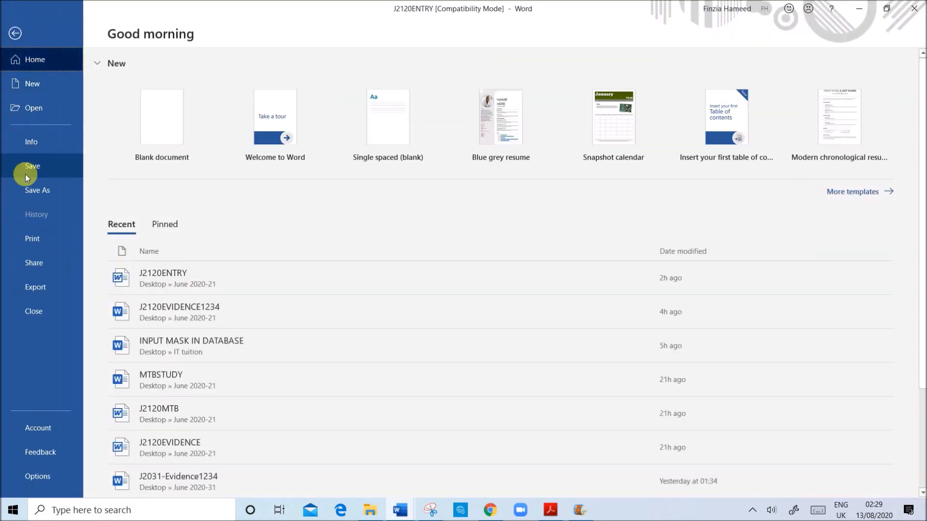
click(40, 239)
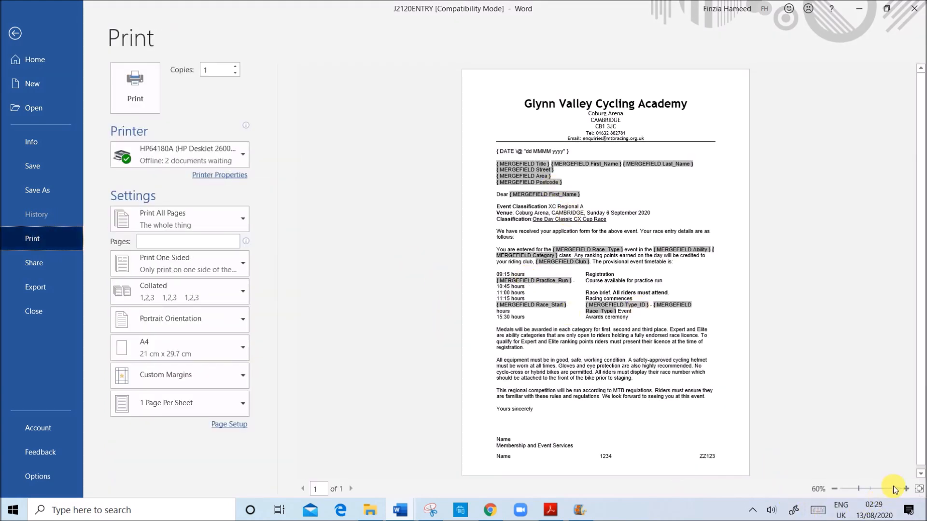
click(905, 490)
click(906, 489)
click(905, 489)
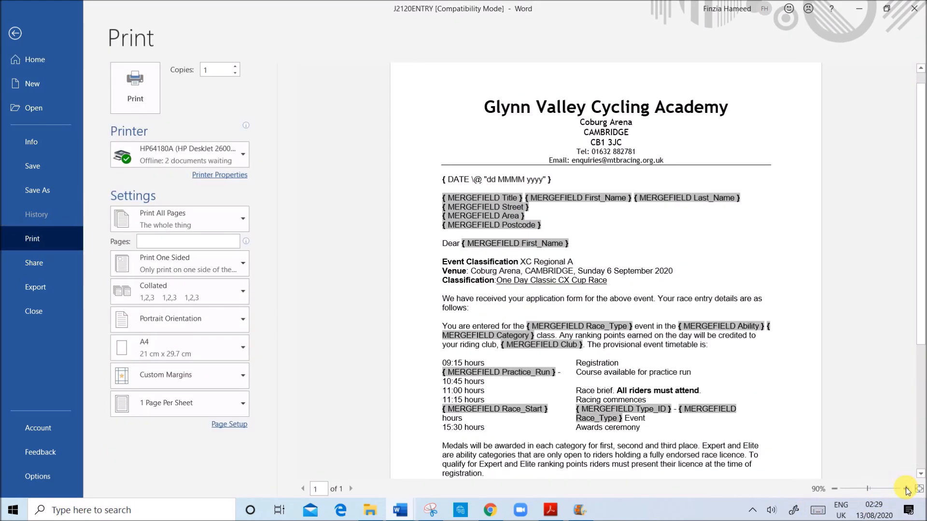
click(906, 489)
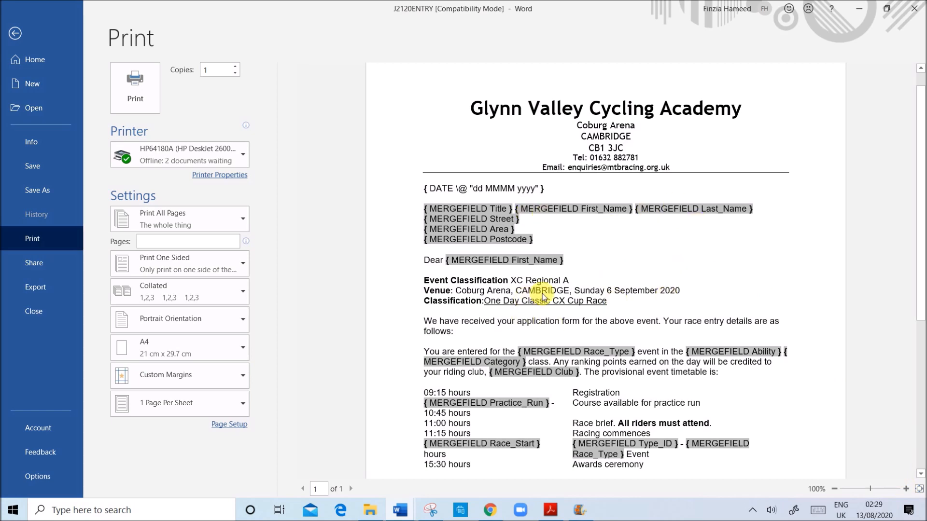
scroll(573, 298, down, 9)
scroll(577, 296, up, 8)
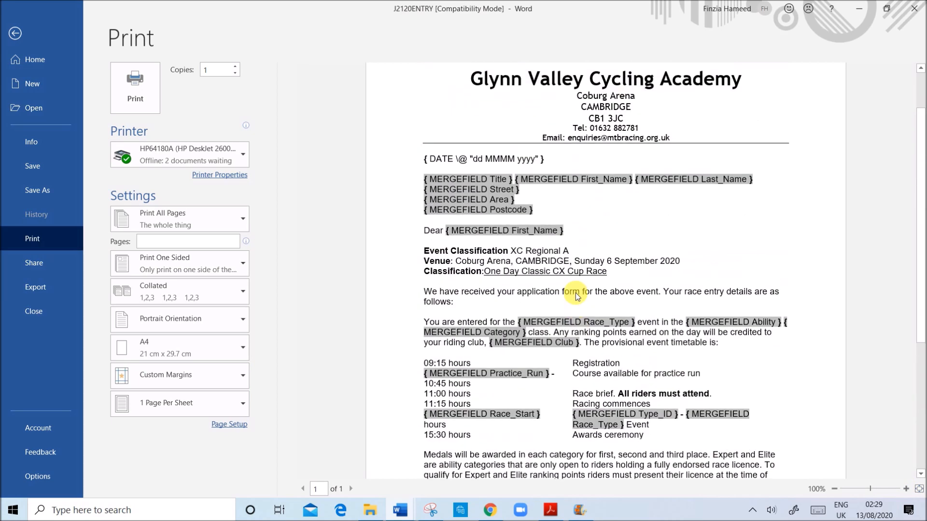
scroll(576, 295, up, 1)
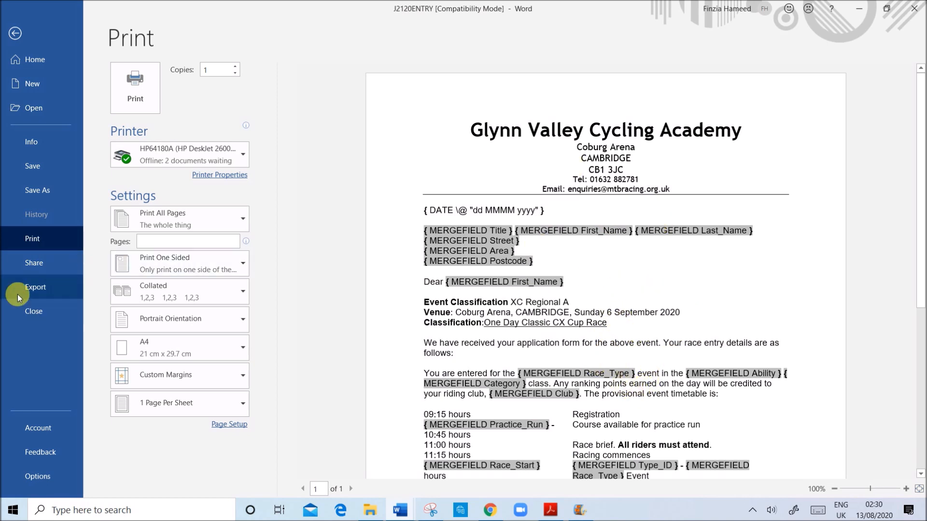
key(Escape)
Turn off "Print field codes instead of their values" in Word's advanced print options.
key(alt+f)
key(t)
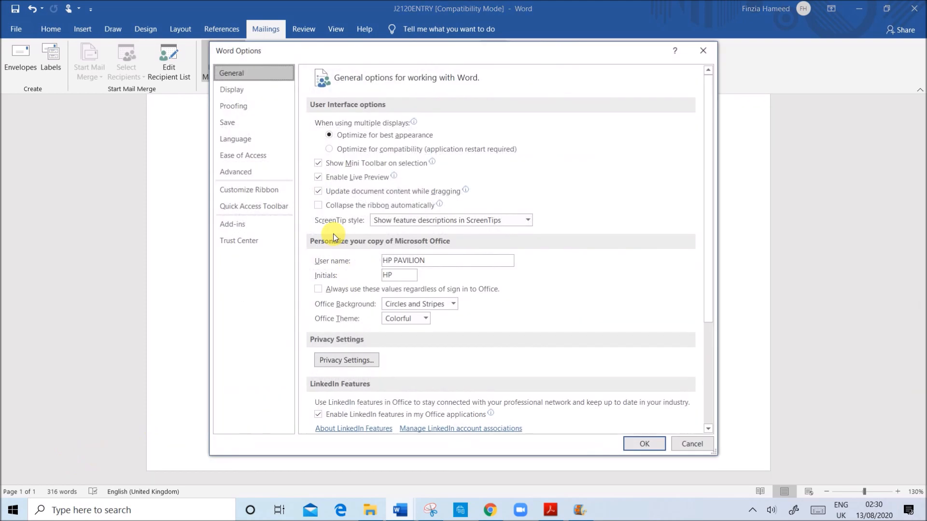
click(263, 176)
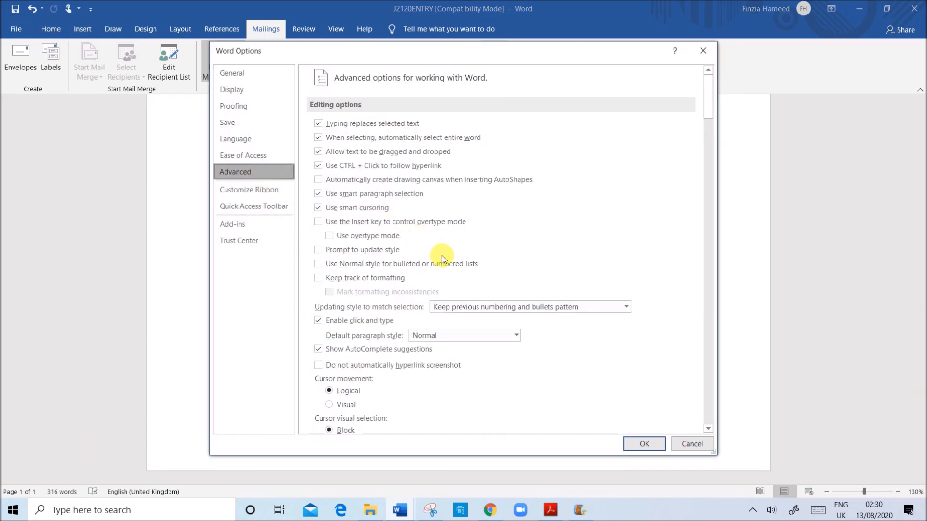
scroll(400, 292, down, 15)
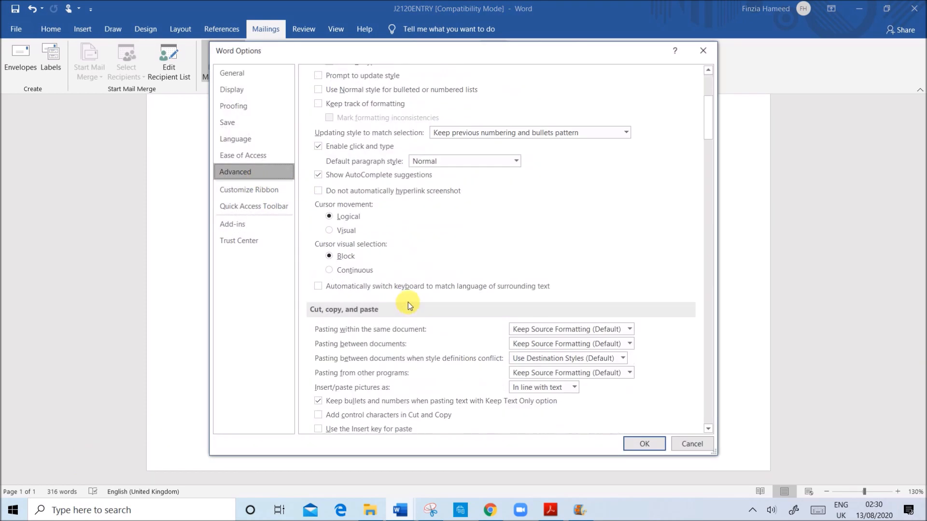
scroll(412, 298, down, 9)
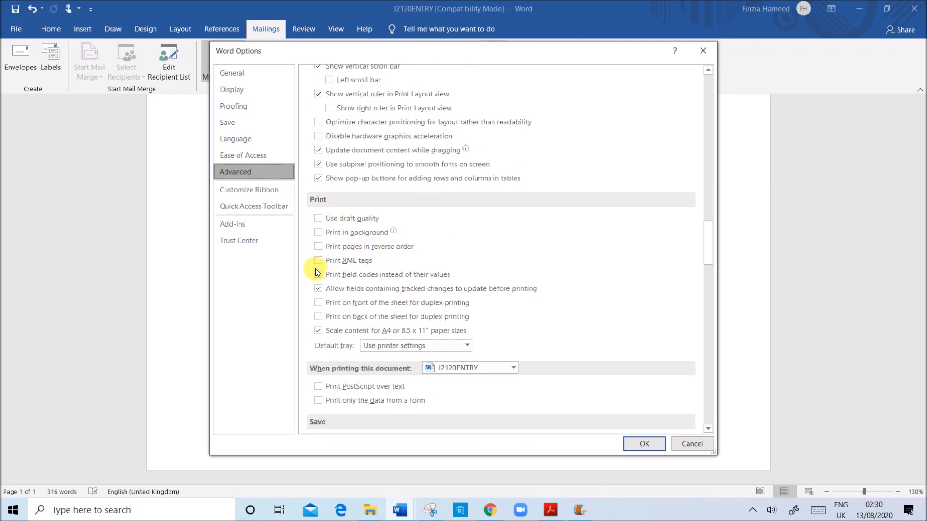
click(318, 274)
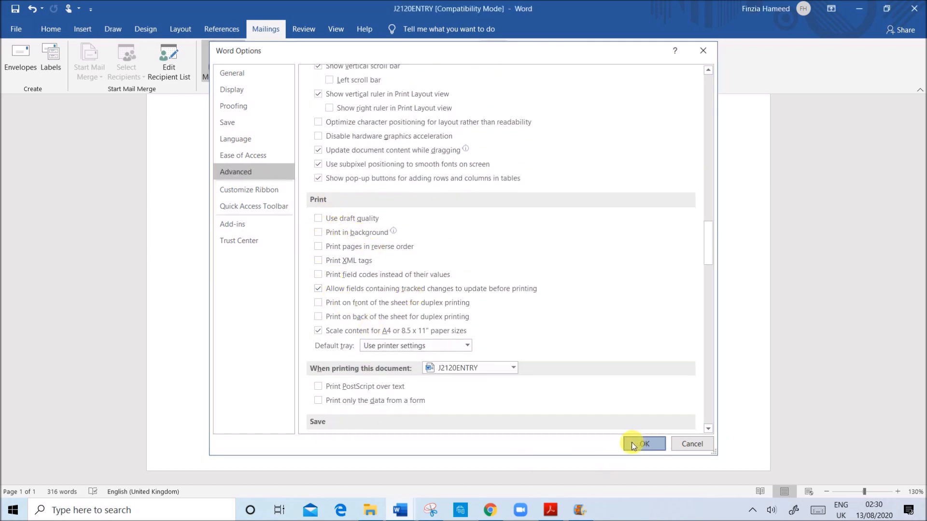
click(632, 443)
Remove the highlighting from the merge fields in the J2120ENTRY letter.
scroll(487, 325, up, 5)
scroll(486, 325, up, 4)
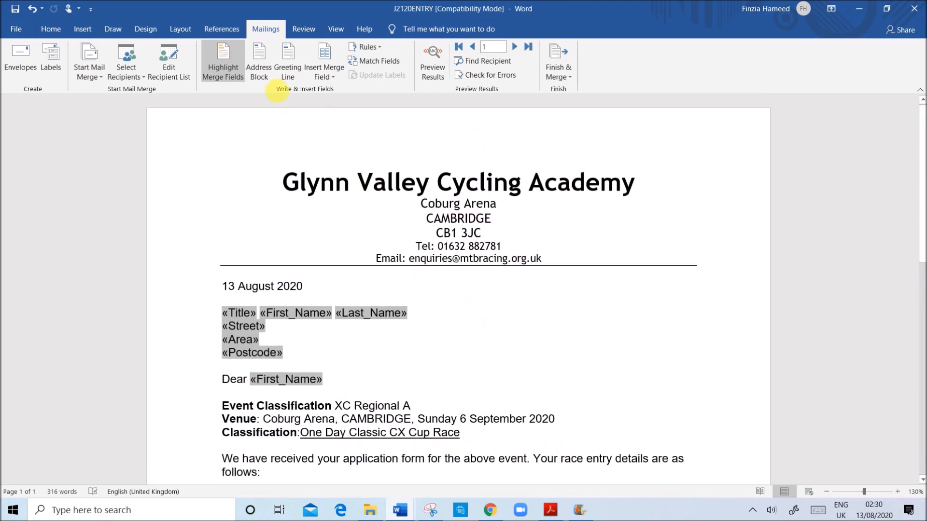
click(223, 63)
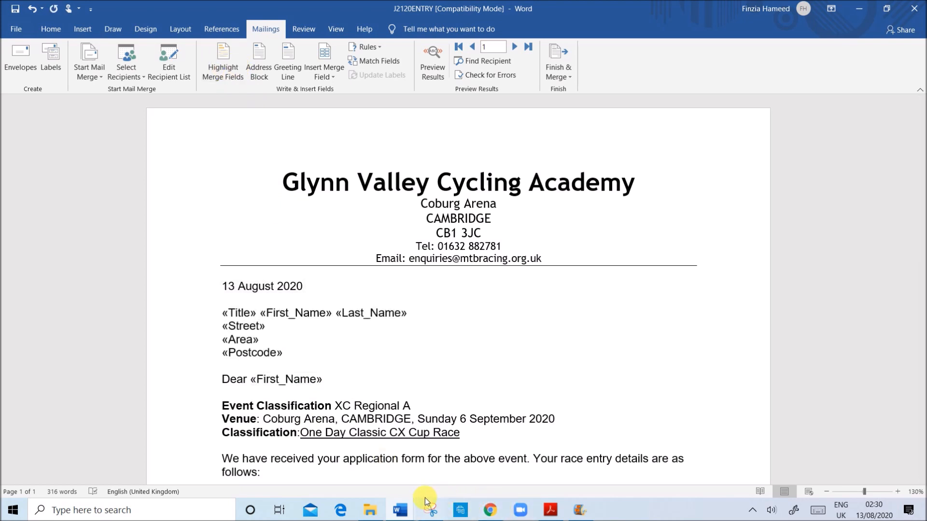
Switch to the exam paper in Acrobat Reader and mark the first line of question 29, about locating the three lines.
click(551, 510)
scroll(512, 399, down, 5)
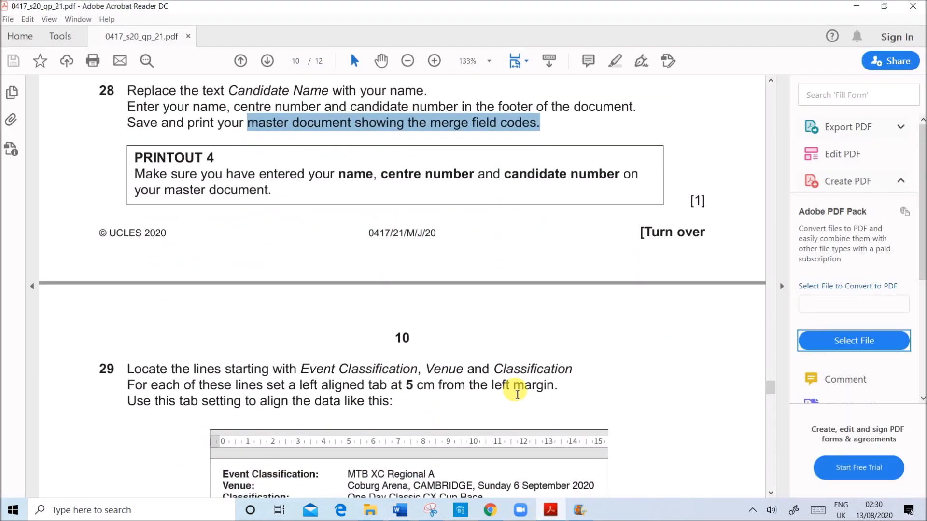
scroll(515, 390, down, 7)
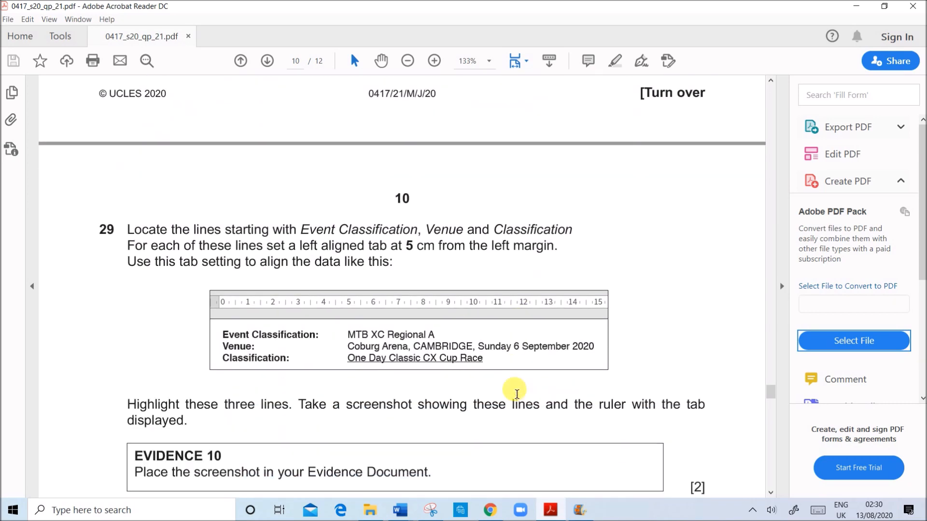
scroll(513, 390, up, 7)
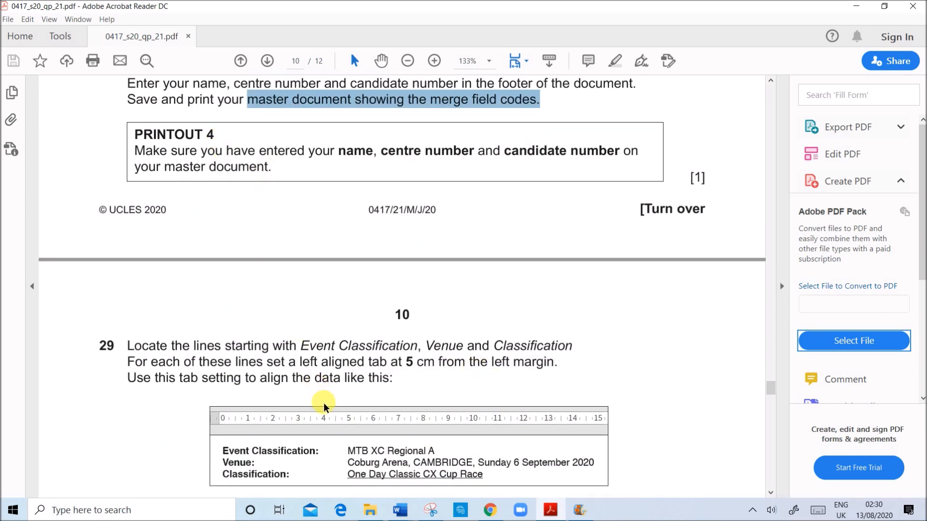
scroll(309, 386, down, 7)
drag(129, 186, 583, 193)
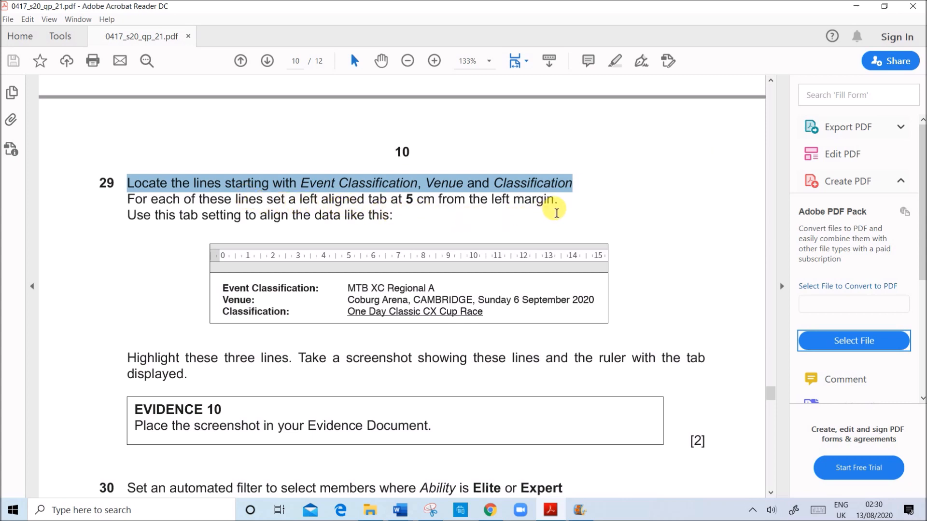
Select the Event Classification, Venue and Classification lines in J2120ENTRY in Word, and check question 29's tab requirements in the exam paper.
click(405, 515)
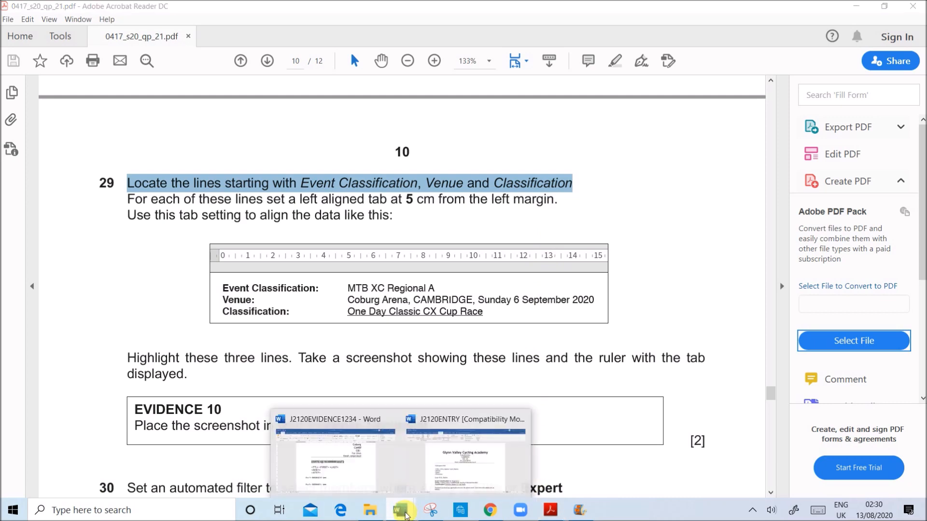
click(451, 471)
scroll(347, 276, down, 4)
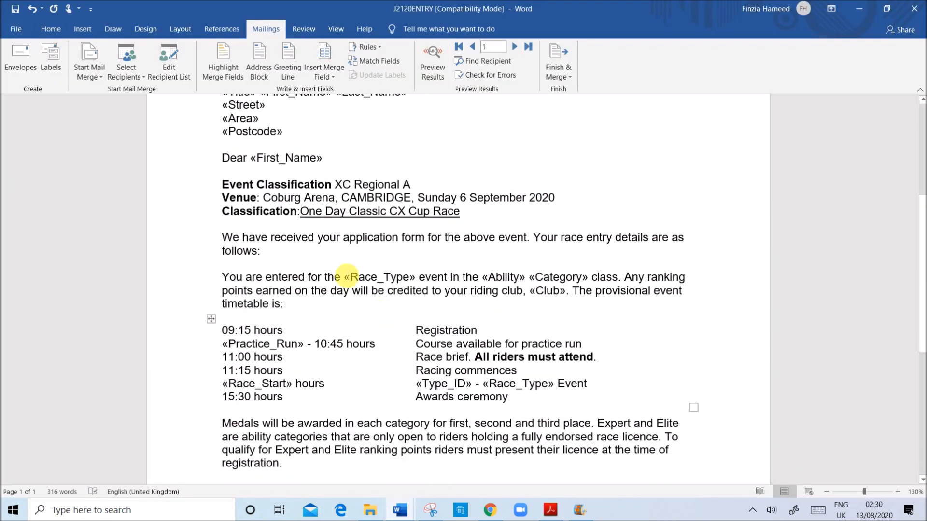
drag(235, 182, 453, 210)
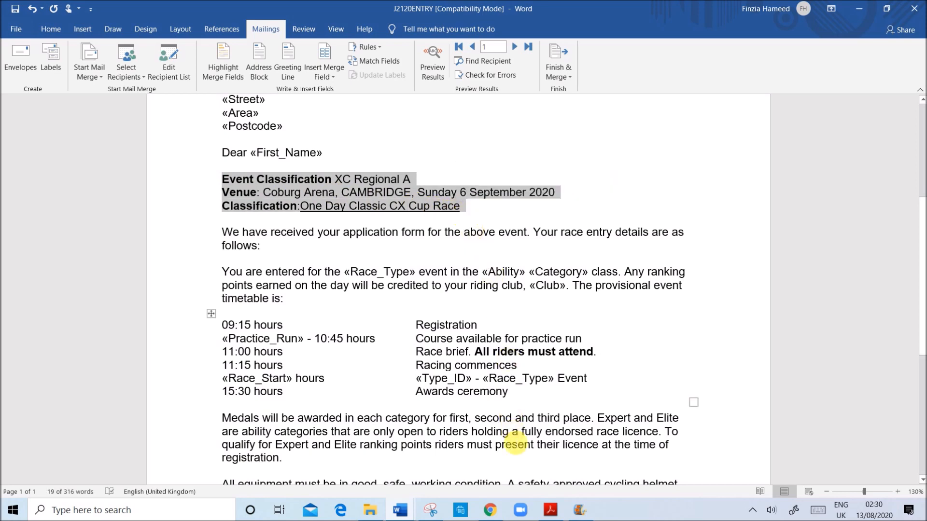
click(545, 512)
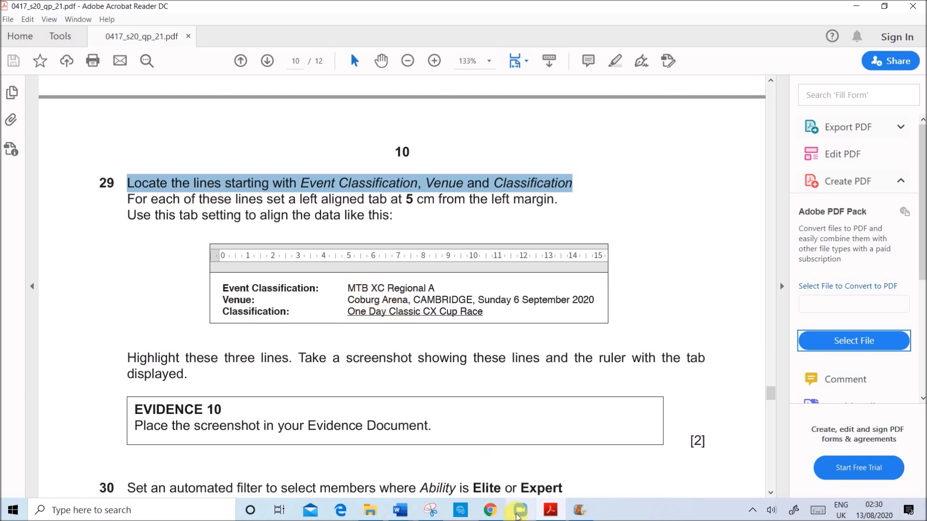
click(400, 510)
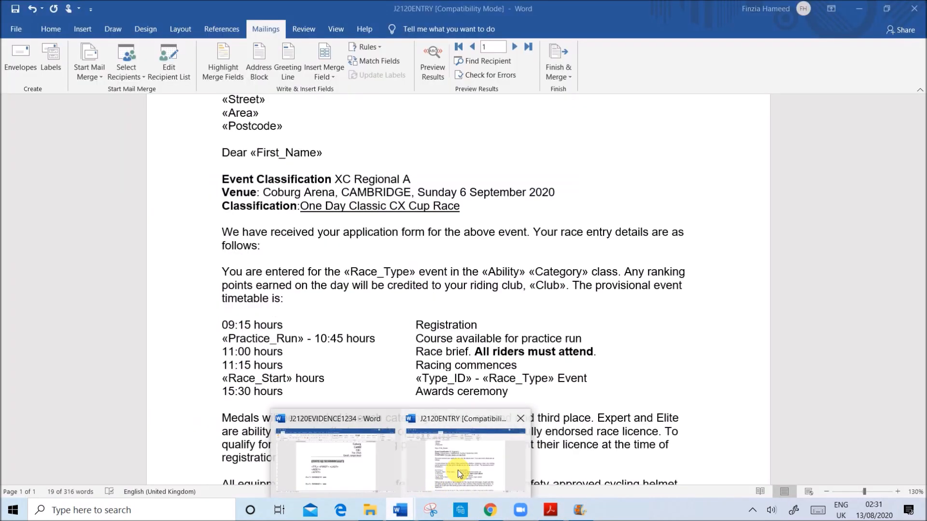
click(458, 471)
Set the default tab stops to 5 cm with left alignment, with the three event lines selected.
scroll(263, 130, up, 4)
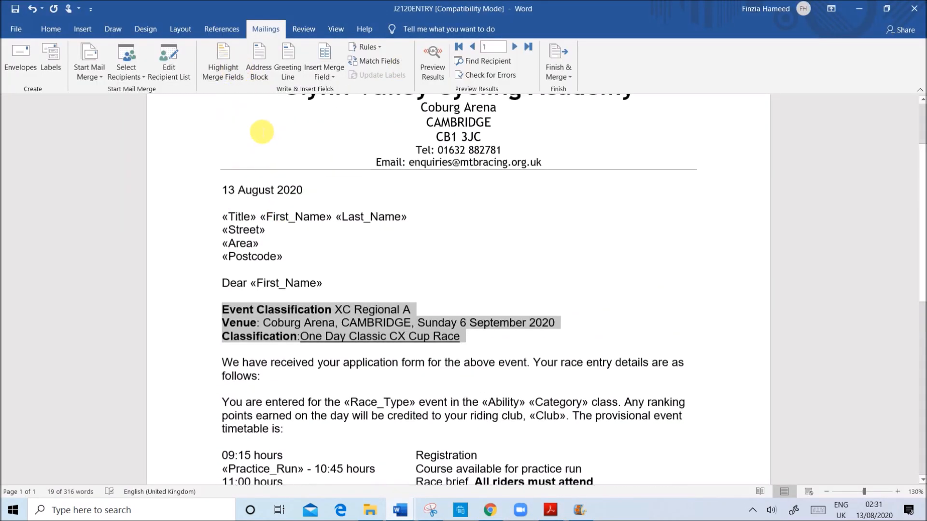
click(48, 28)
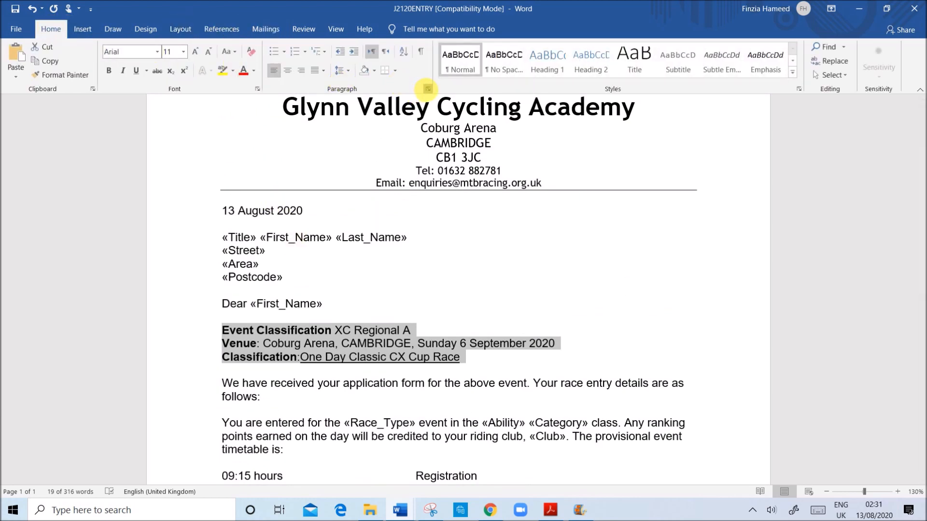
click(427, 89)
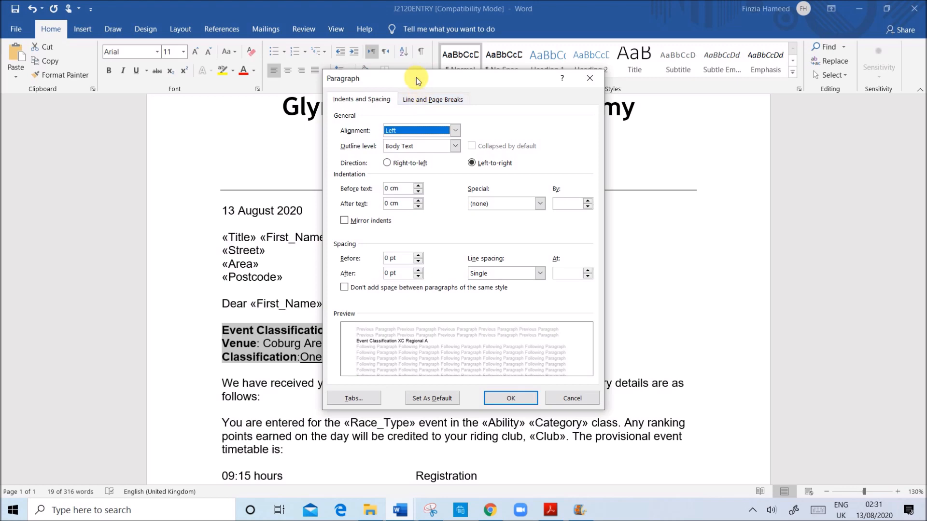
drag(418, 82, 402, 53)
click(336, 372)
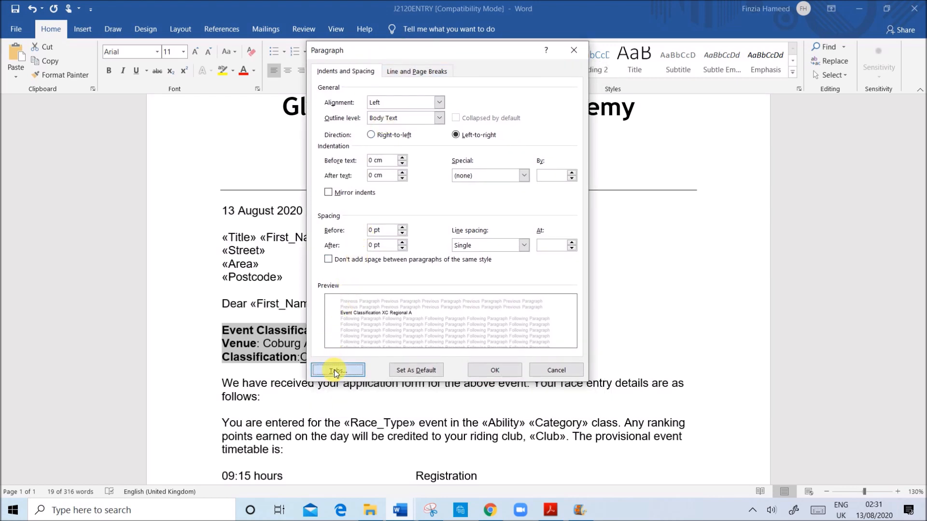
click(516, 170)
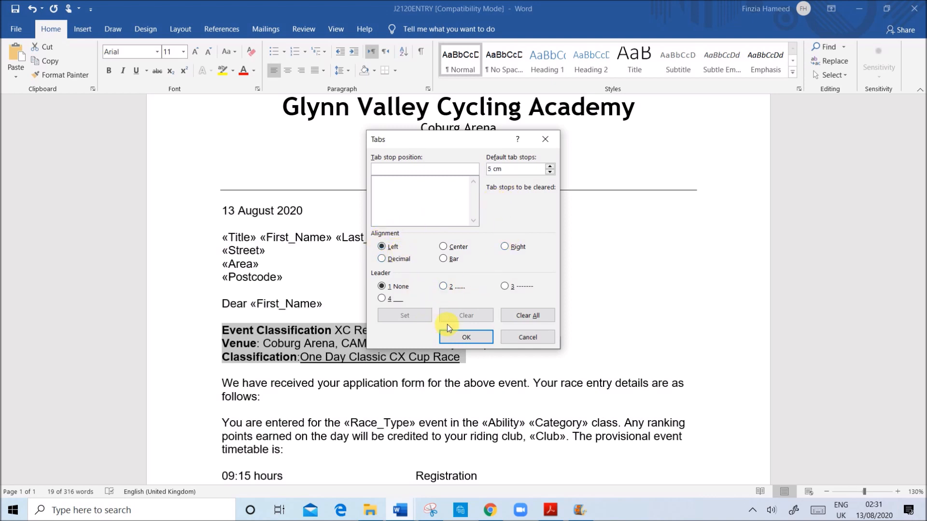
click(464, 338)
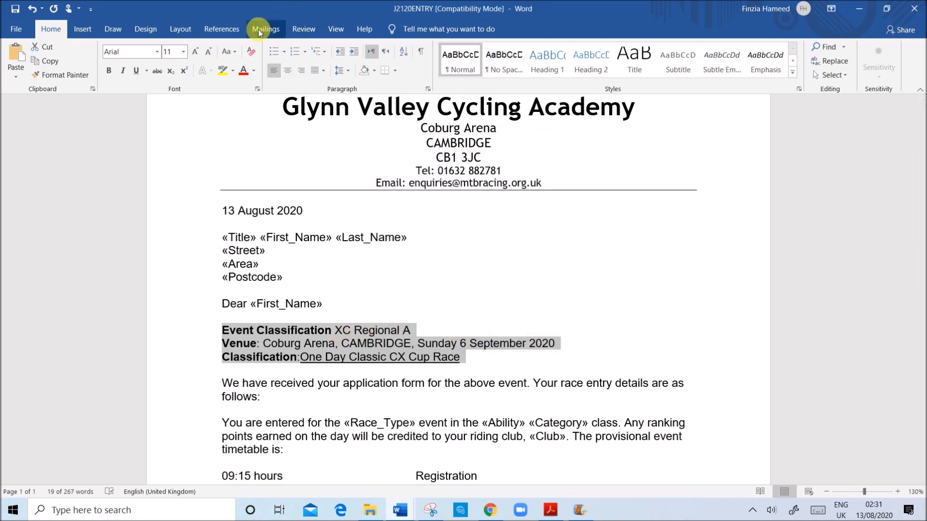
Show the ruler and insert a tab before the data in the Event Classification, Venue and Classification lines.
click(329, 32)
click(245, 47)
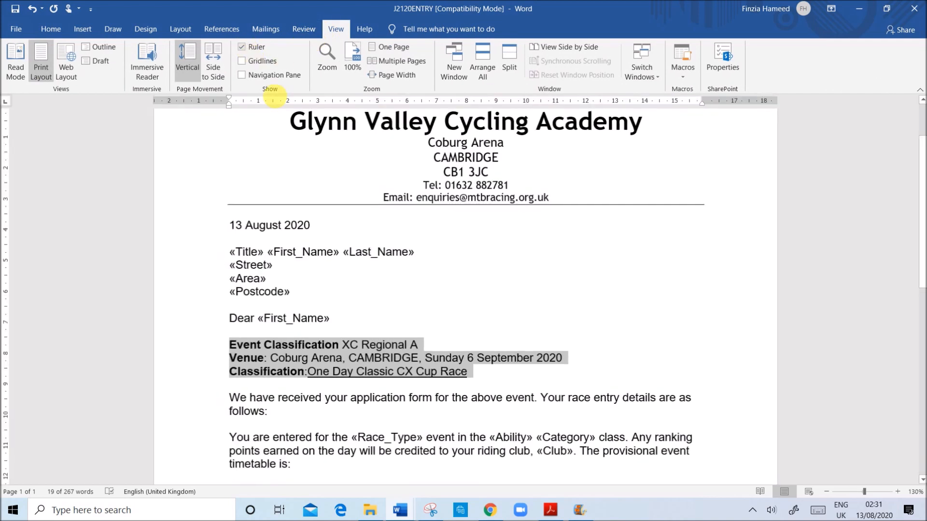
click(337, 368)
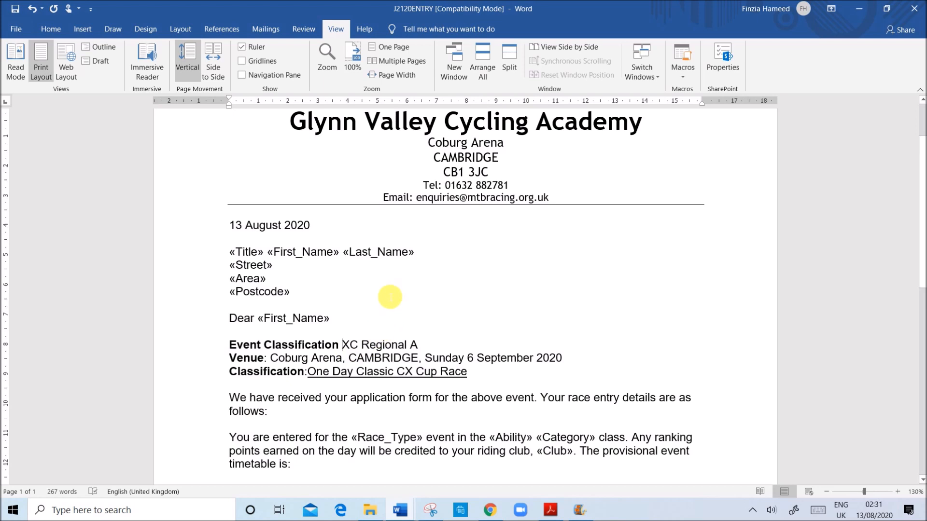
key(Tab)
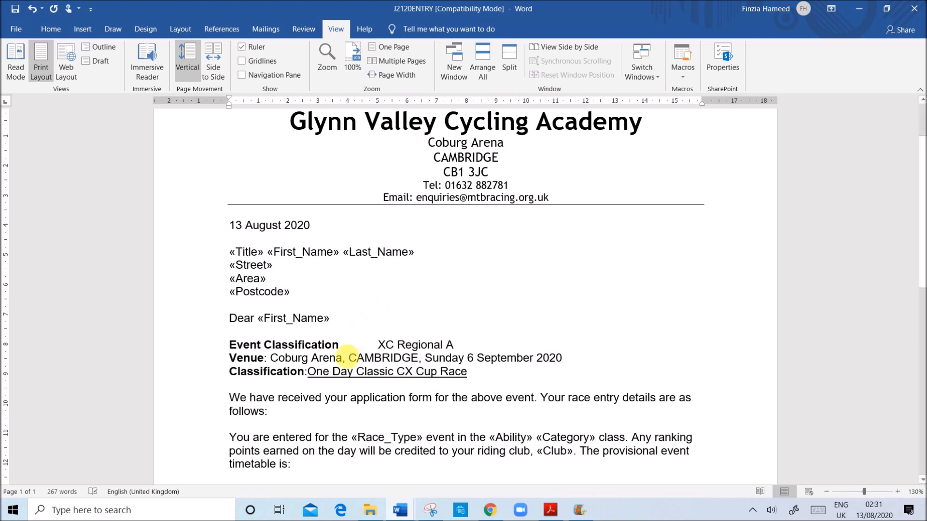
click(271, 358)
key(Tab)
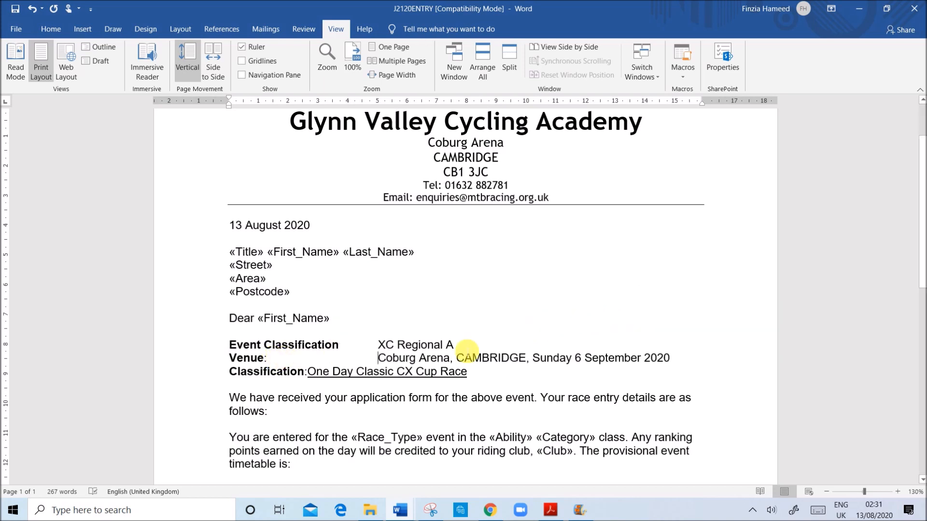
click(309, 373)
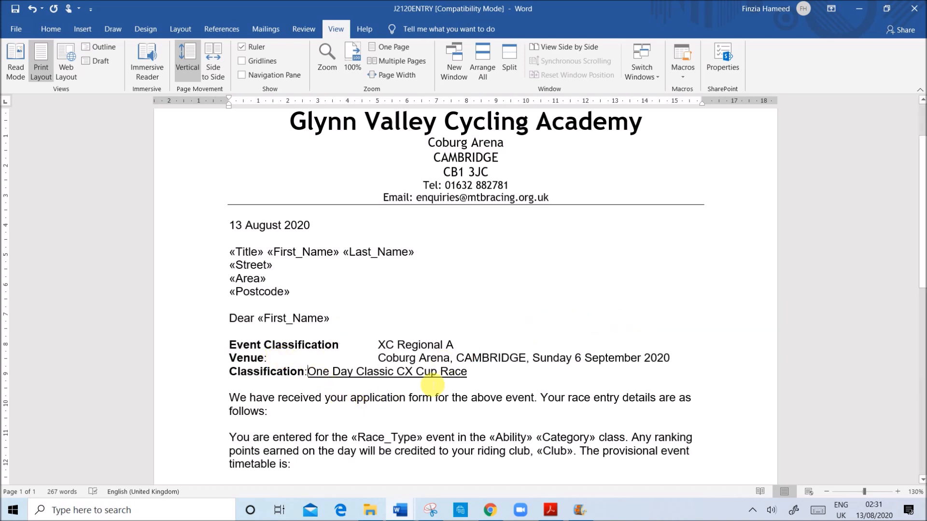
key(Tab)
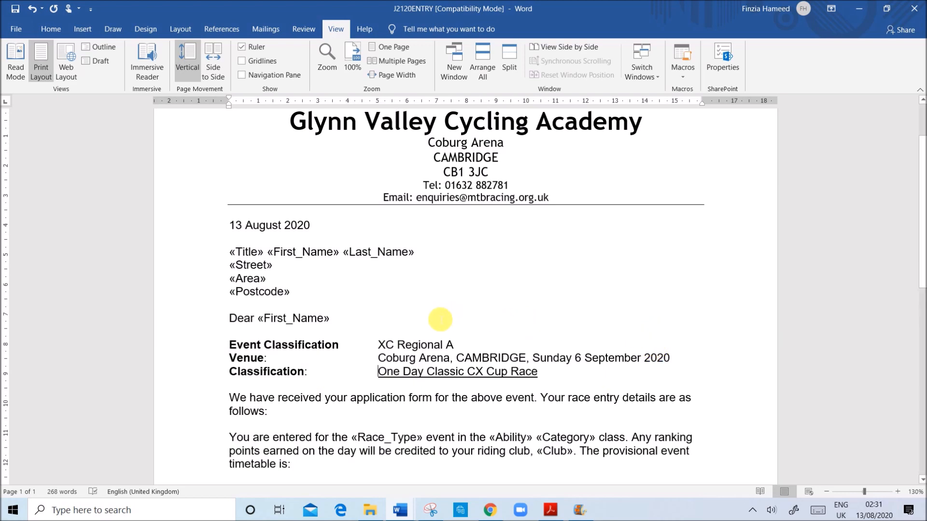
Check the letter's aligned event lines and layout against the example in question 29 of the exam paper.
scroll(448, 315, down, 6)
scroll(429, 319, up, 2)
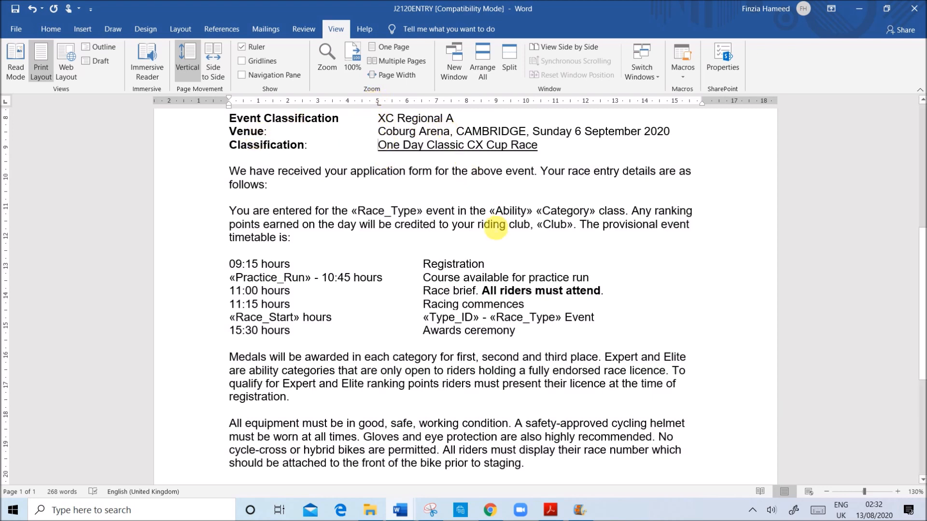
click(551, 511)
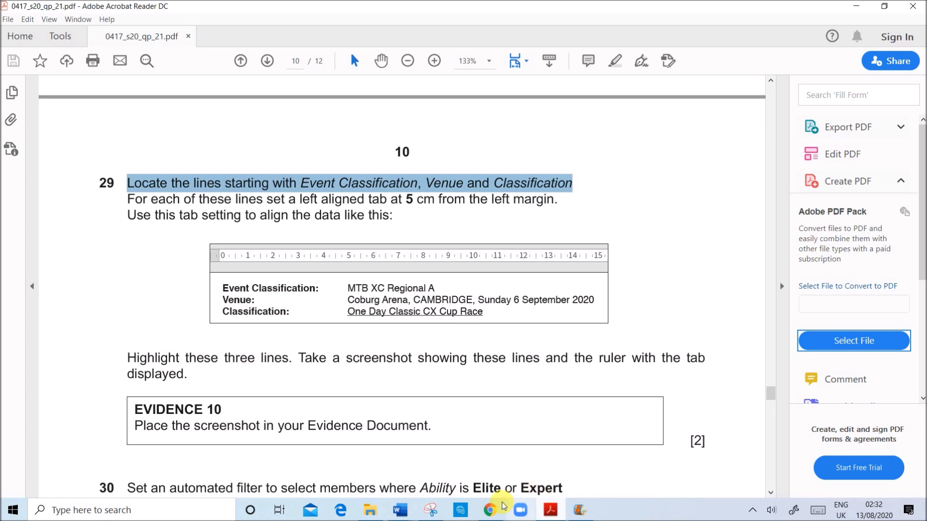
mouse_move(414, 505)
click(442, 469)
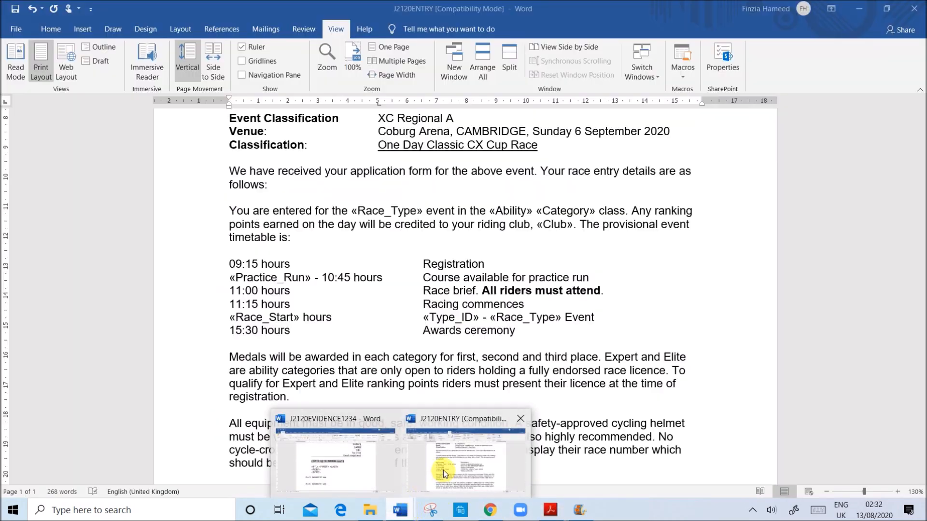
scroll(496, 327, up, 5)
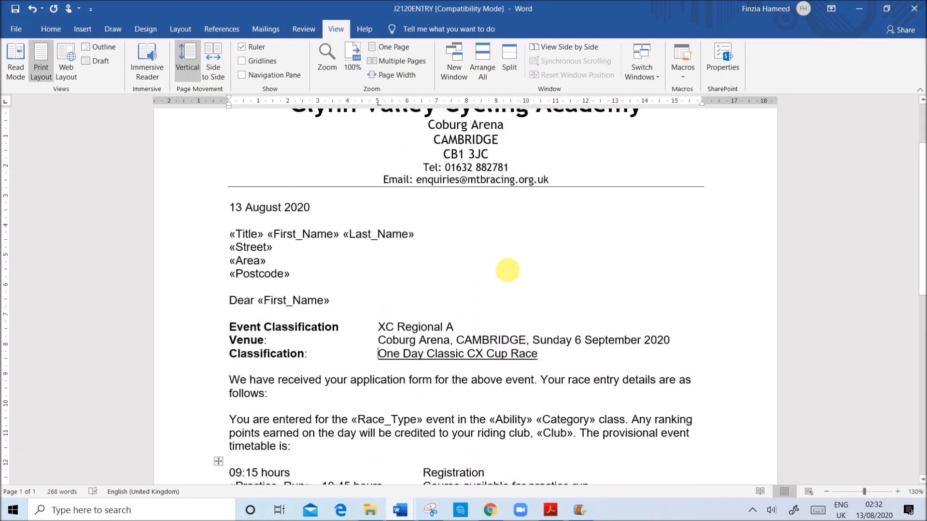
Highlight the Event Classification, Venue and Classification lines in J2120ENTRY and snip them together with the ruler using Snipping Tool.
scroll(508, 269, down, 5)
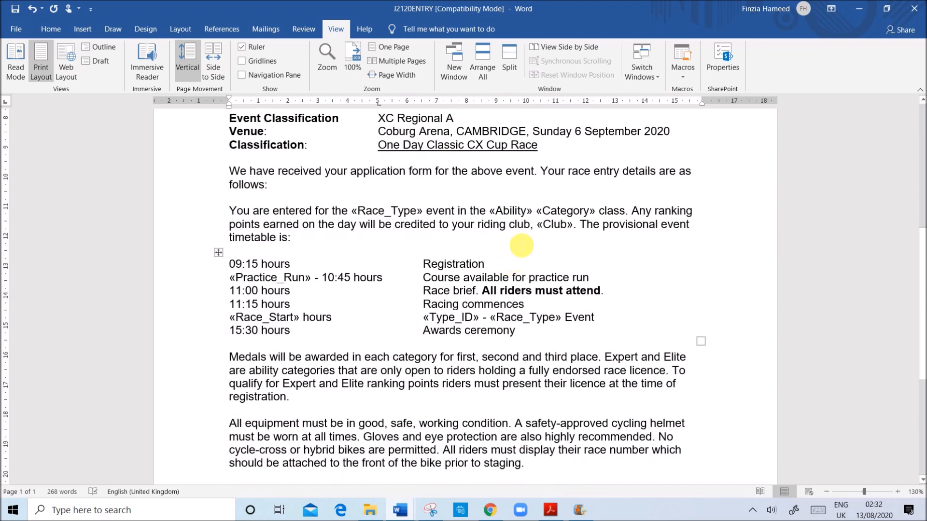
drag(230, 118, 540, 153)
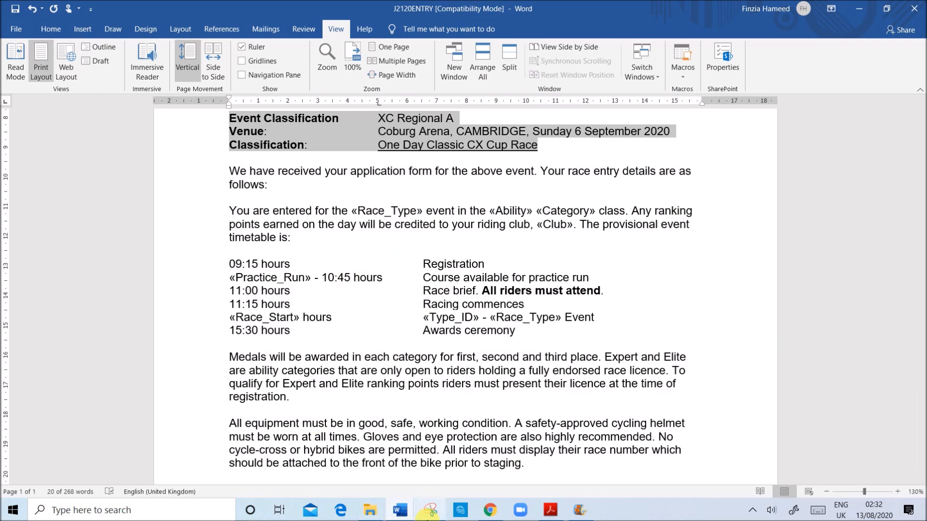
click(427, 513)
click(169, 96)
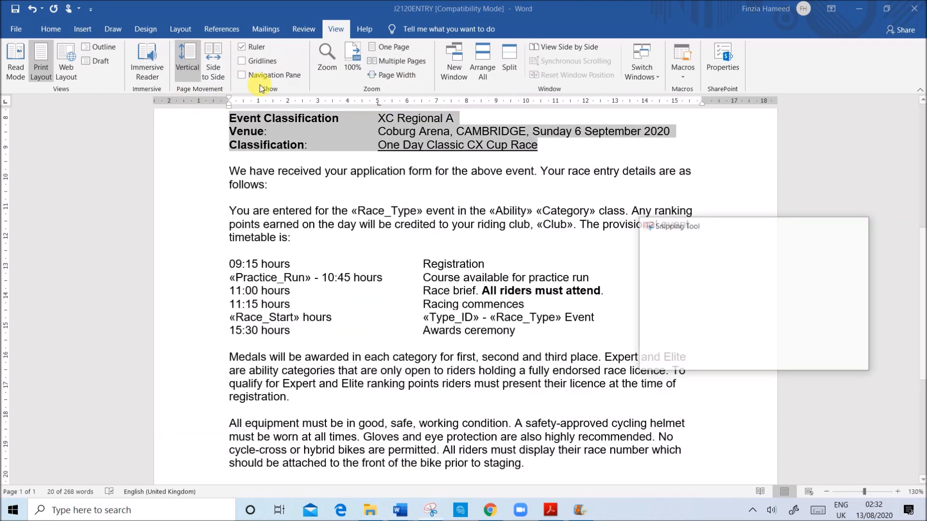
drag(230, 94, 680, 165)
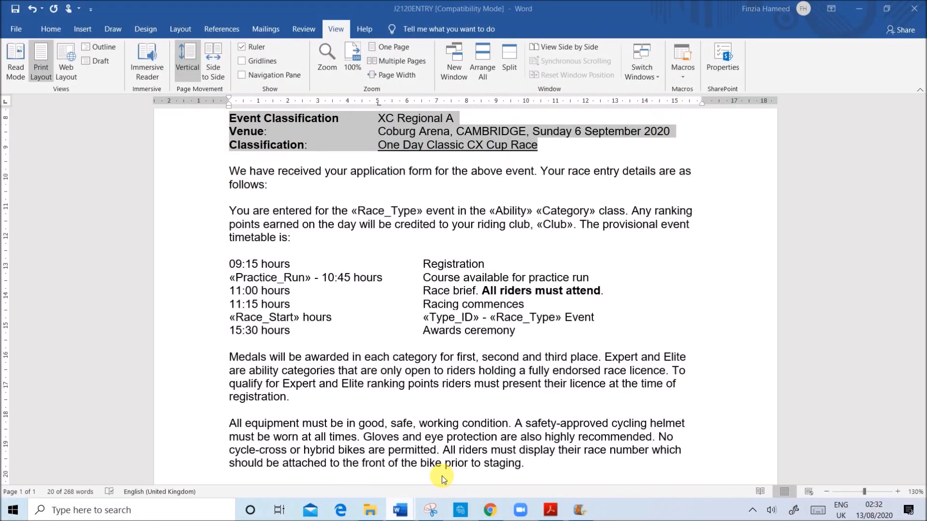
Paste the snip under the Step 29 - EVIDENCE 10 heading in J2120EVIDENCE1234 in Word.
mouse_move(396, 511)
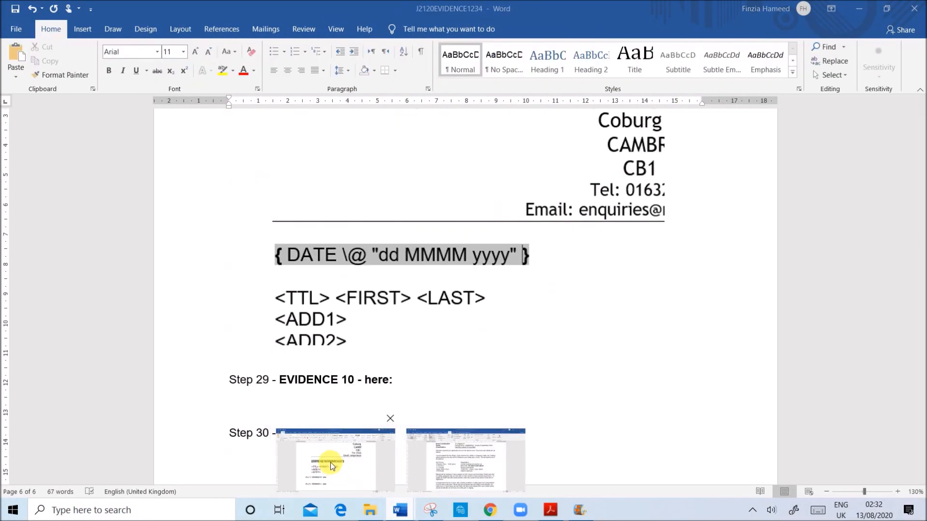
click(331, 471)
scroll(341, 410, down, 4)
click(320, 172)
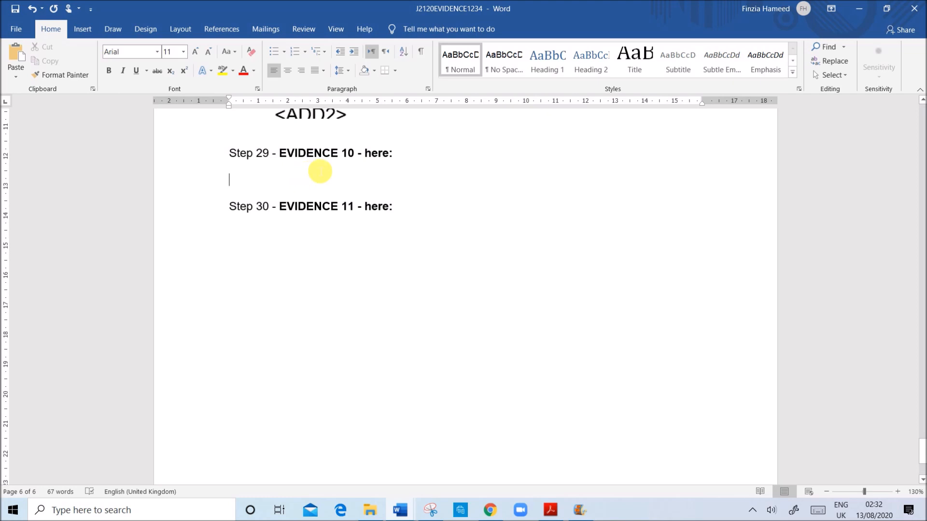
key(ctrl+v)
Check question 30's filter requirement in the exam paper in Acrobat Reader, and return to J2120ENTRY in Word.
key(alt+Tab)
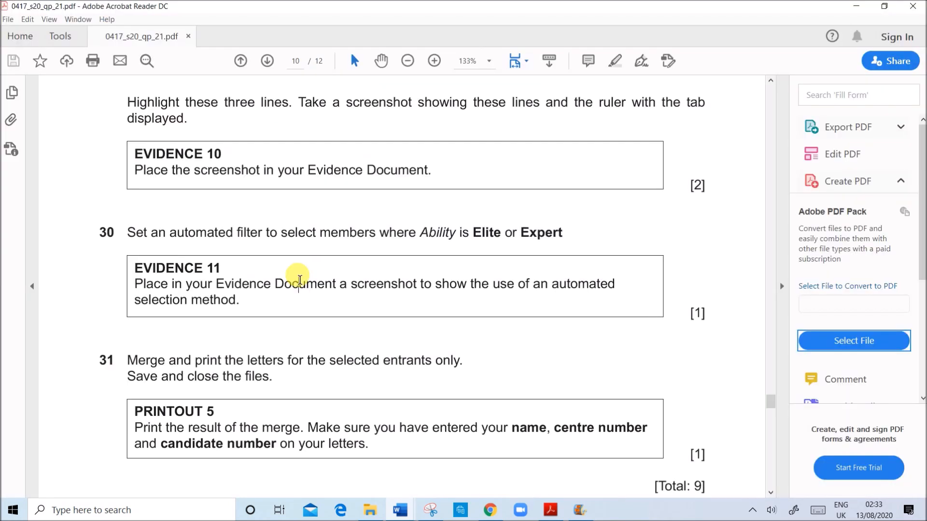
drag(198, 239, 555, 233)
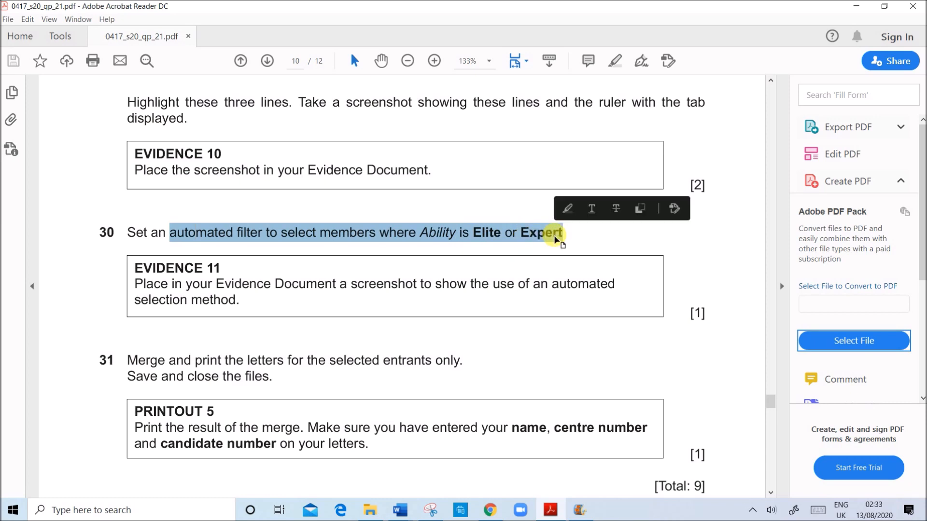
mouse_move(400, 511)
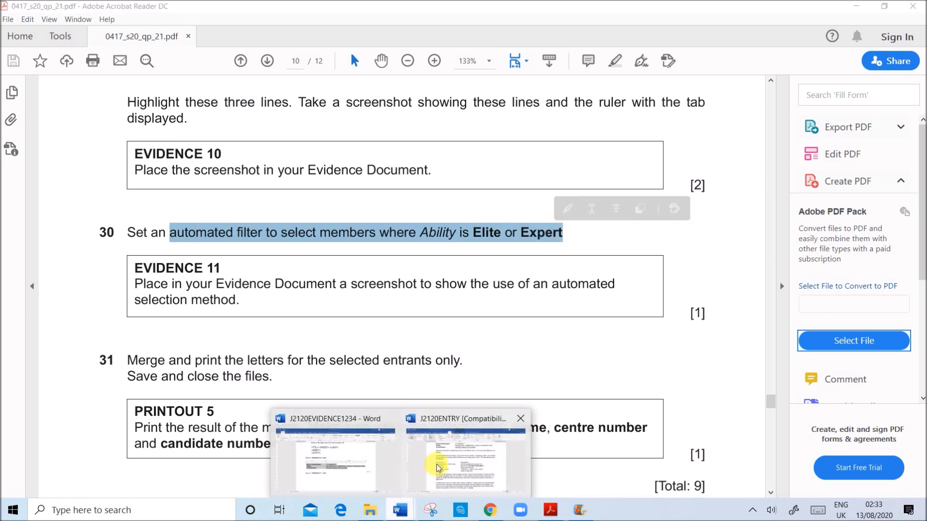
click(437, 467)
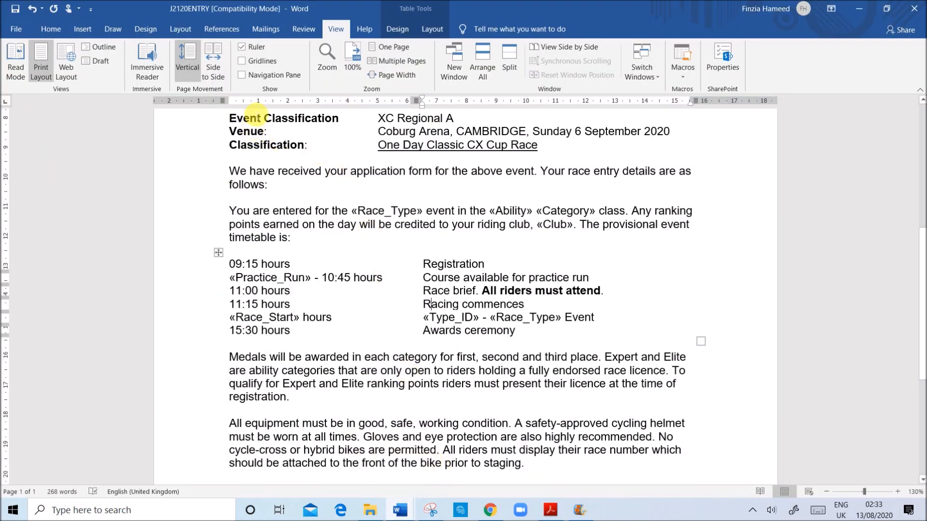
Open the filter for the mail merge recipient list and add the condition Ability Equal to Elite.
click(258, 31)
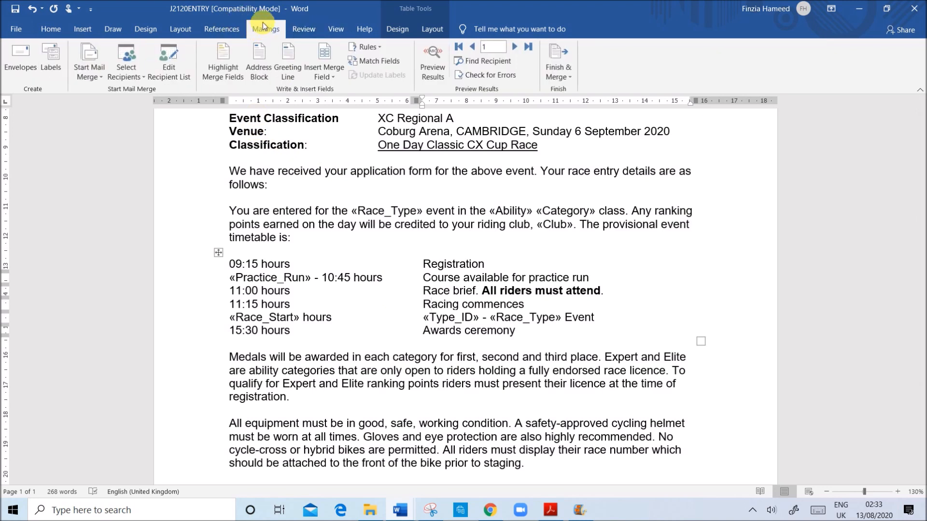
click(176, 77)
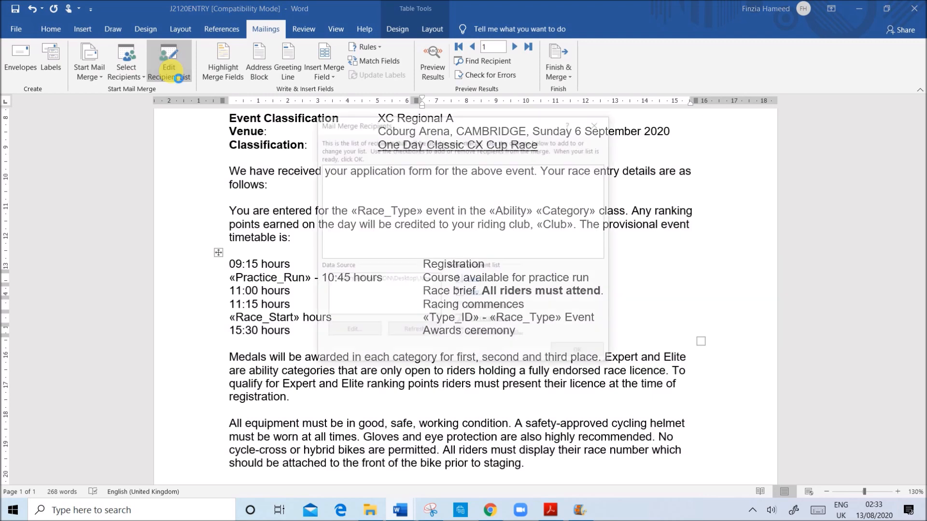
drag(365, 122, 280, 103)
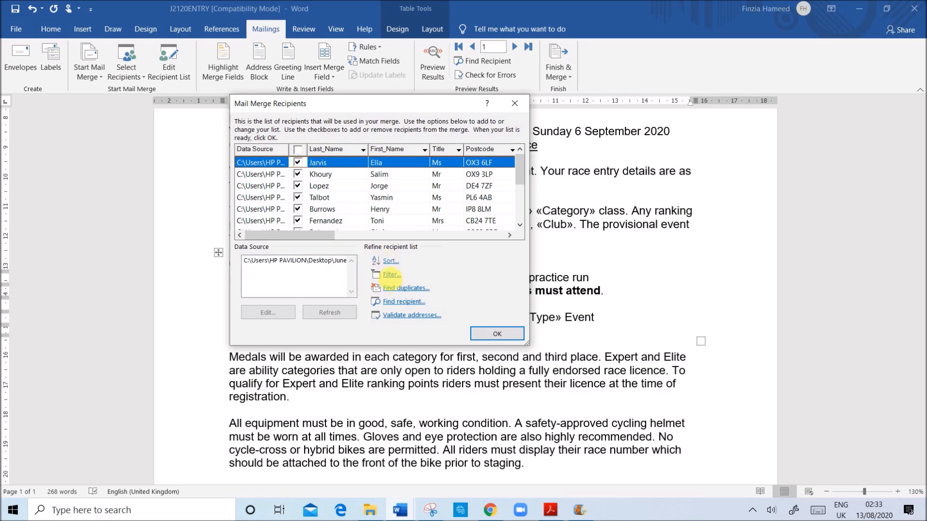
click(389, 274)
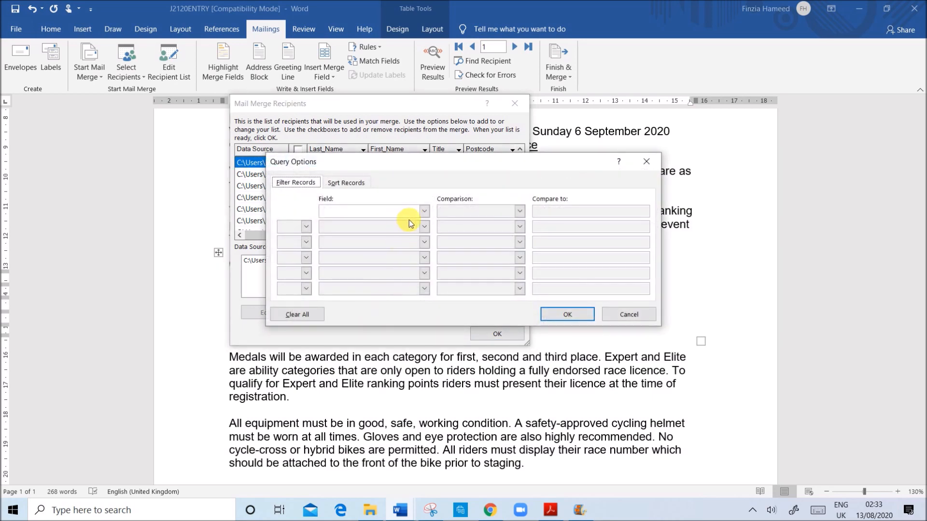
click(422, 215)
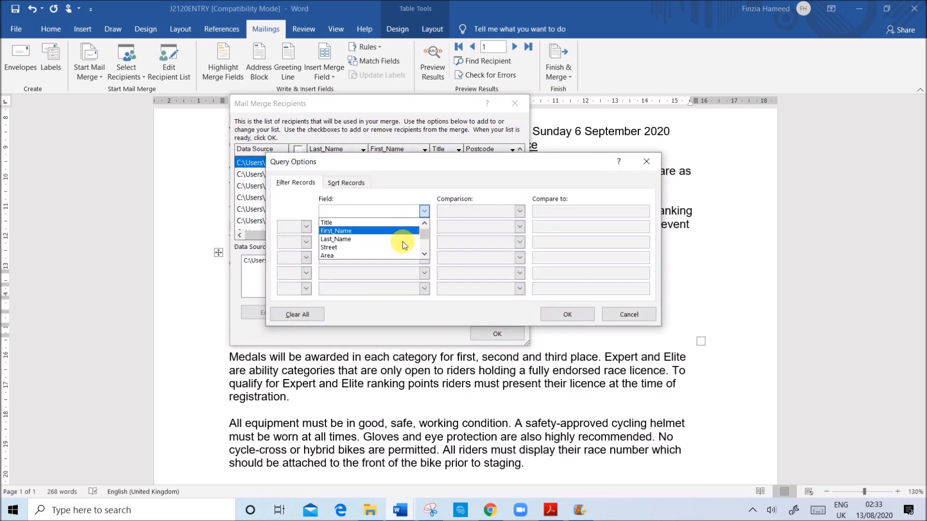
scroll(403, 246, down, 2)
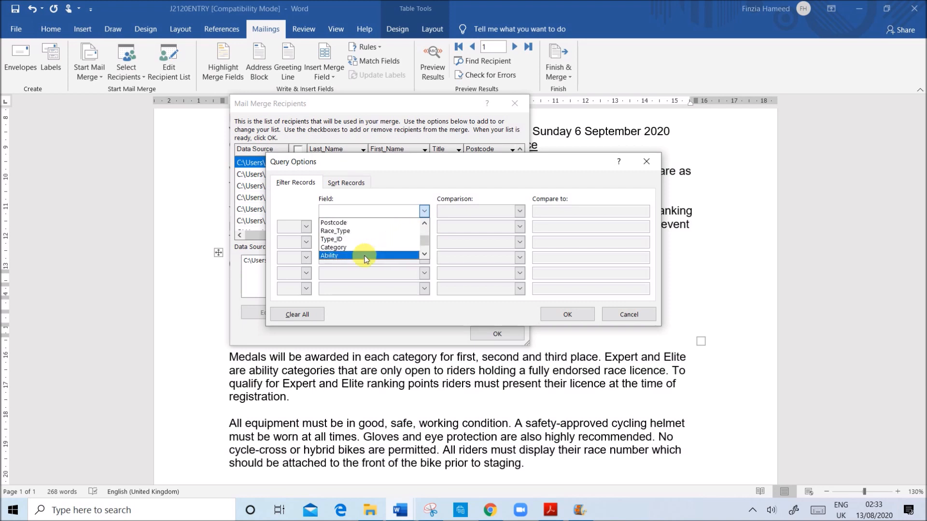
click(365, 255)
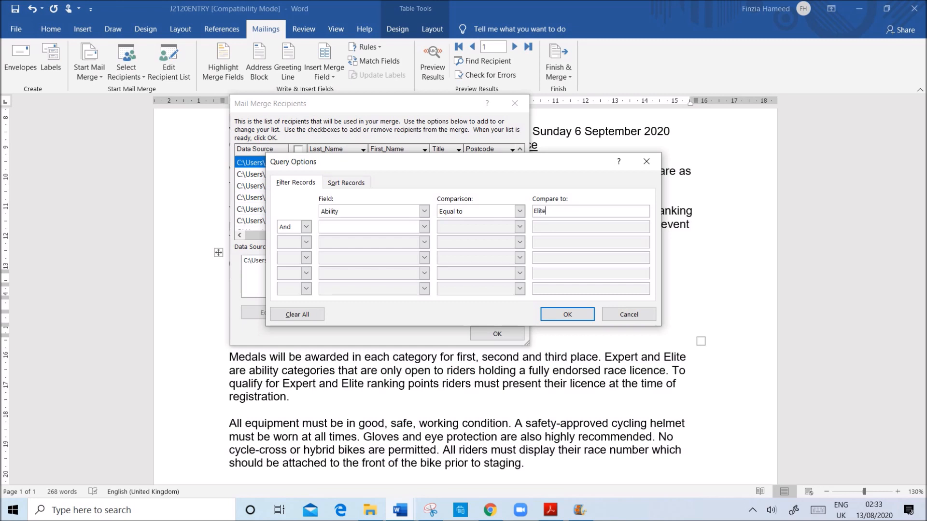
Add a second filter condition joined with Or: Ability Equal to Expert.
click(306, 227)
click(304, 242)
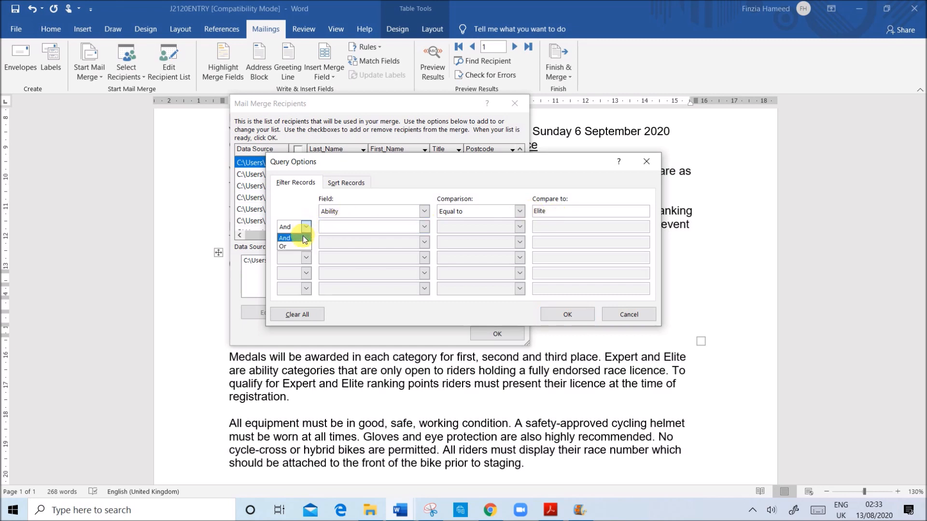
click(424, 227)
scroll(396, 255, down, 2)
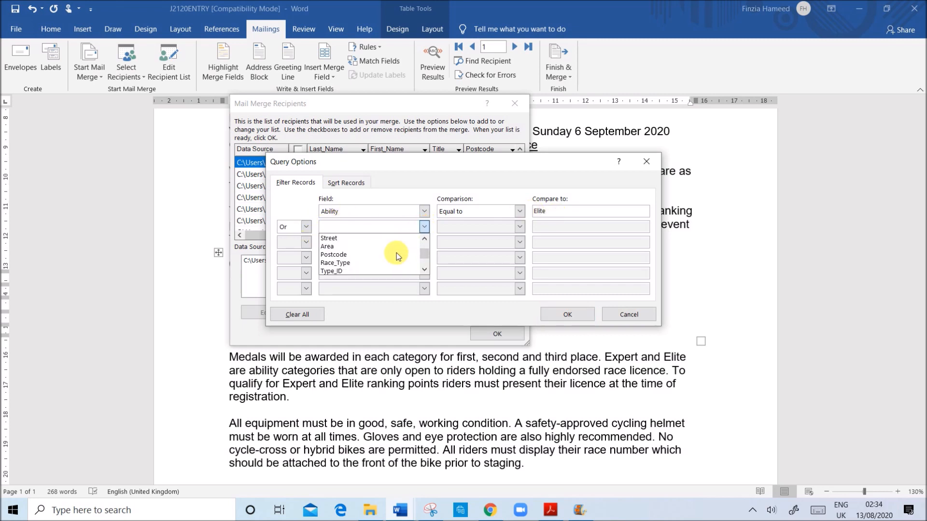
scroll(396, 256, down, 1)
click(365, 253)
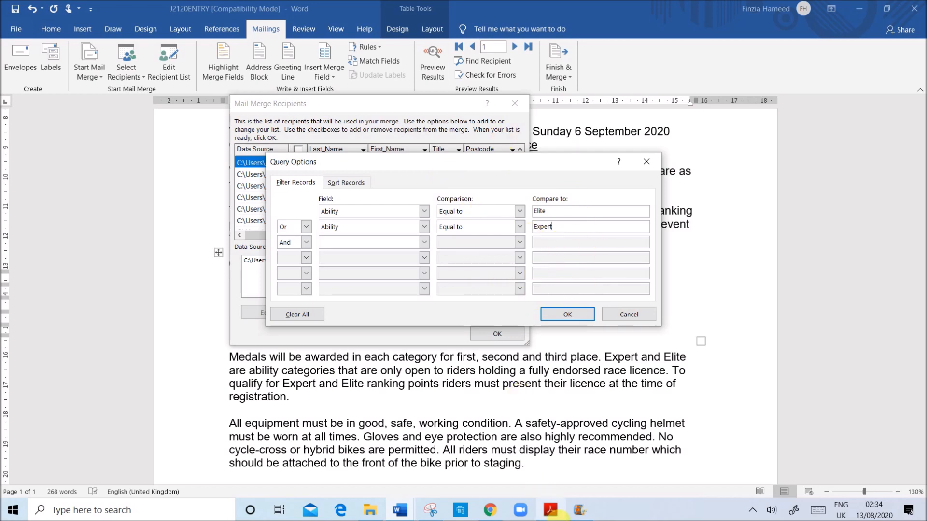
Compare the filter criteria with question 30 in the exam paper in Acrobat Reader, and return to Word.
click(550, 510)
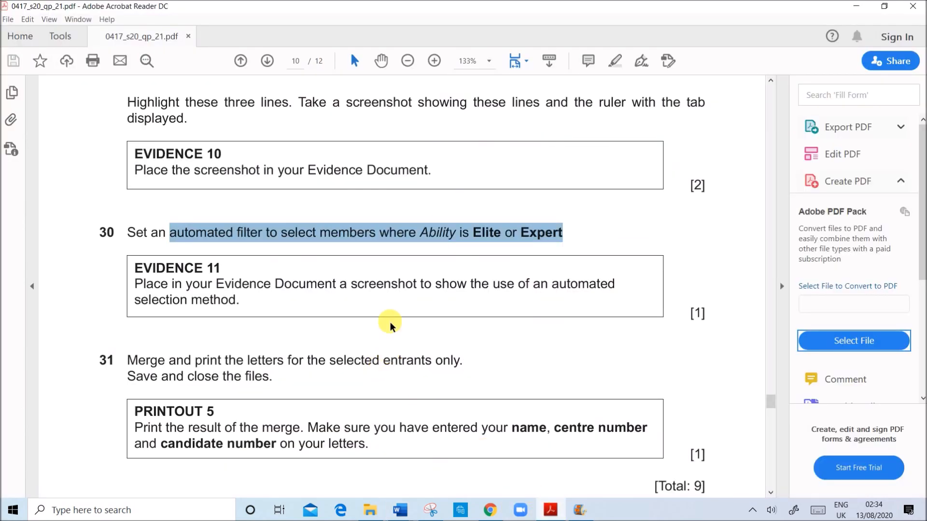
drag(421, 232, 551, 249)
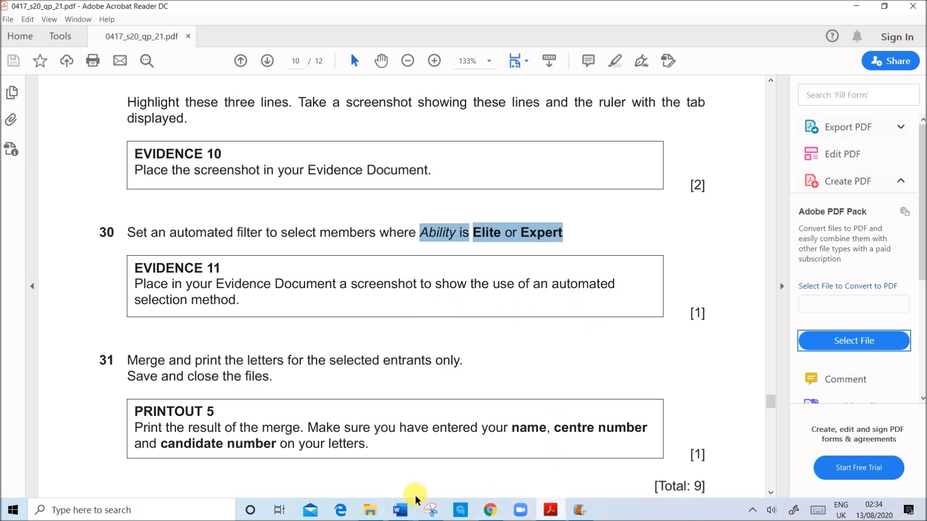
mouse_move(403, 508)
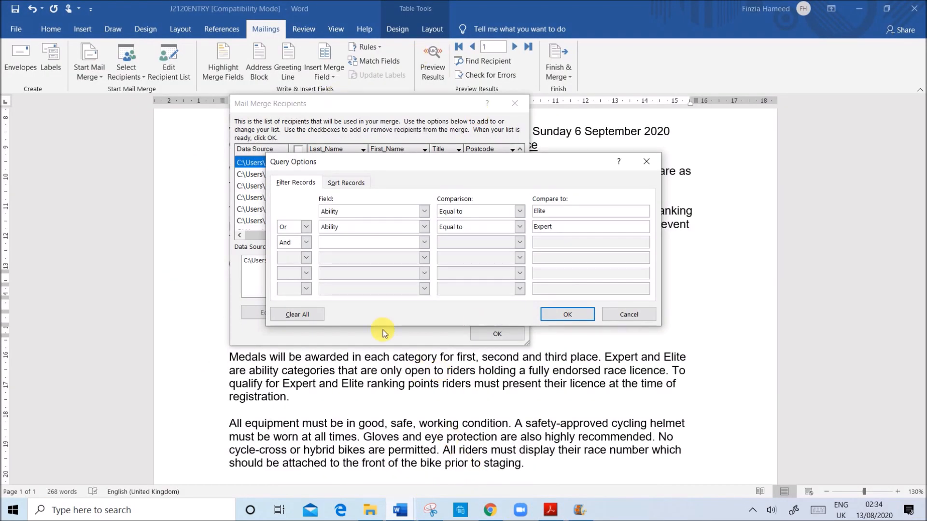
Snip the Query Options filter showing both Ability conditions using Snipping Tool.
click(431, 510)
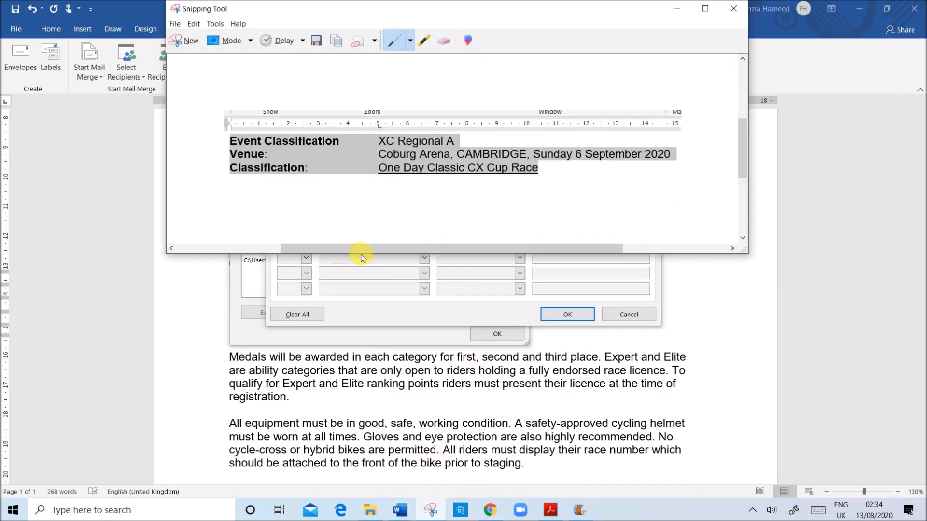
click(190, 42)
drag(231, 94, 670, 356)
mouse_move(400, 510)
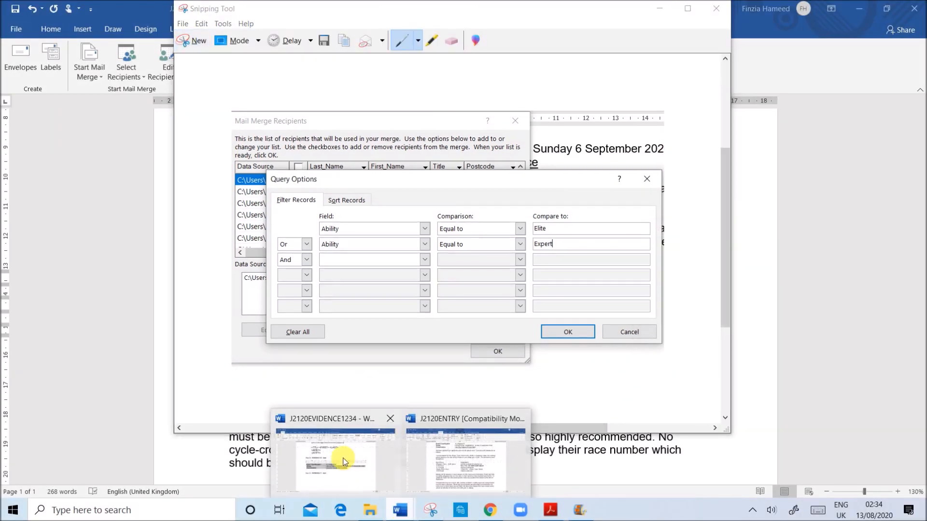
click(345, 459)
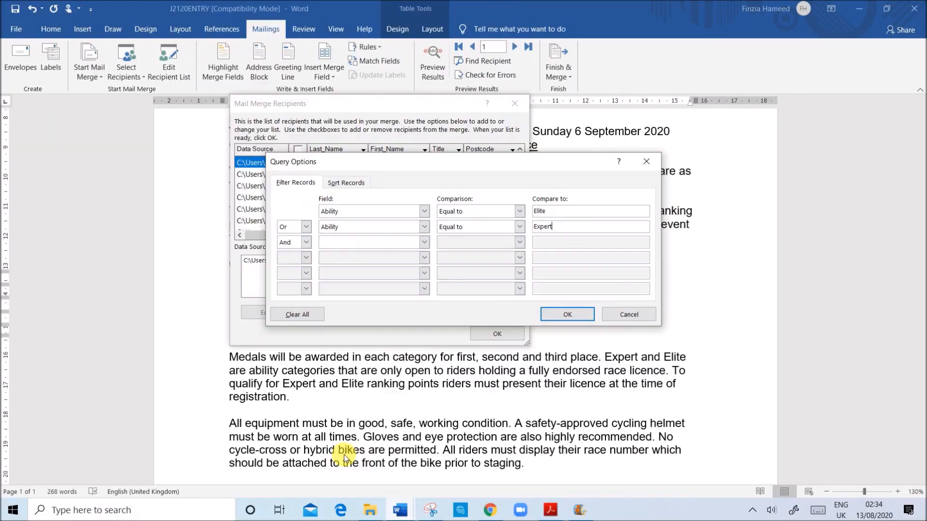
Apply the recipient filter, check the Ability column of the filtered list, and accept the mail merge recipients.
click(579, 315)
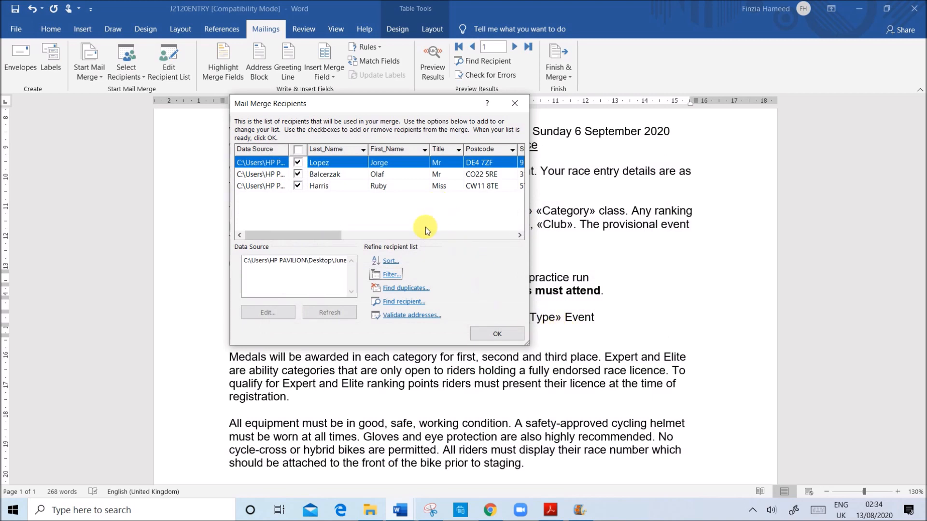
drag(334, 234, 445, 253)
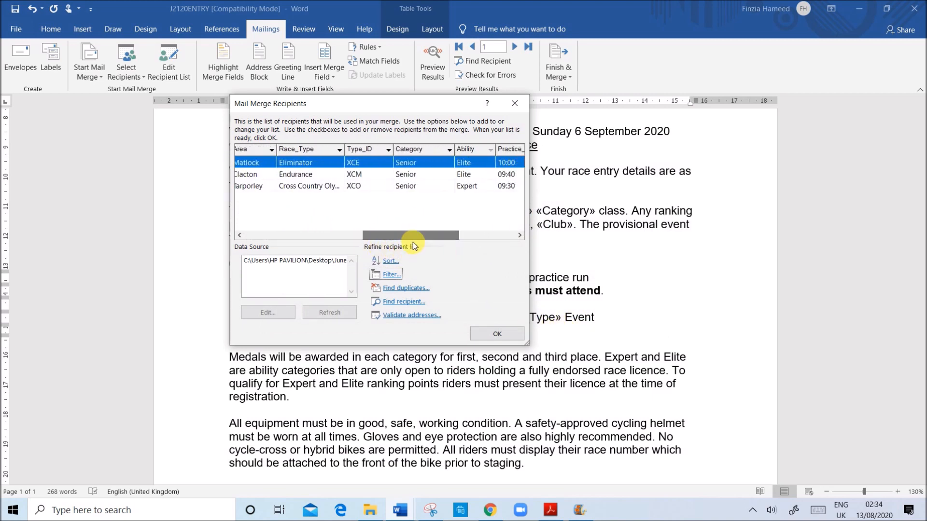
drag(416, 233, 343, 182)
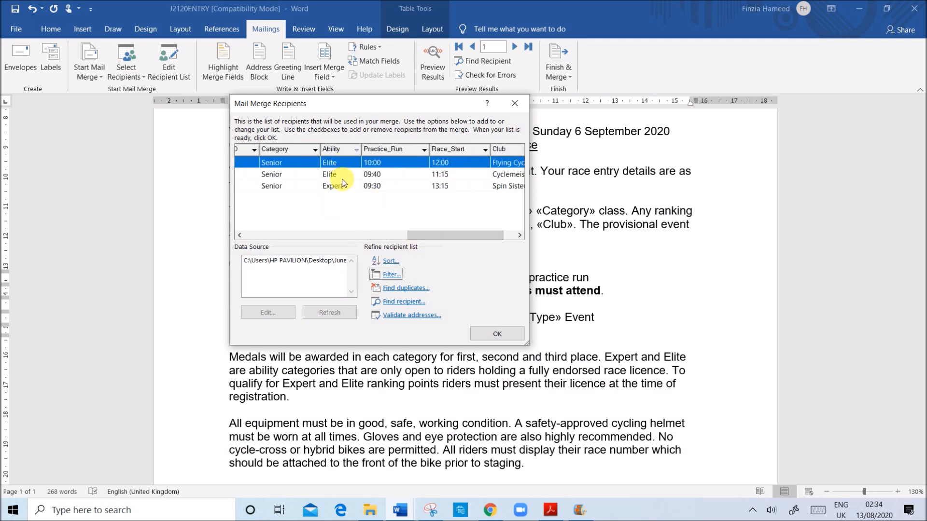
click(484, 336)
Paste the filter snip under the Step 30 - EVIDENCE 11 heading in J2120EVIDENCE1234.
click(408, 504)
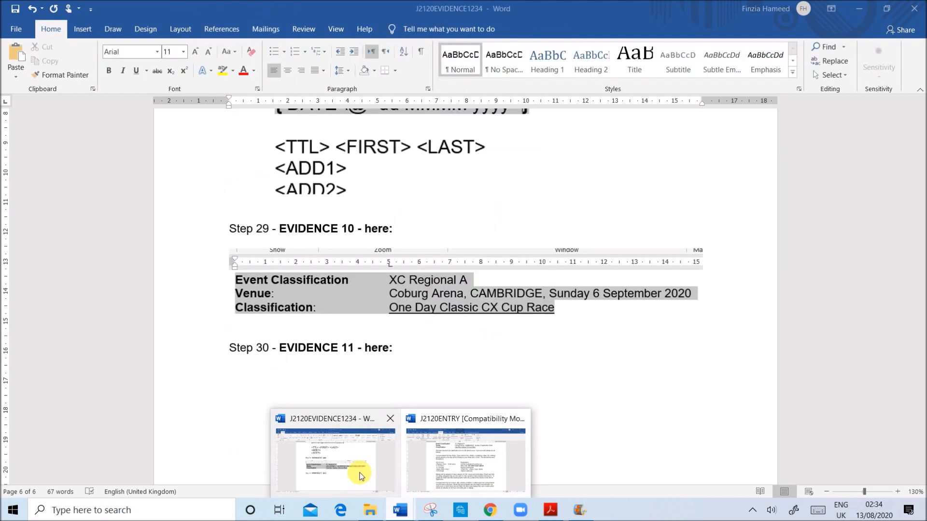
click(359, 476)
scroll(306, 406, down, 3)
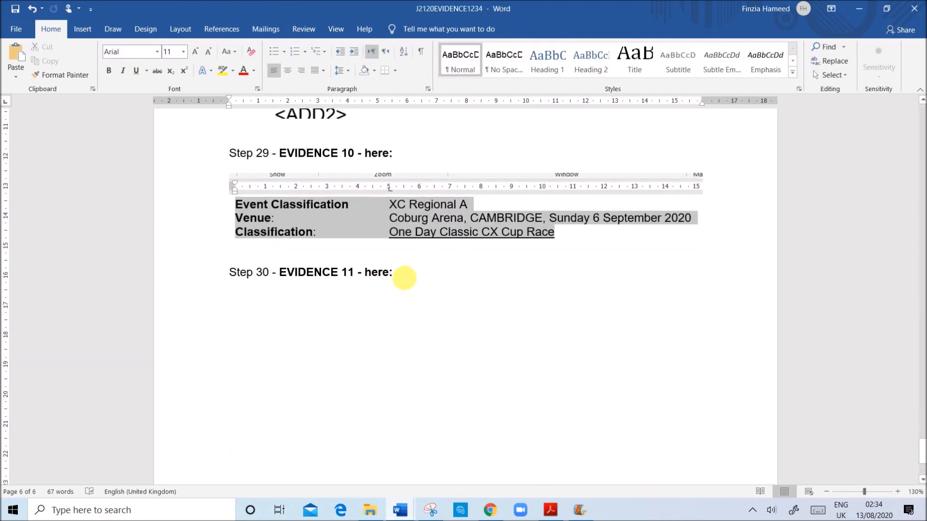
key(ctrl+v)
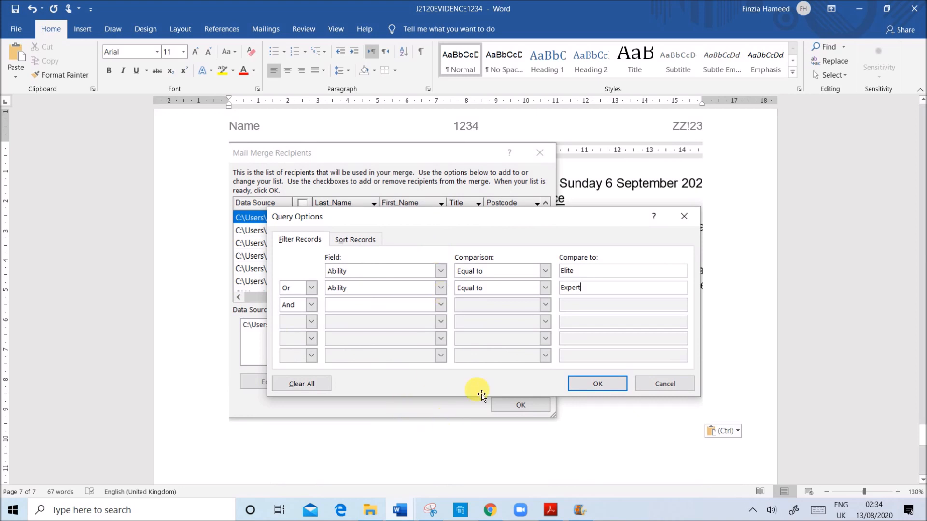
Read question 31's merge and print instructions and the PRINTOUT 5 requirements in the exam paper in Acrobat Reader.
click(551, 510)
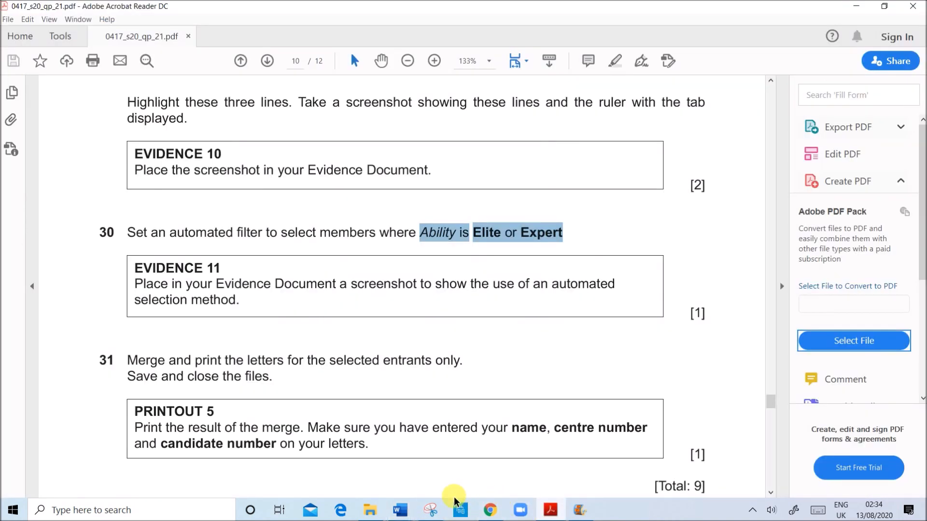
click(511, 428)
drag(232, 367, 461, 372)
scroll(336, 386, down, 3)
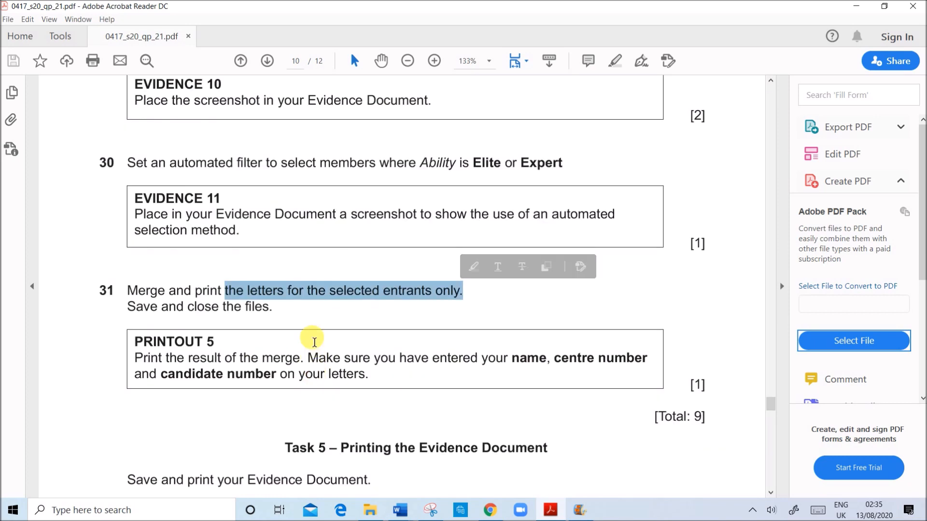
mouse_move(414, 512)
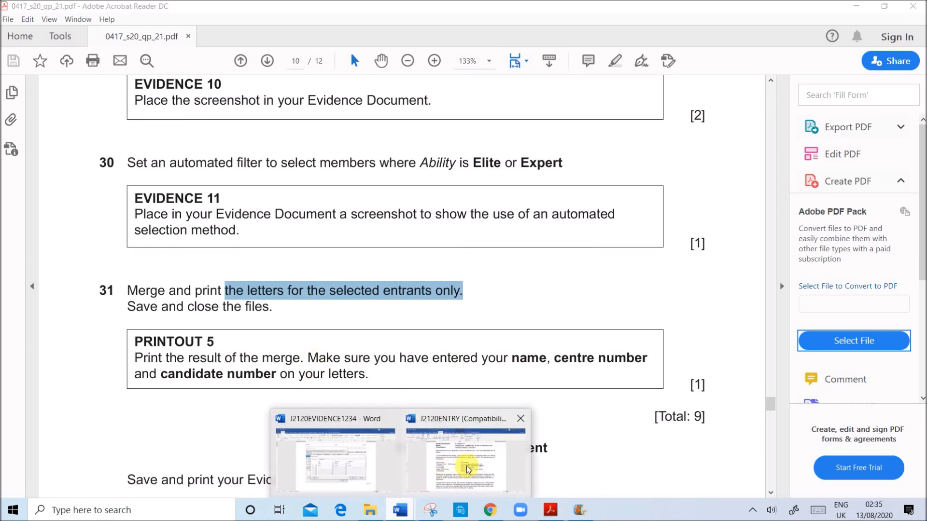
Switch to J2120ENTRY in Word and merge all records of the filtered mail merge into a new document of individual letters.
mouse_move(457, 466)
click(452, 465)
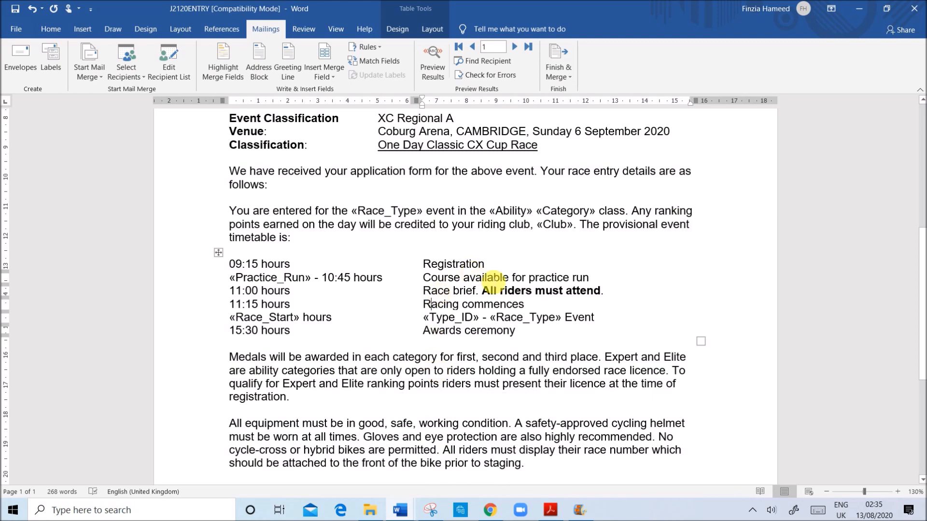
scroll(493, 285, down, 5)
scroll(499, 300, up, 10)
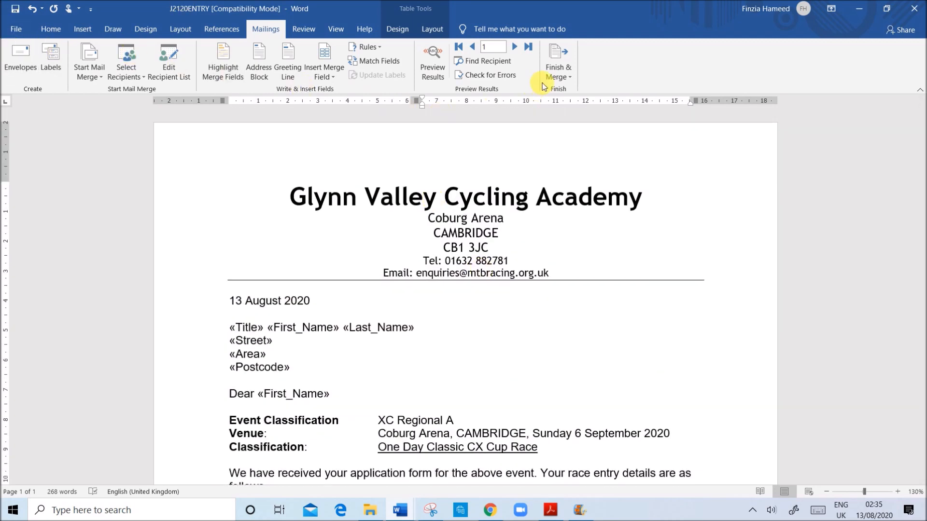
click(558, 77)
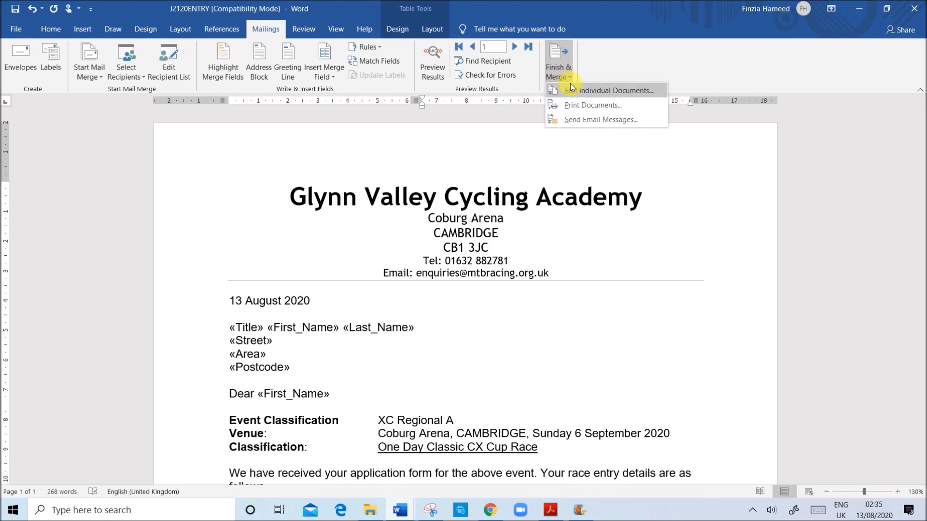
click(576, 92)
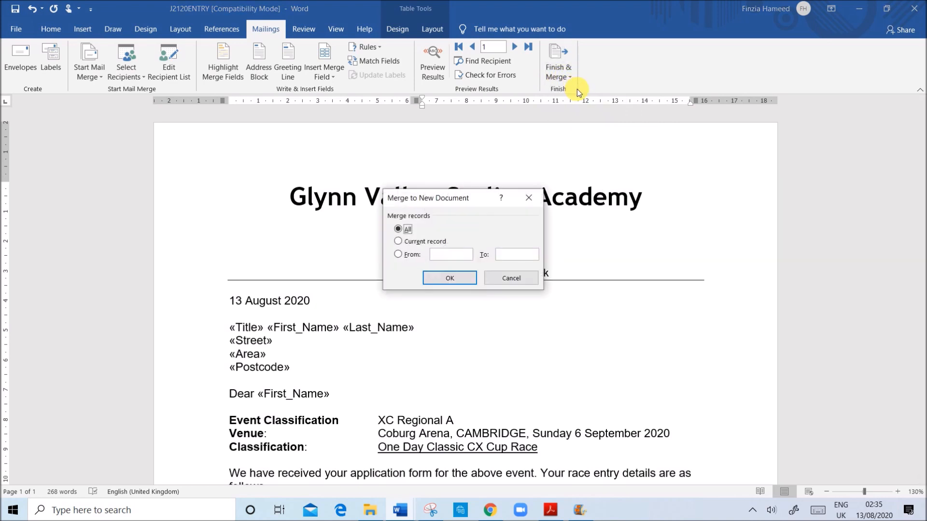
click(442, 278)
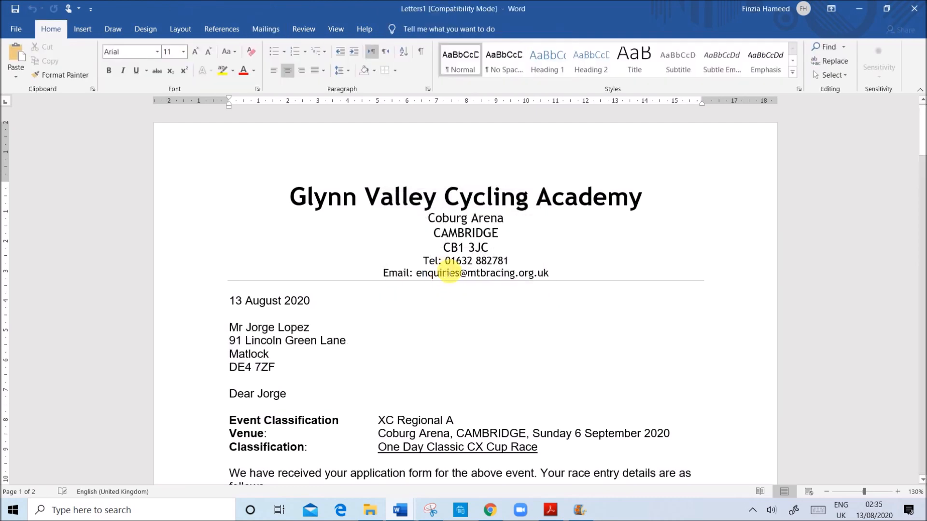
Look through the merged letters, including their footers, and compare them with the PRINTOUT 5 requirements in the exam paper.
scroll(449, 273, down, 7)
scroll(454, 270, down, 15)
scroll(453, 269, down, 15)
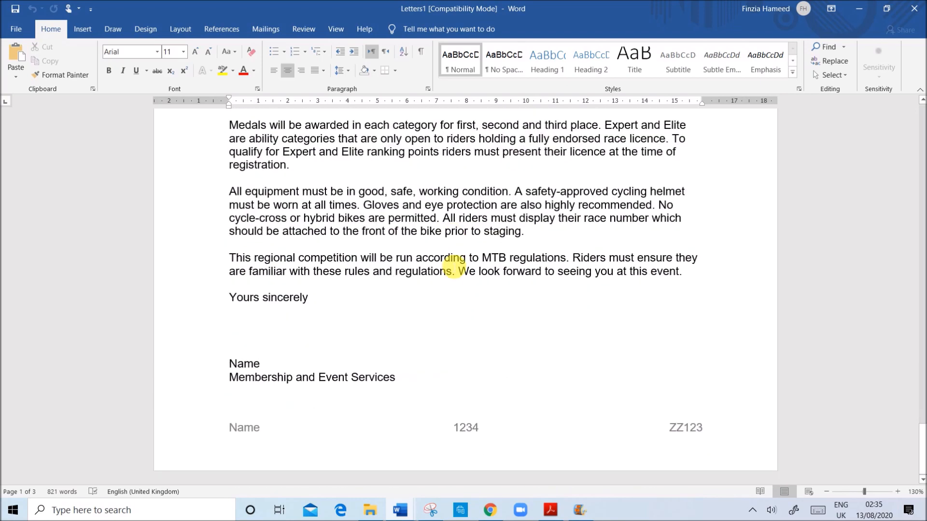
scroll(453, 208, up, 10)
scroll(453, 265, down, 10)
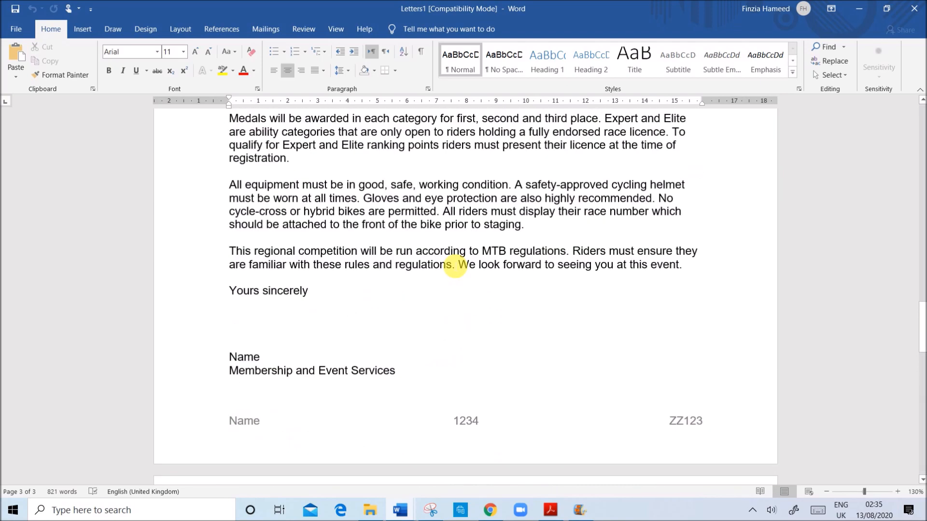
scroll(502, 429, up, 5)
click(541, 508)
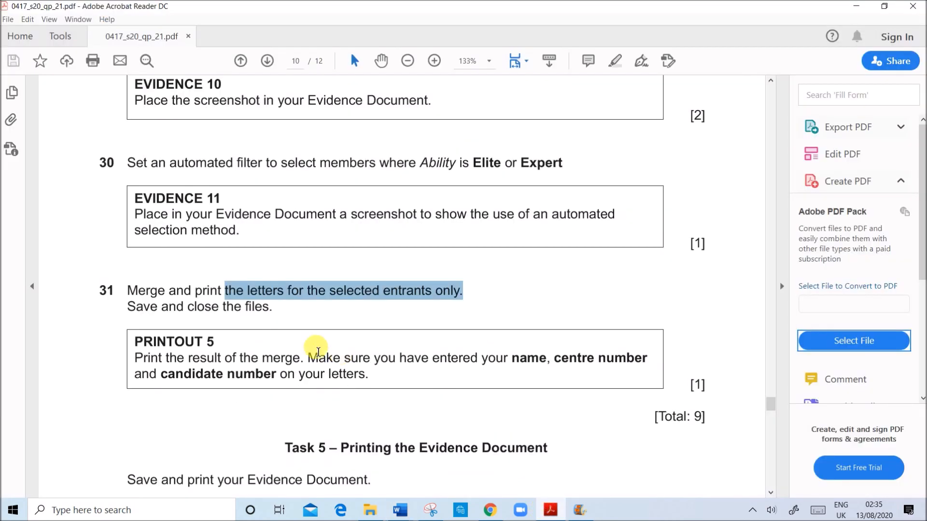
drag(240, 358, 367, 375)
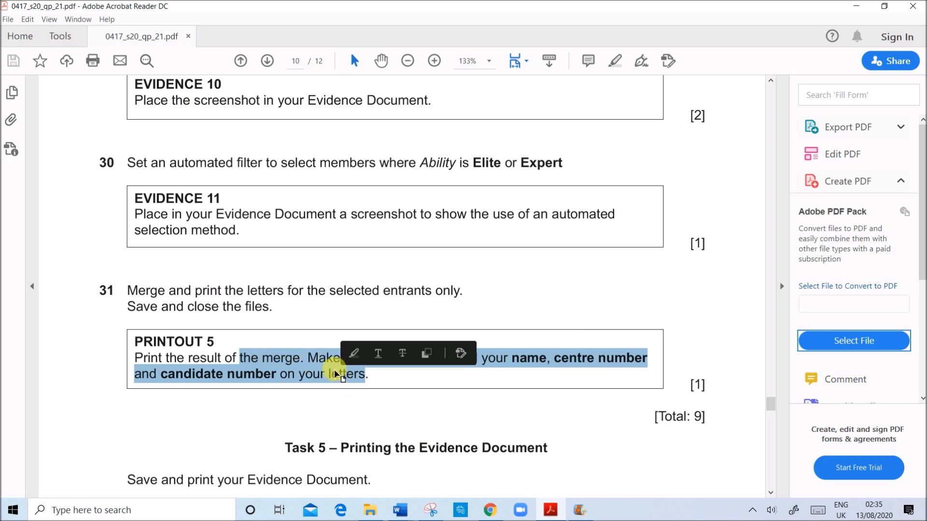
Save the merged letters as Glynn Valley Cycling Academy in the June 2020-21 folder, and close both the letters and J2120ENTRY.
key(alt+Tab)
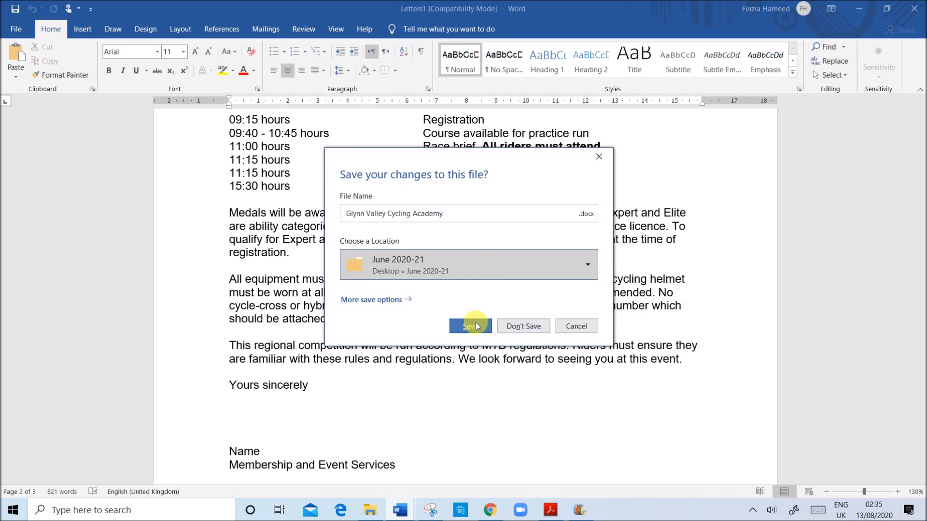
click(487, 323)
click(914, 8)
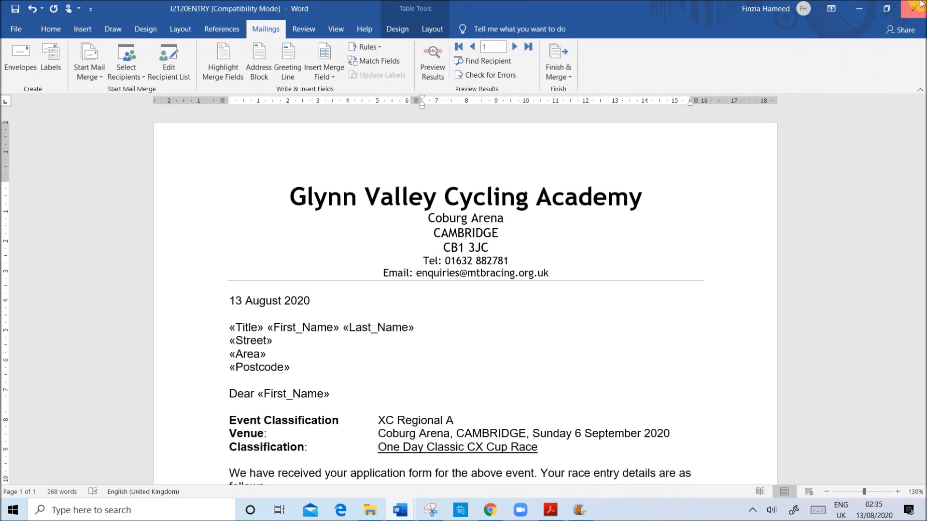
click(416, 284)
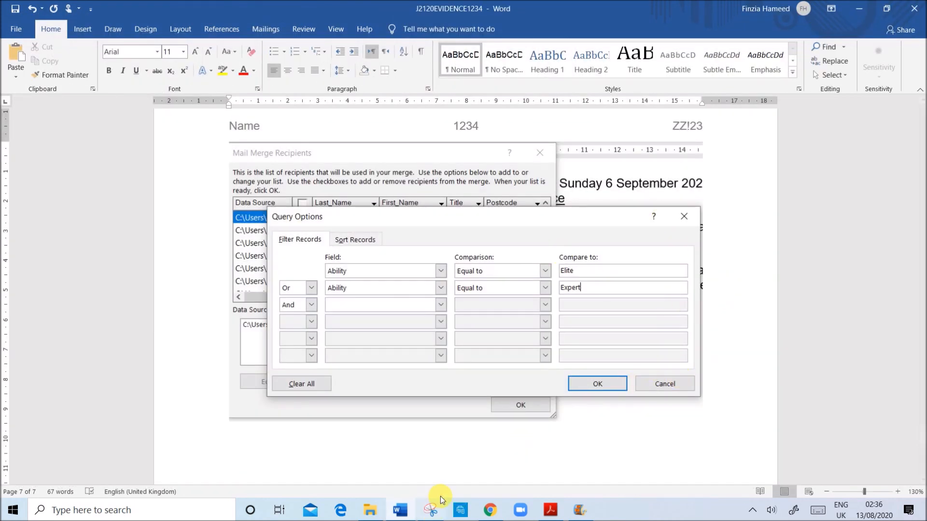
Read Task 5 and the PRINTOUT 6 requirements in the exam paper, and look over the end of J2120EVIDENCE1234.
click(551, 510)
scroll(488, 394, down, 3)
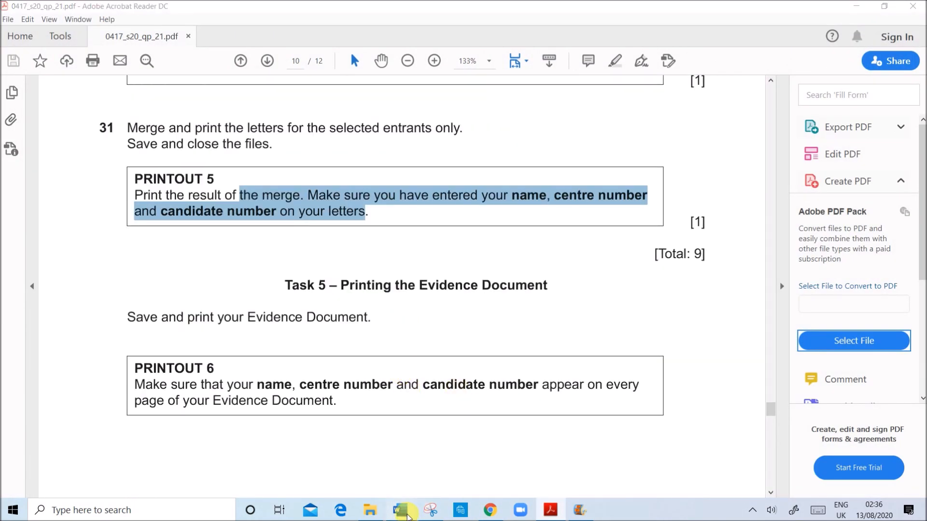
click(400, 511)
scroll(473, 436, down, 8)
scroll(468, 428, up, 15)
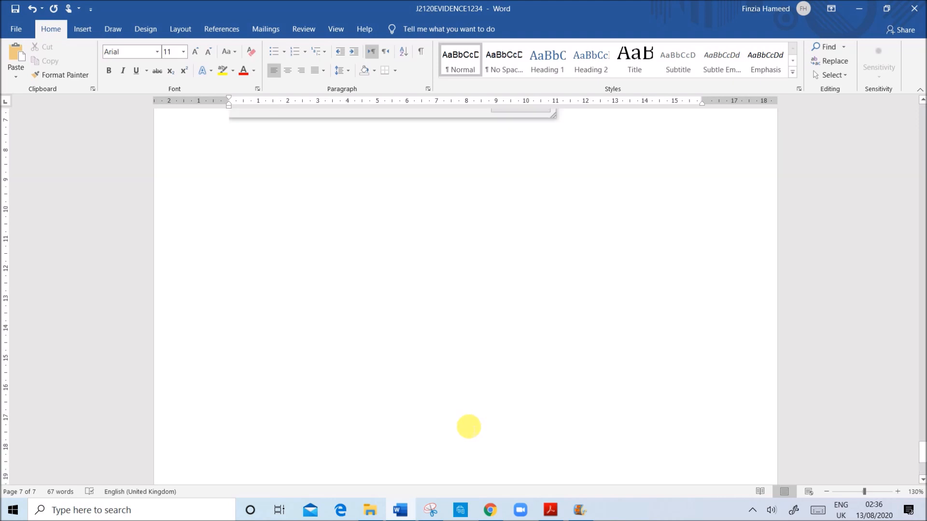
Read the Task 6 introduction on consistent slide layout with title and bulleted list, and question 32, in Acrobat Reader.
click(544, 513)
scroll(471, 425, down, 10)
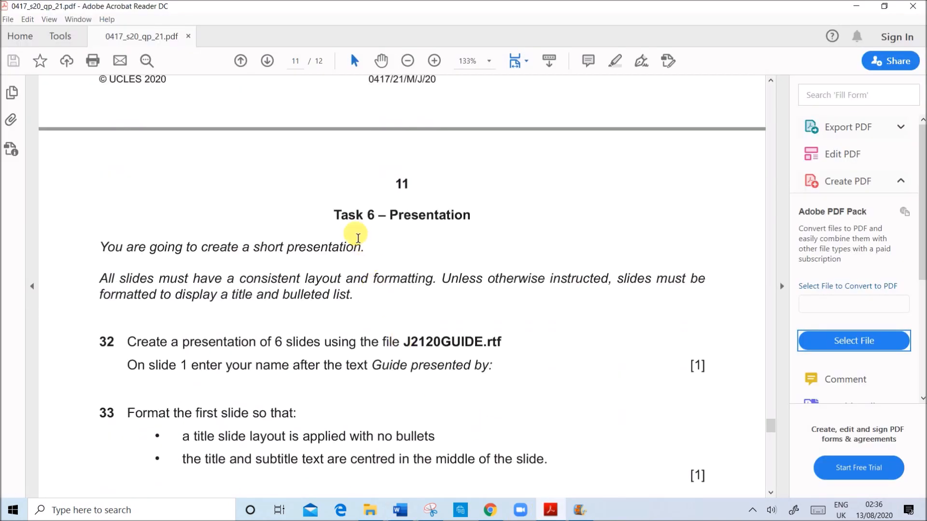
drag(334, 217, 466, 218)
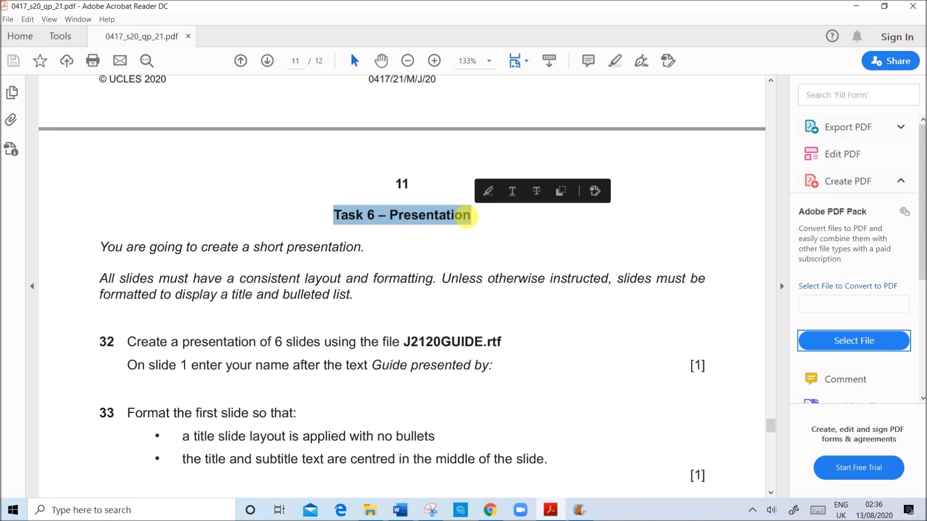
drag(238, 247, 361, 248)
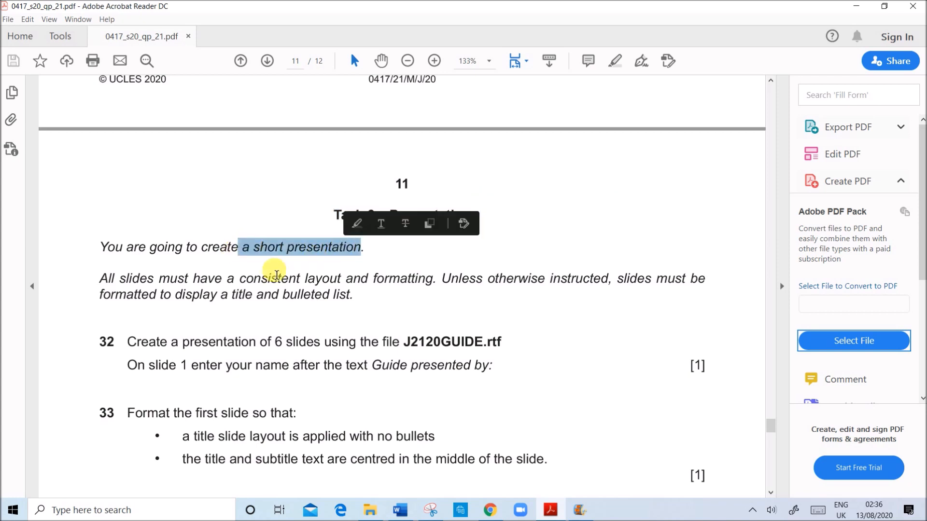
drag(193, 279, 414, 278)
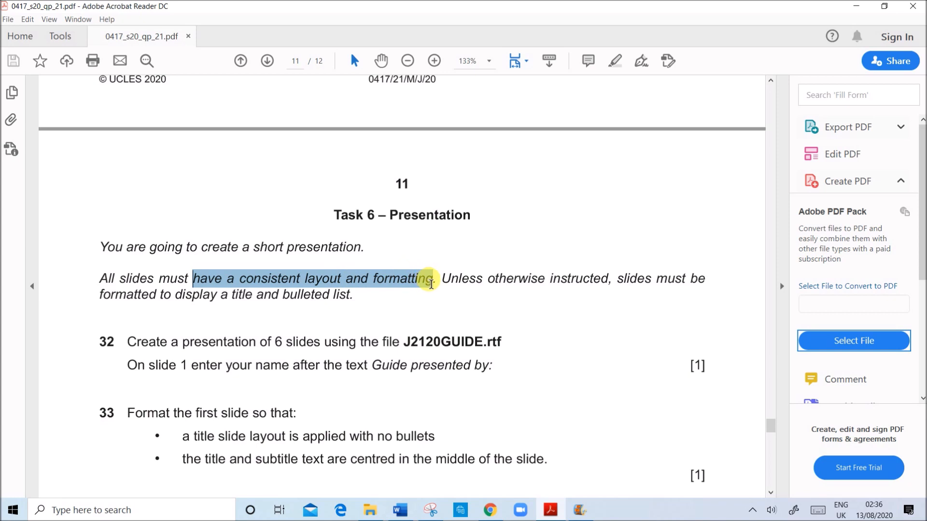
drag(431, 283, 431, 284)
scroll(441, 293, down, 3)
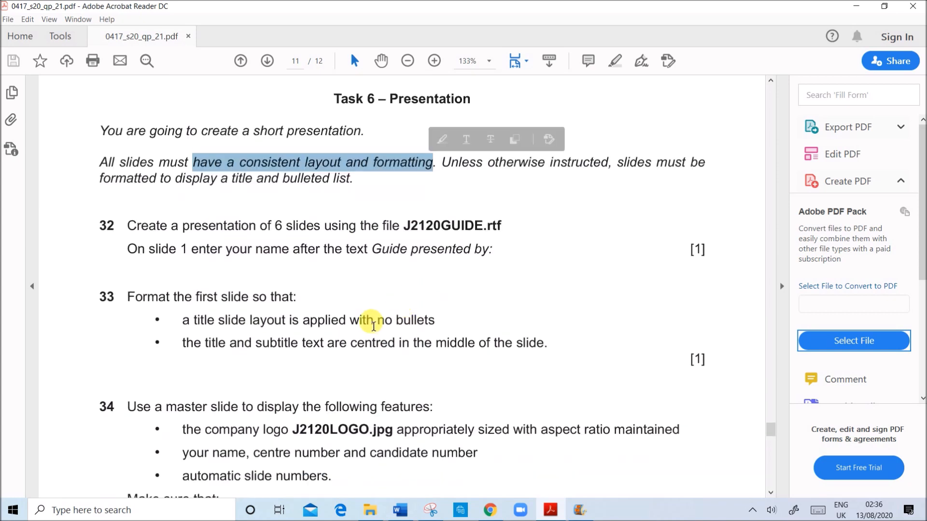
drag(129, 225, 289, 249)
drag(489, 163, 705, 167)
drag(176, 180, 350, 177)
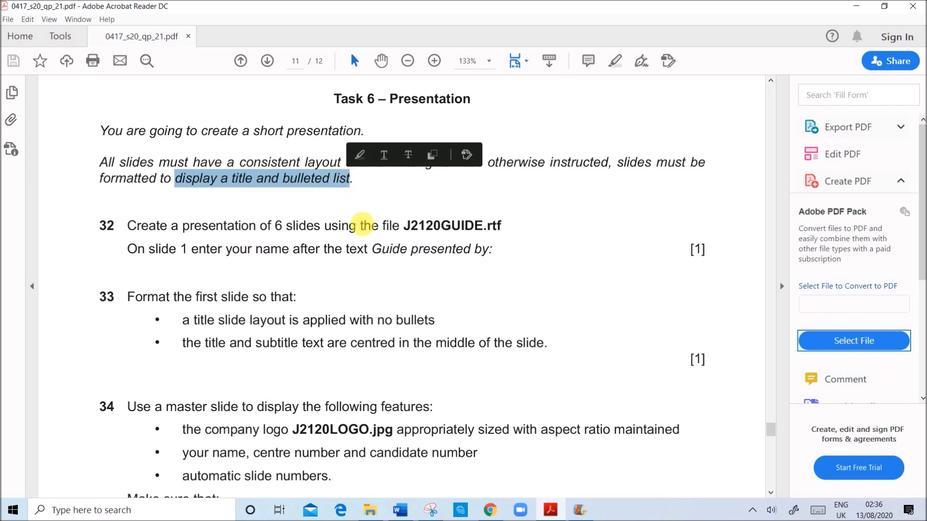
click(368, 273)
Open PowerPoint and create a blank presentation.
click(144, 511)
text(powe)
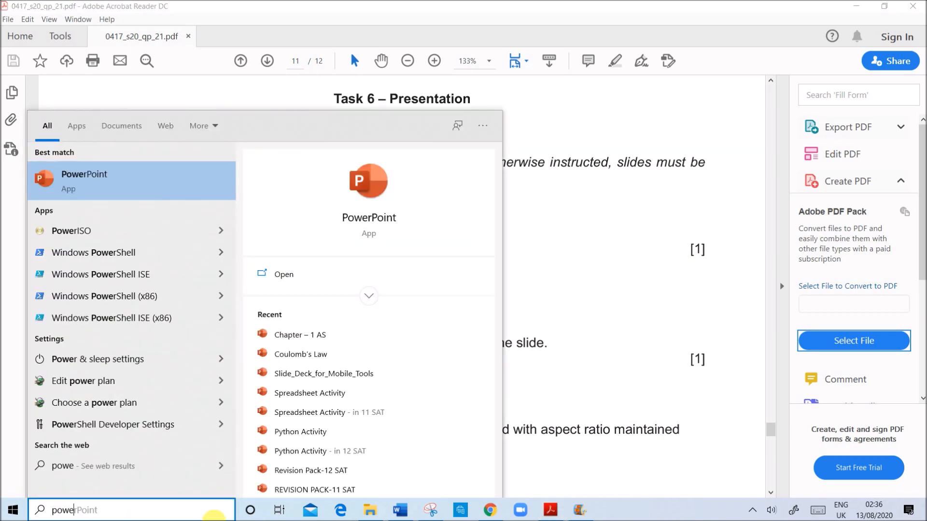
click(201, 184)
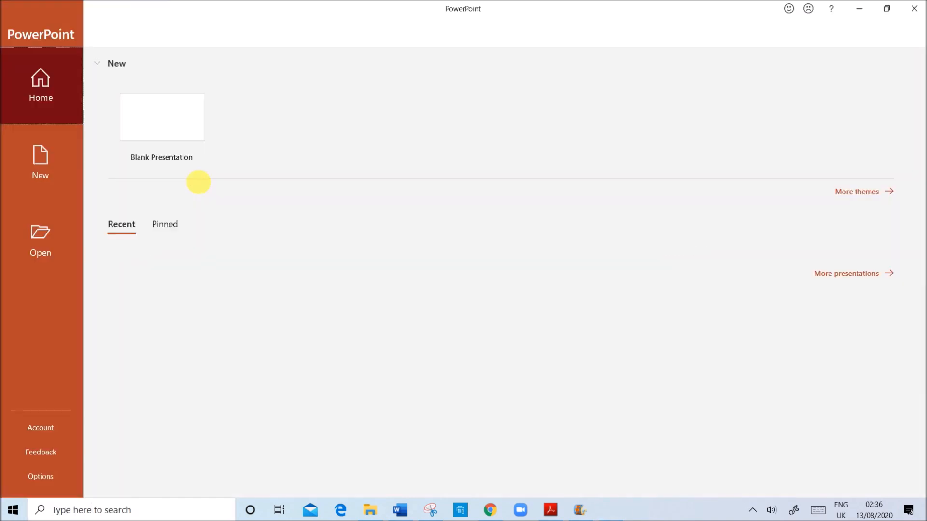
click(162, 129)
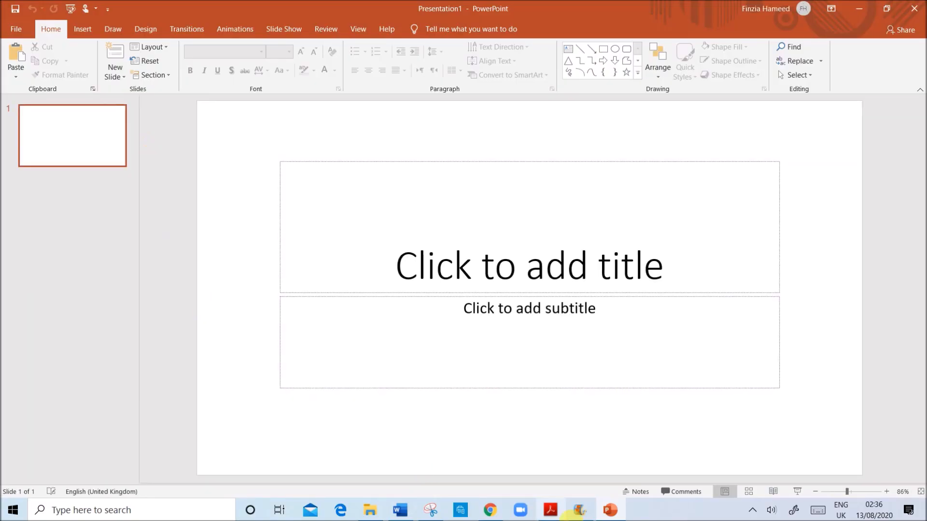
Check question 32 in the exam paper for the name of the presentation's source file, and return to PowerPoint.
click(550, 510)
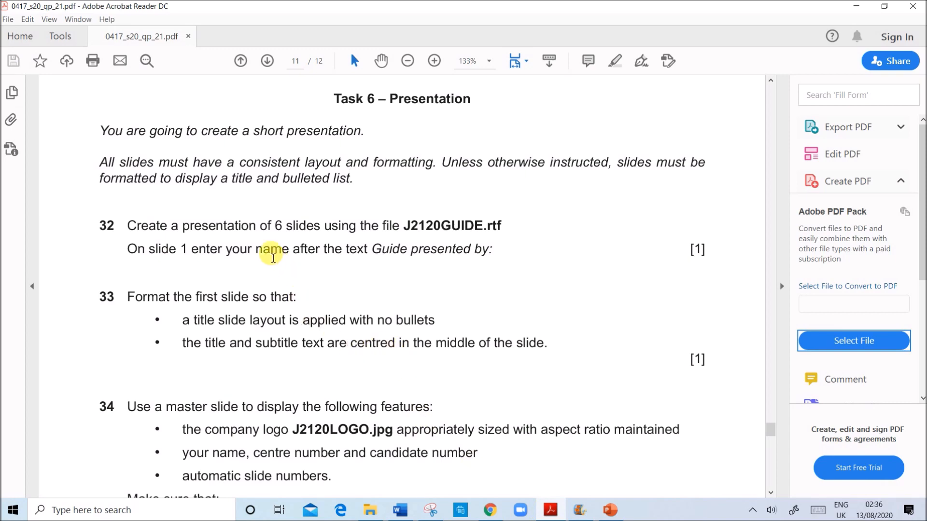
drag(399, 226, 485, 228)
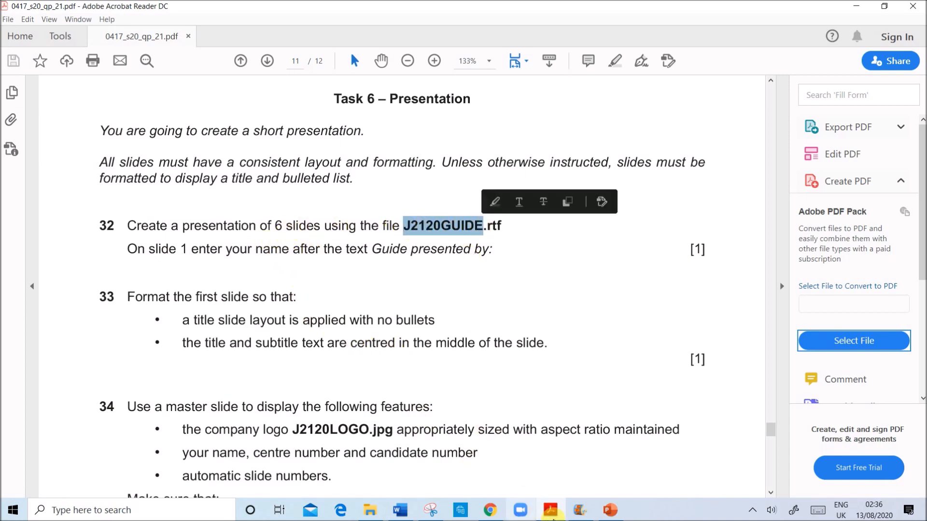
click(610, 510)
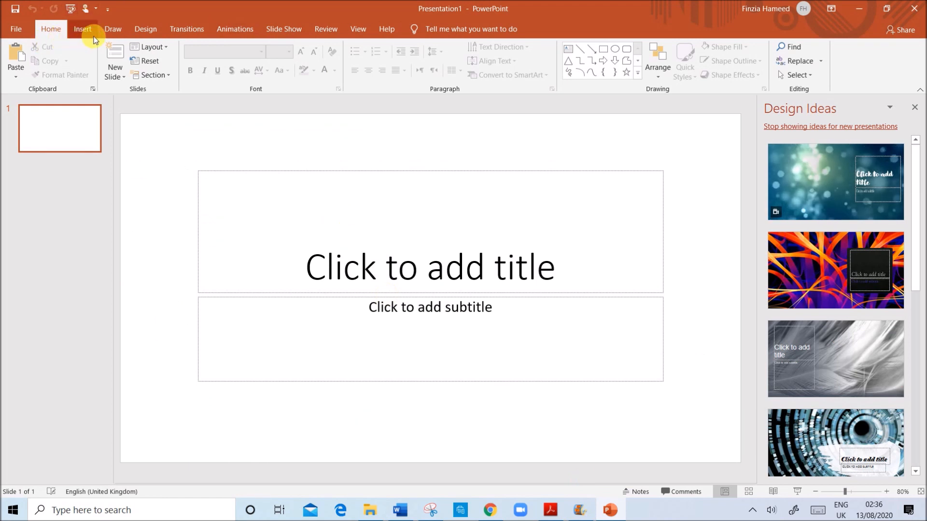